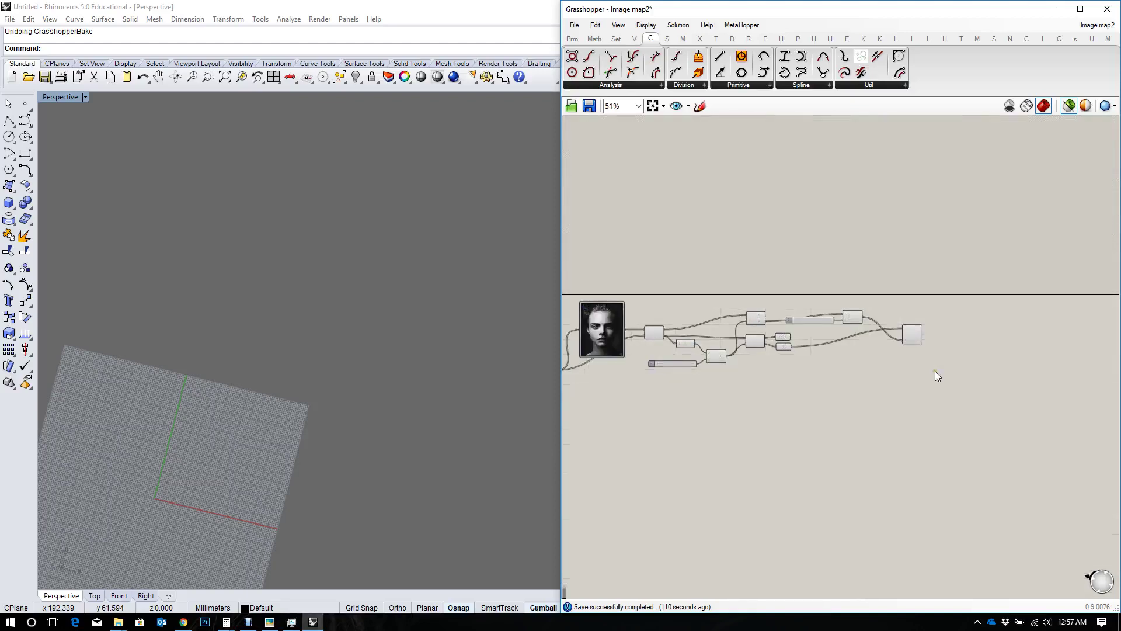
Preview the points held by the lower Point container and examine them in the Rhino viewport.
{"action": "scroll", "coordinate": [841, 348], "scroll_direction": "up", "scroll_amount": 1}
{"action": "right_click_drag", "start_coordinate": [898, 379], "coordinate": [974, 421]}
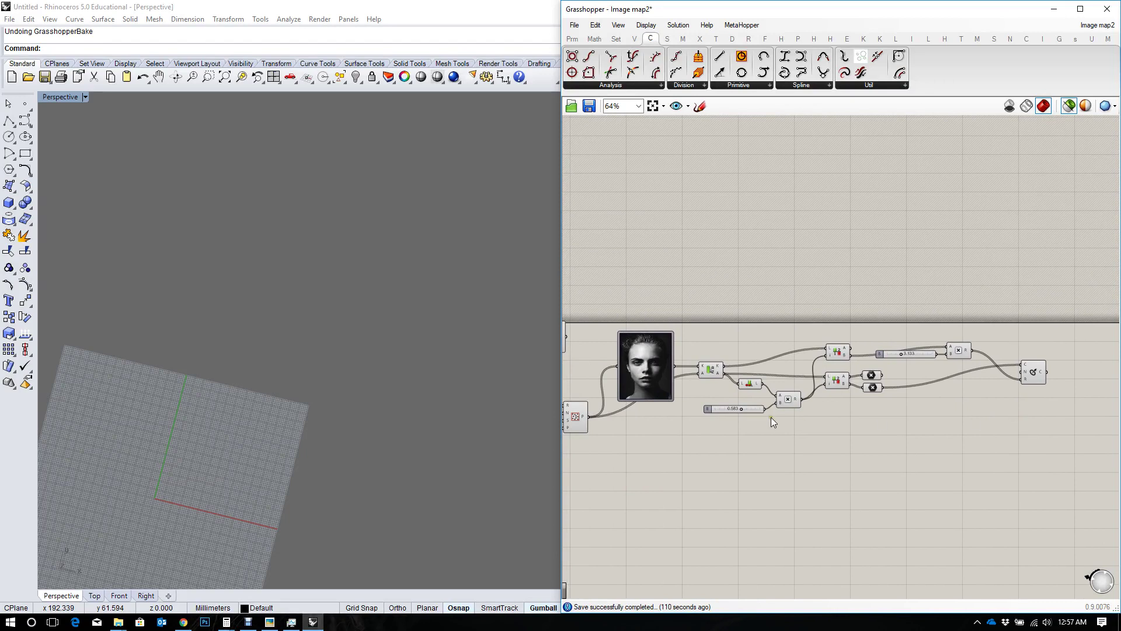
{"action": "right_click_drag", "start_coordinate": [664, 404], "coordinate": [805, 388]}
{"action": "right_click_drag", "start_coordinate": [1106, 376], "coordinate": [879, 383]}
{"action": "scroll", "coordinate": [836, 386], "scroll_direction": "up", "scroll_amount": 2}
{"action": "left_click", "coordinate": [854, 403]}
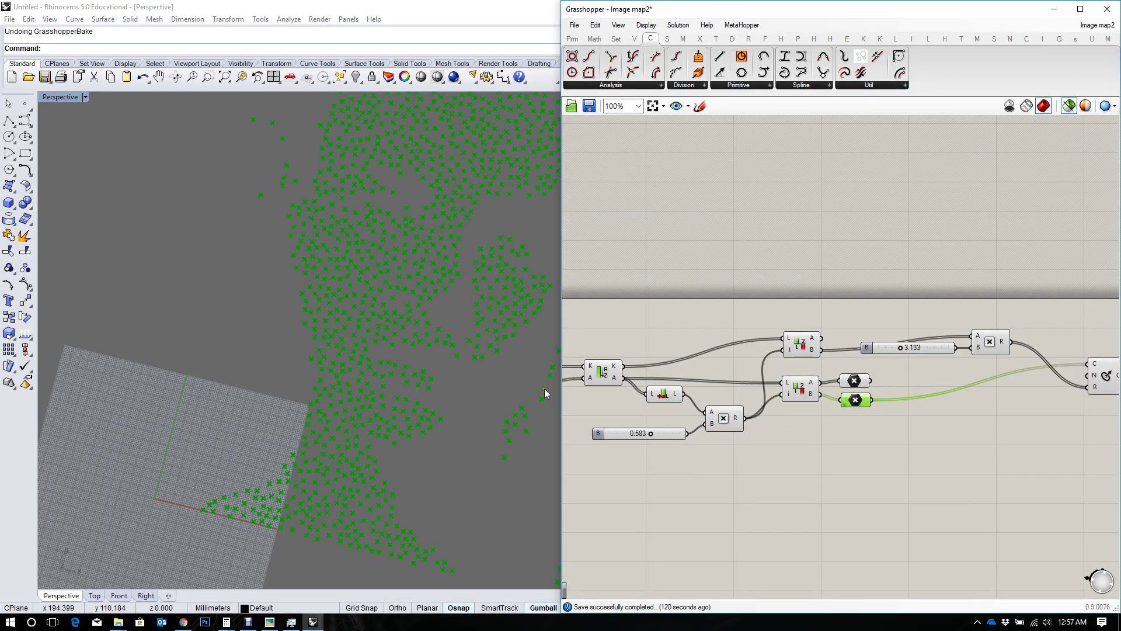
{"action": "scroll", "coordinate": [300, 371], "scroll_direction": "down", "scroll_amount": 5}
{"action": "scroll", "coordinate": [388, 376], "scroll_direction": "up", "scroll_amount": 4}
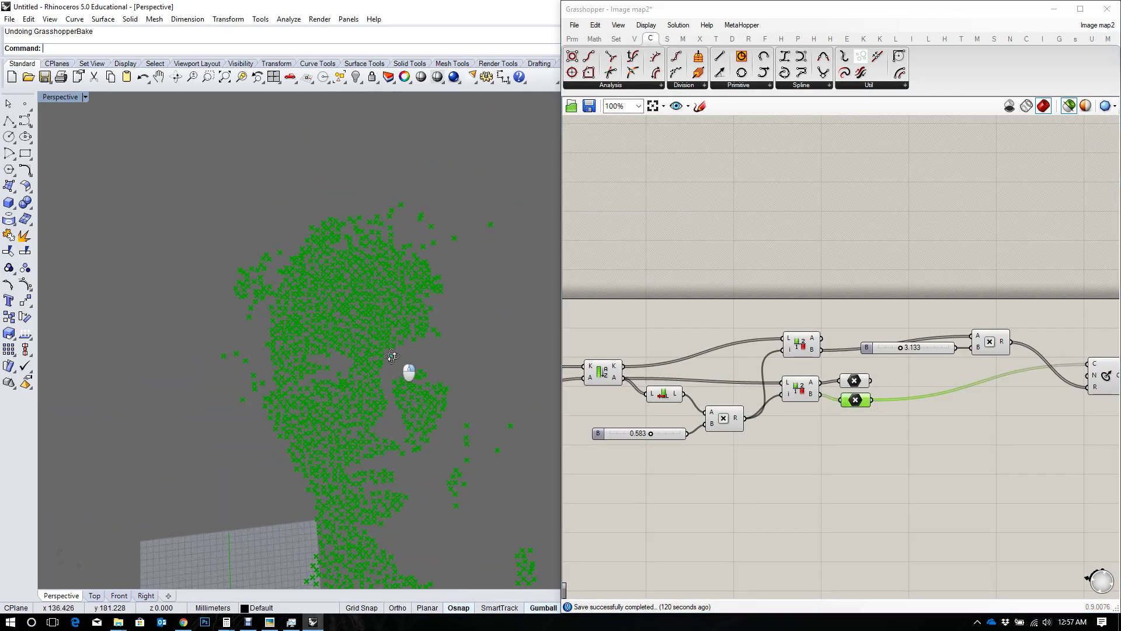
{"action": "scroll", "coordinate": [413, 253], "scroll_direction": "down", "scroll_amount": 5}
{"action": "scroll", "coordinate": [432, 295], "scroll_direction": "up", "scroll_amount": 2}
{"action": "scroll", "coordinate": [433, 299], "scroll_direction": "up", "scroll_amount": 1}
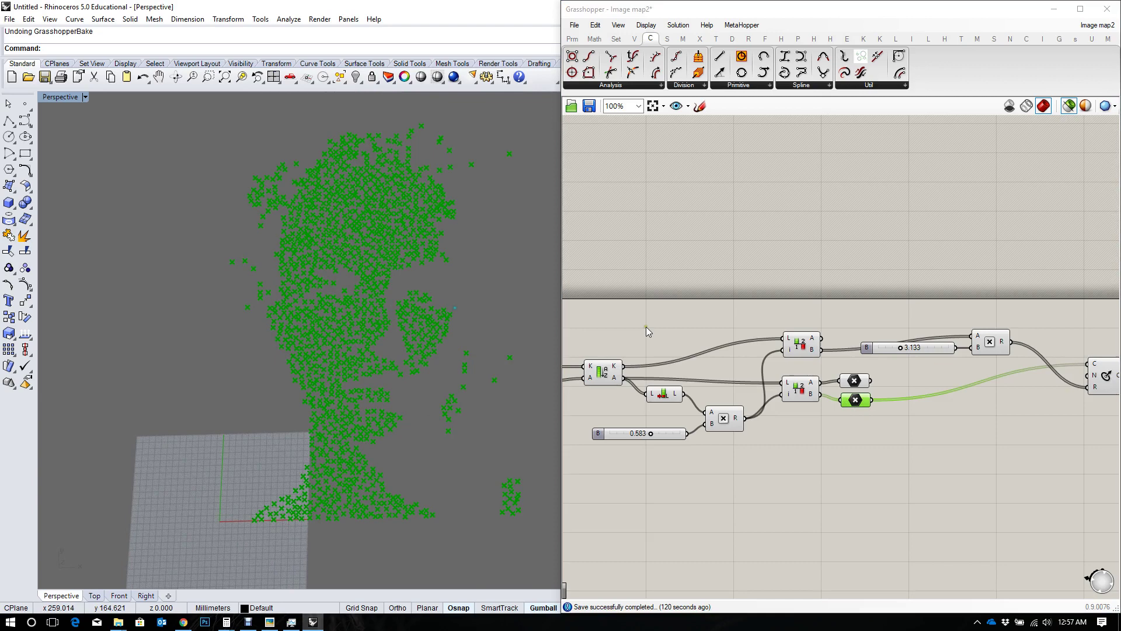
Review the definition from the image sampler onward and examine the circles from the final circle component in the viewport.
{"action": "right_click_drag", "start_coordinate": [683, 336], "coordinate": [859, 334]}
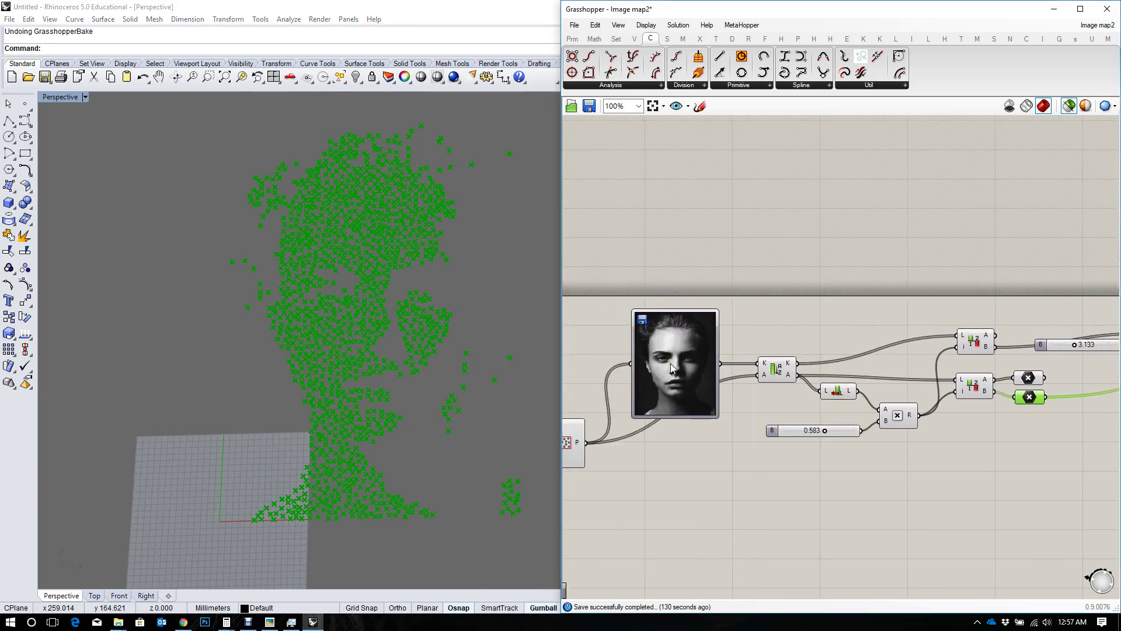
{"action": "right_click_drag", "start_coordinate": [936, 365], "coordinate": [813, 361]}
{"action": "right_click_drag", "start_coordinate": [900, 358], "coordinate": [840, 363]}
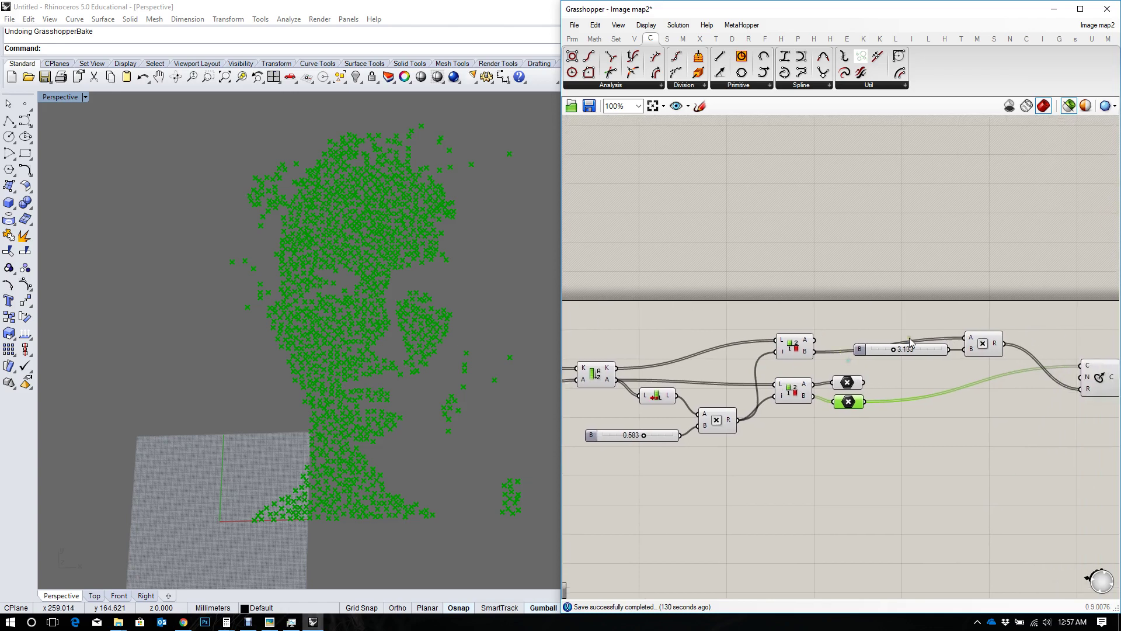
{"action": "right_click_drag", "start_coordinate": [981, 357], "coordinate": [900, 349]}
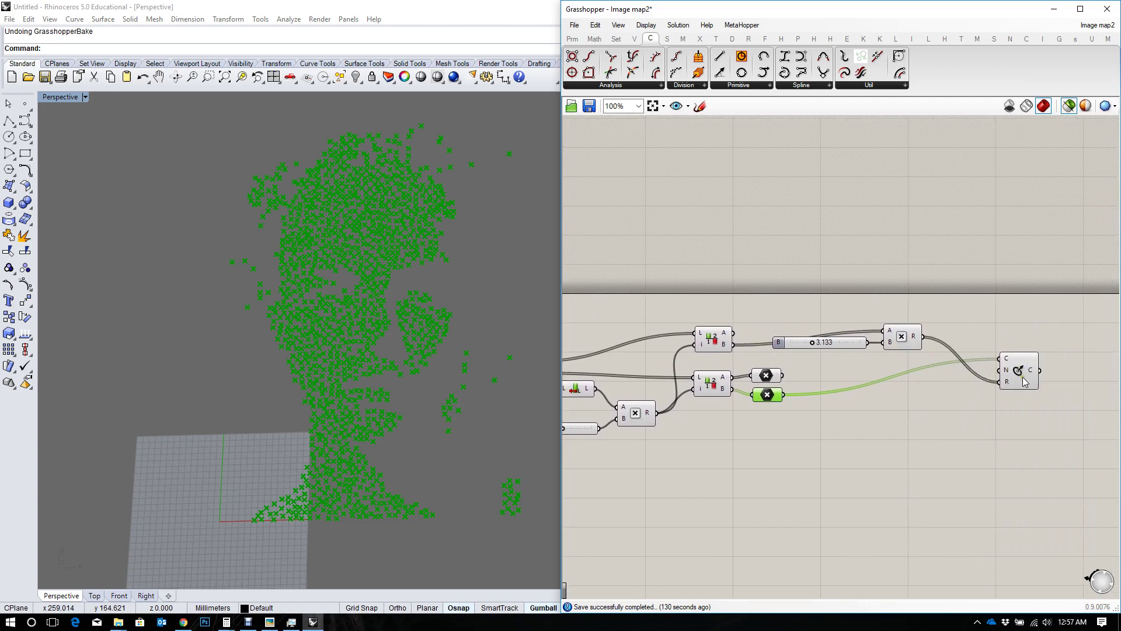
{"action": "left_click", "coordinate": [1022, 382]}
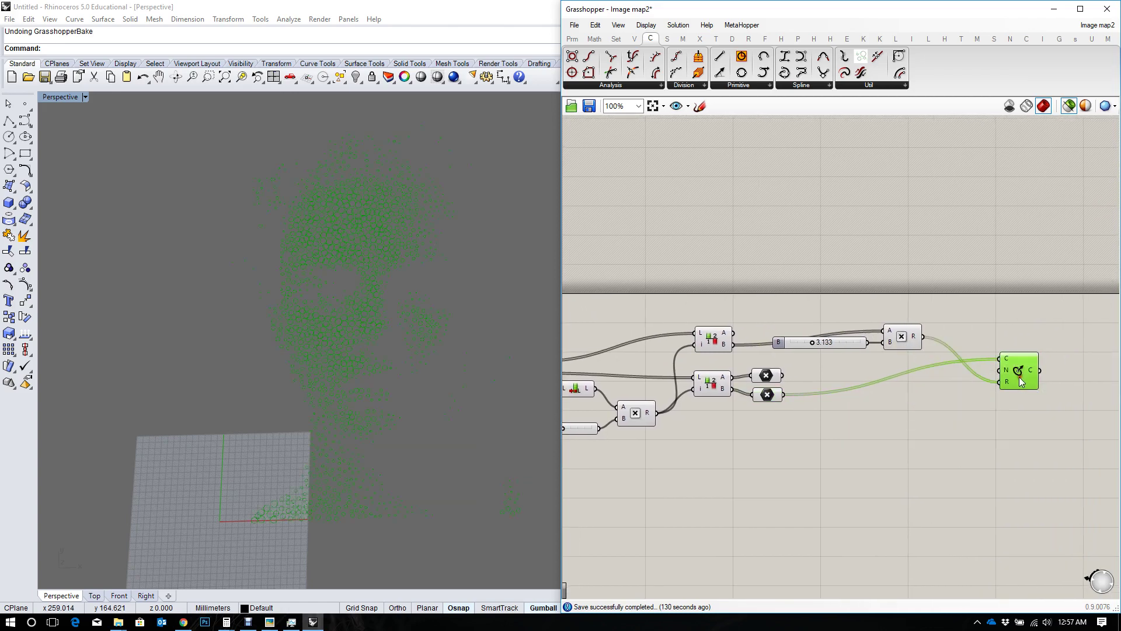
{"action": "scroll", "coordinate": [671, 288], "scroll_direction": "down", "scroll_amount": 3}
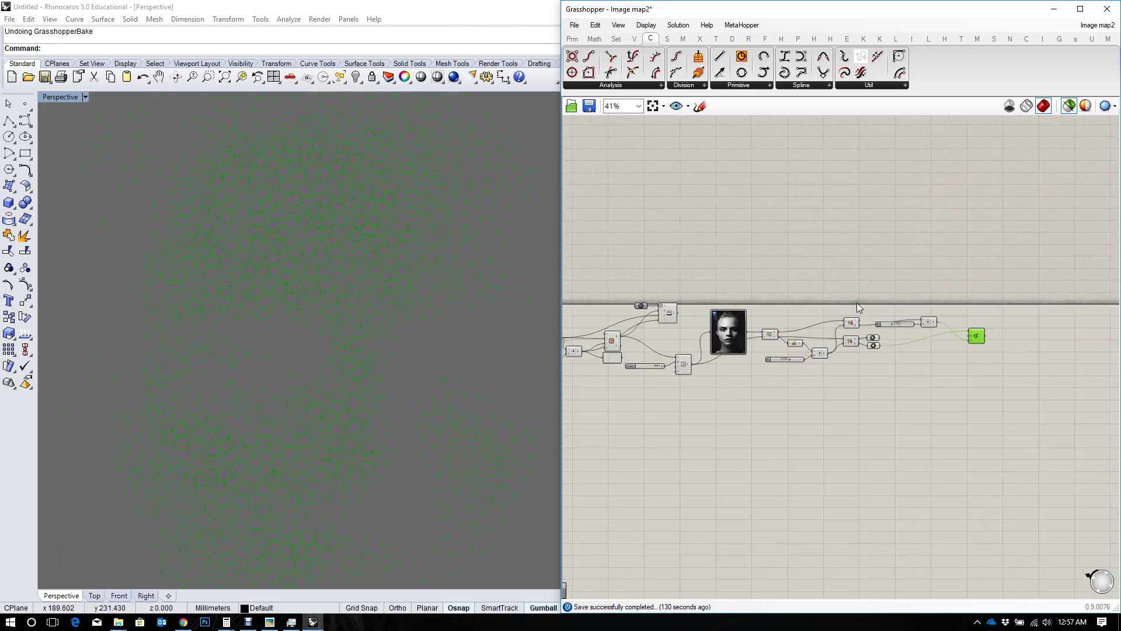
{"action": "scroll", "coordinate": [751, 321], "scroll_direction": "up", "scroll_amount": 4}
{"action": "scroll", "coordinate": [759, 348], "scroll_direction": "down", "scroll_amount": 3}
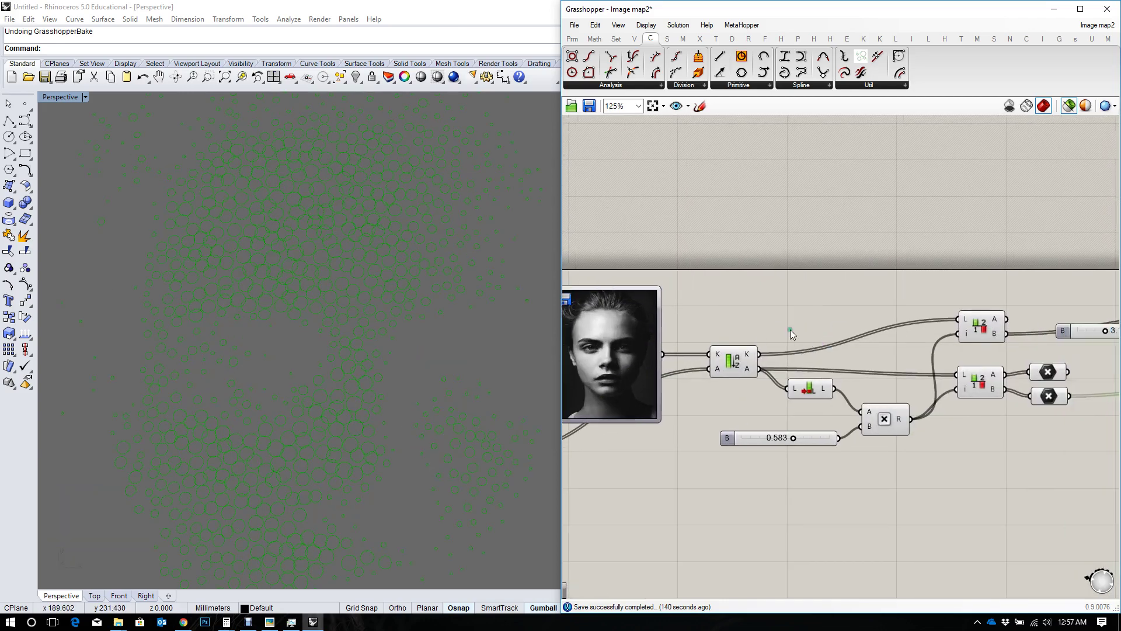
{"action": "scroll", "coordinate": [982, 340], "scroll_direction": "up", "scroll_amount": 3}
{"action": "scroll", "coordinate": [340, 253], "scroll_direction": "down", "scroll_amount": 4}
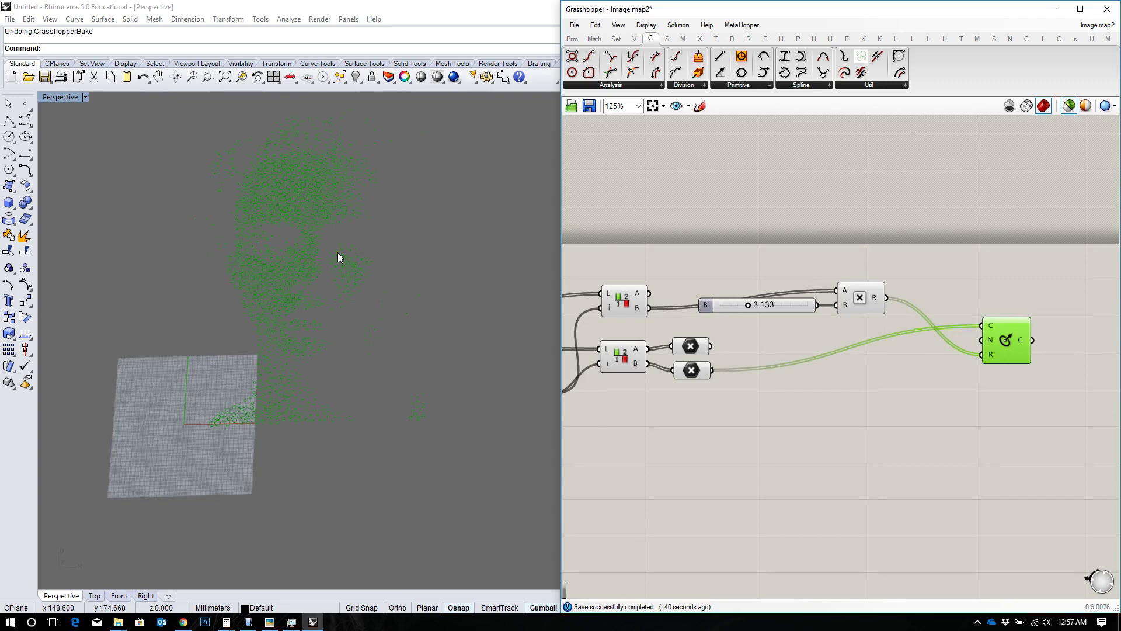
{"action": "scroll", "coordinate": [280, 210], "scroll_direction": "up", "scroll_amount": 5}
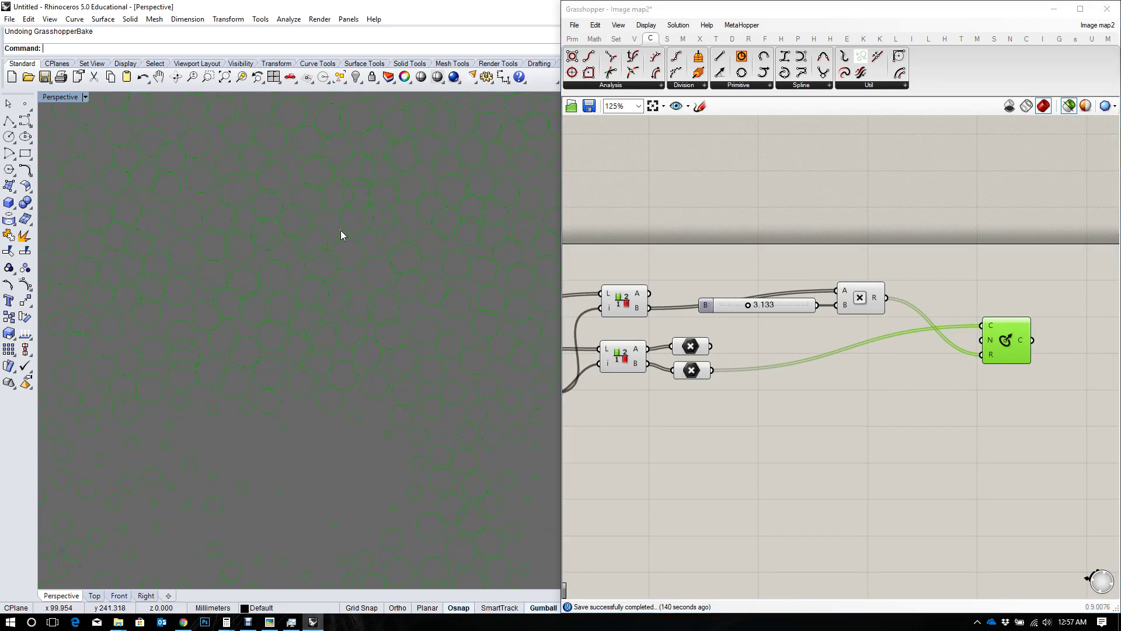
Set the slider that multiplies the circle radii to 3.773.
{"action": "scroll", "coordinate": [762, 311], "scroll_direction": "up", "scroll_amount": 1}
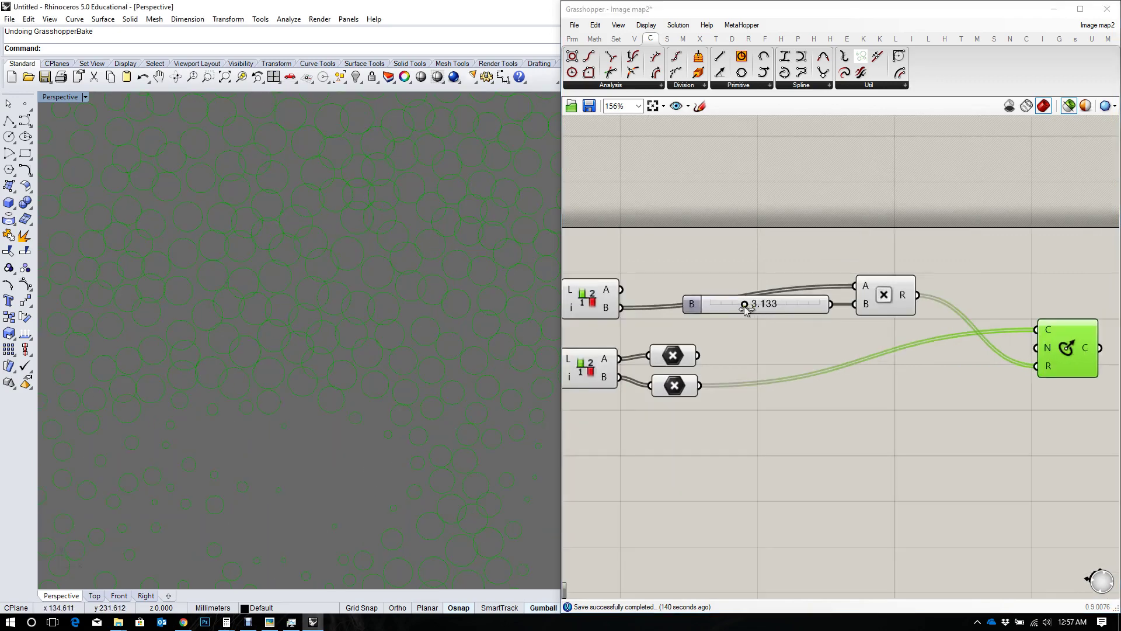
{"action": "mouse_move", "coordinate": [746, 309]}
{"action": "left_mouse_down"}
{"action": "mouse_move", "coordinate": [763, 310]}
{"action": "mouse_move", "coordinate": [732, 313]}
{"action": "mouse_move", "coordinate": [752, 314]}
{"action": "left_mouse_up"}
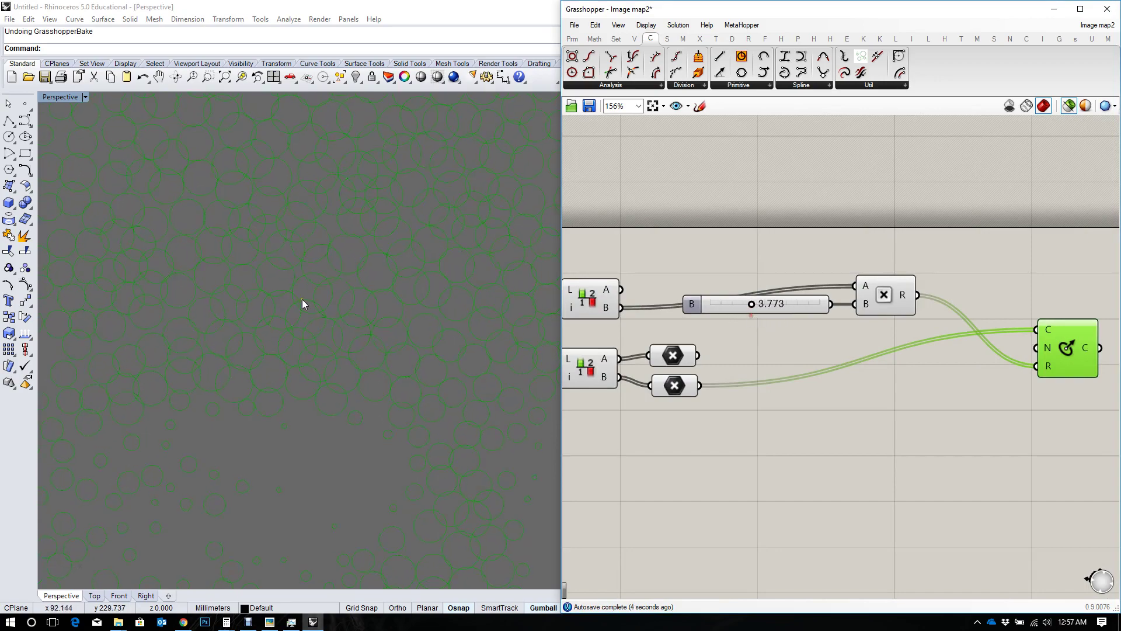
Examine the size and overlap of the enlarged circles across the portrait in the viewport.
{"action": "right_click_drag", "start_coordinate": [352, 474], "coordinate": [323, 375], "text": "shift"}
{"action": "scroll", "coordinate": [323, 375], "scroll_direction": "down", "scroll_amount": 6}
{"action": "right_click_drag", "start_coordinate": [335, 447], "coordinate": [303, 309], "text": "shift"}
{"action": "scroll", "coordinate": [292, 345], "scroll_direction": "down", "scroll_amount": 8}
{"action": "scroll", "coordinate": [307, 360], "scroll_direction": "up", "scroll_amount": 6}
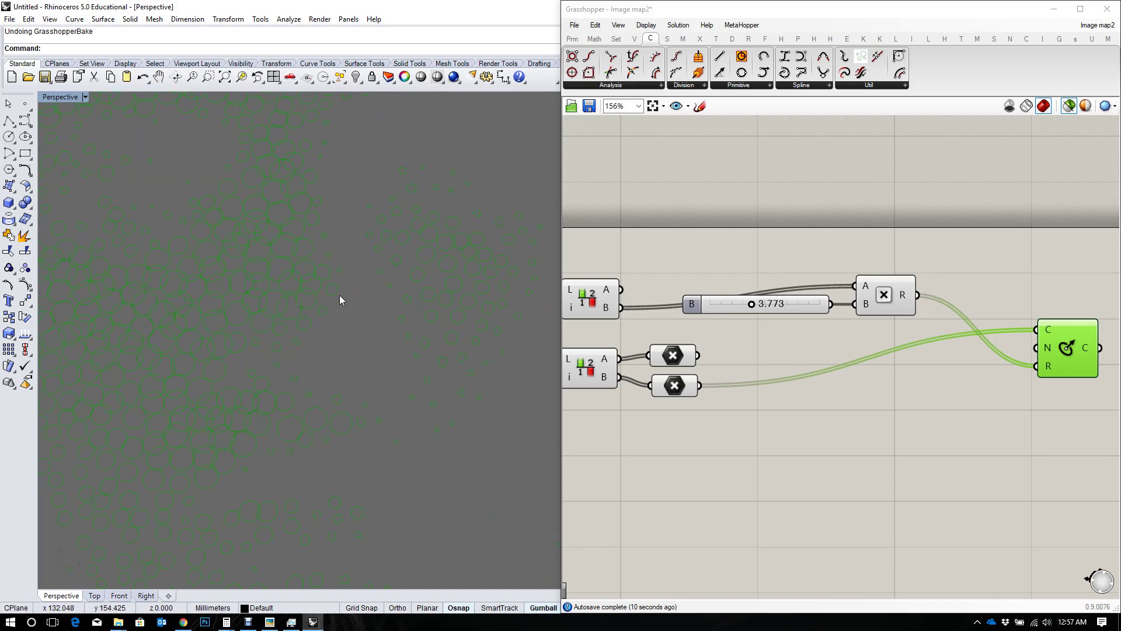
{"action": "scroll", "coordinate": [339, 295], "scroll_direction": "up", "scroll_amount": 4}
{"action": "mouse_move", "coordinate": [339, 296]}
{"action": "right_mouse_down", "text": "shift"}
{"action": "mouse_move", "coordinate": [345, 309]}
{"action": "mouse_move", "coordinate": [329, 297]}
{"action": "right_mouse_up", "text": "shift"}
{"action": "scroll", "coordinate": [318, 400], "scroll_direction": "down", "scroll_amount": 9}
{"action": "scroll", "coordinate": [240, 180], "scroll_direction": "up", "scroll_amount": 6}
{"action": "right_click_drag", "start_coordinate": [1010, 334], "coordinate": [851, 333]}
{"action": "right_click_drag", "start_coordinate": [909, 355], "coordinate": [881, 379]}
{"action": "scroll", "coordinate": [317, 267], "scroll_direction": "down", "scroll_amount": 5}
{"action": "scroll", "coordinate": [388, 418], "scroll_direction": "up", "scroll_amount": 2}
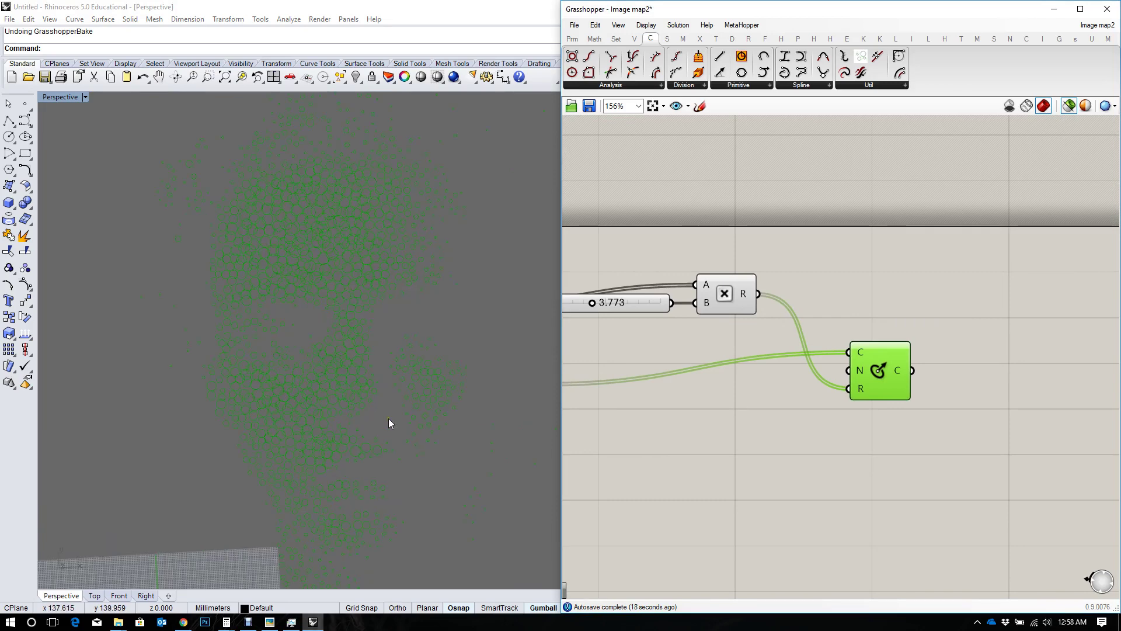
{"action": "right_click_drag", "start_coordinate": [388, 418], "coordinate": [380, 404]}
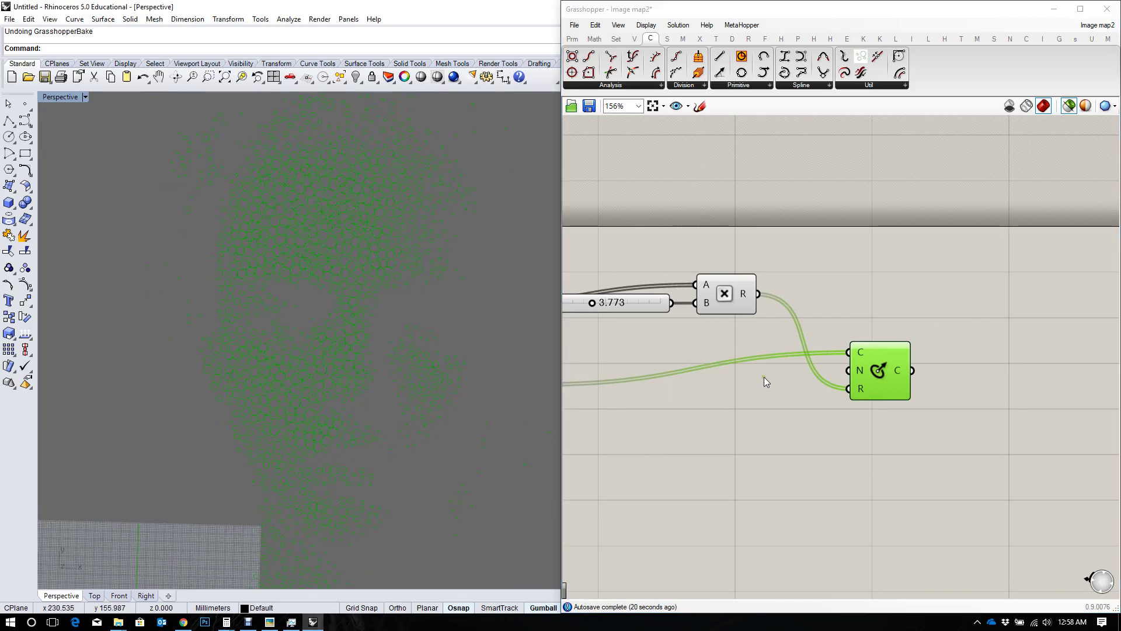
{"action": "scroll", "coordinate": [308, 241], "scroll_direction": "up", "scroll_amount": 3}
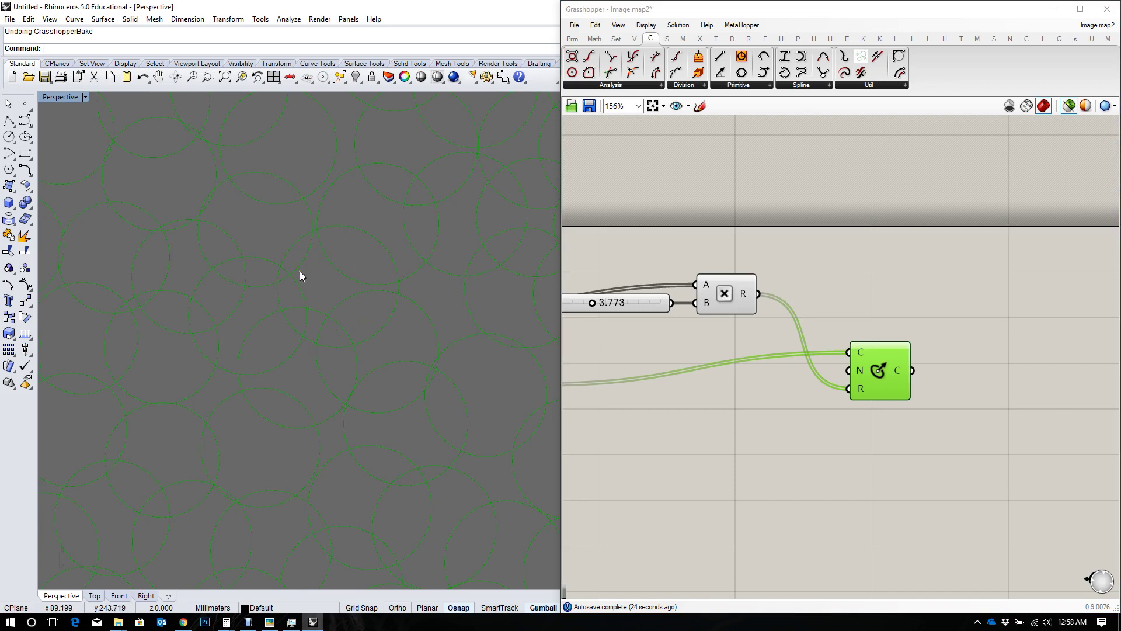
{"action": "scroll", "coordinate": [348, 307], "scroll_direction": "down", "scroll_amount": 4}
Set the circle radius multiplier slider to 2.386 and inspect the circle pattern across the portrait.
{"action": "right_click_drag", "start_coordinate": [685, 342], "coordinate": [772, 339]}
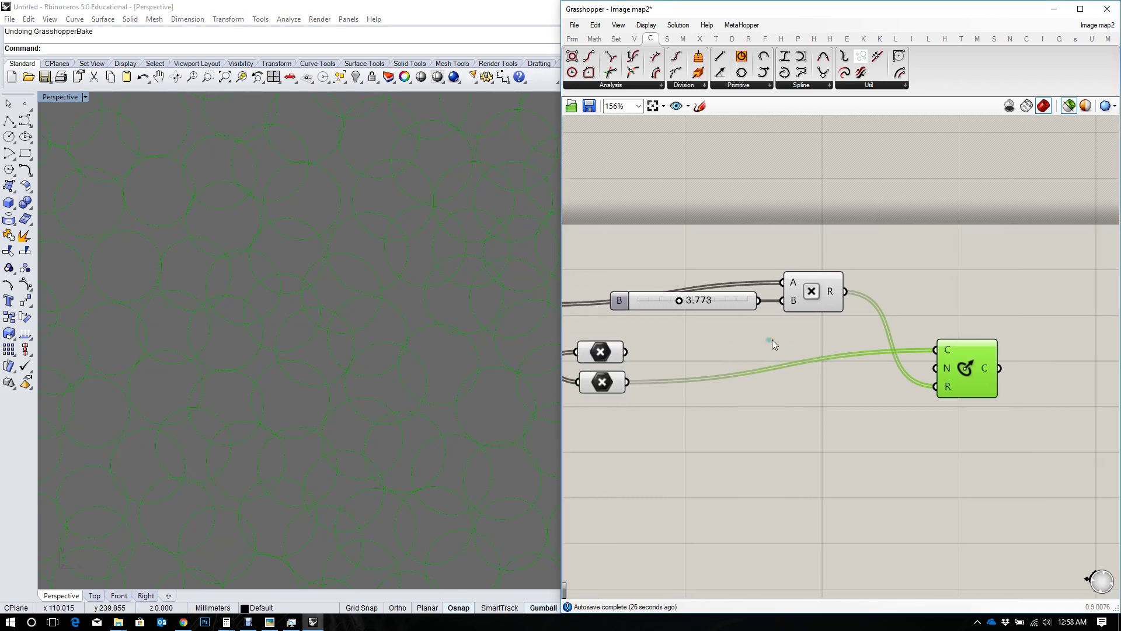
{"action": "left_click", "coordinate": [679, 301]}
{"action": "left_click_drag", "start_coordinate": [665, 300], "coordinate": [660, 300]}
{"action": "scroll", "coordinate": [181, 308], "scroll_direction": "down", "scroll_amount": 9}
{"action": "scroll", "coordinate": [279, 425], "scroll_direction": "up", "scroll_amount": 5}
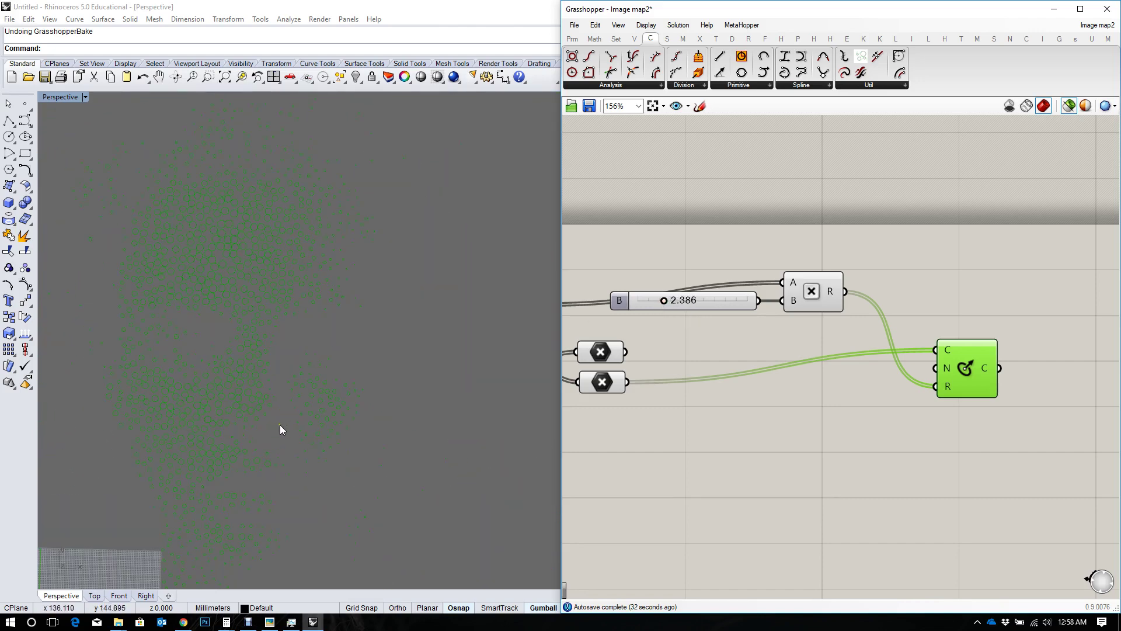
{"action": "right_click_drag", "start_coordinate": [279, 425], "coordinate": [271, 388]}
{"action": "scroll", "coordinate": [215, 236], "scroll_direction": "up", "scroll_amount": 2}
{"action": "scroll", "coordinate": [215, 236], "scroll_direction": "up", "scroll_amount": 5}
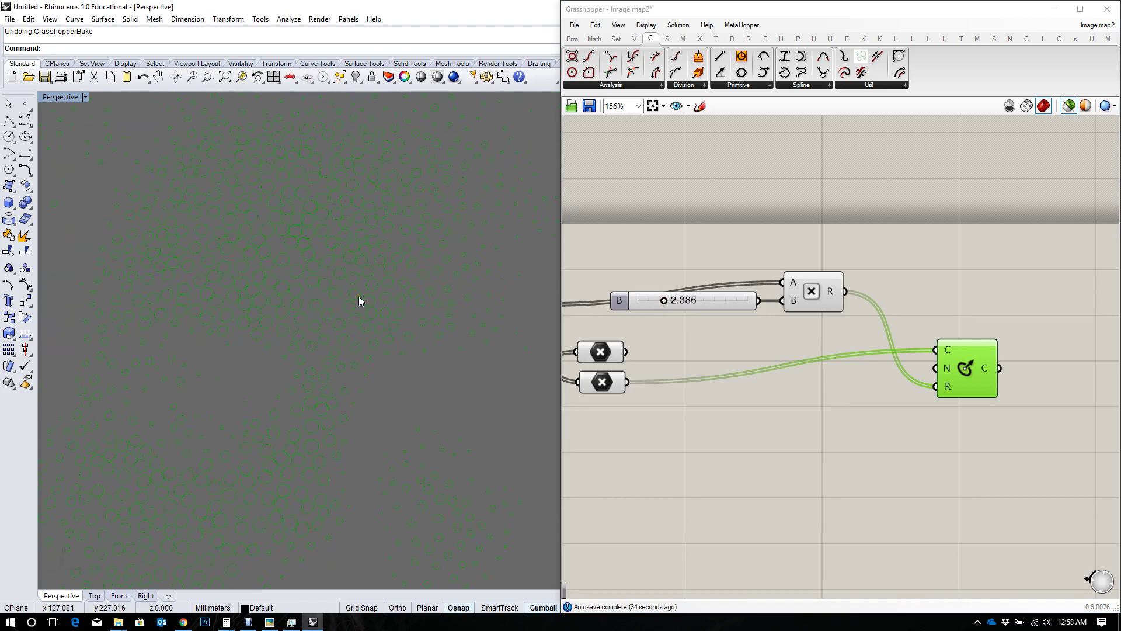
{"action": "scroll", "coordinate": [373, 304], "scroll_direction": "down", "scroll_amount": 10}
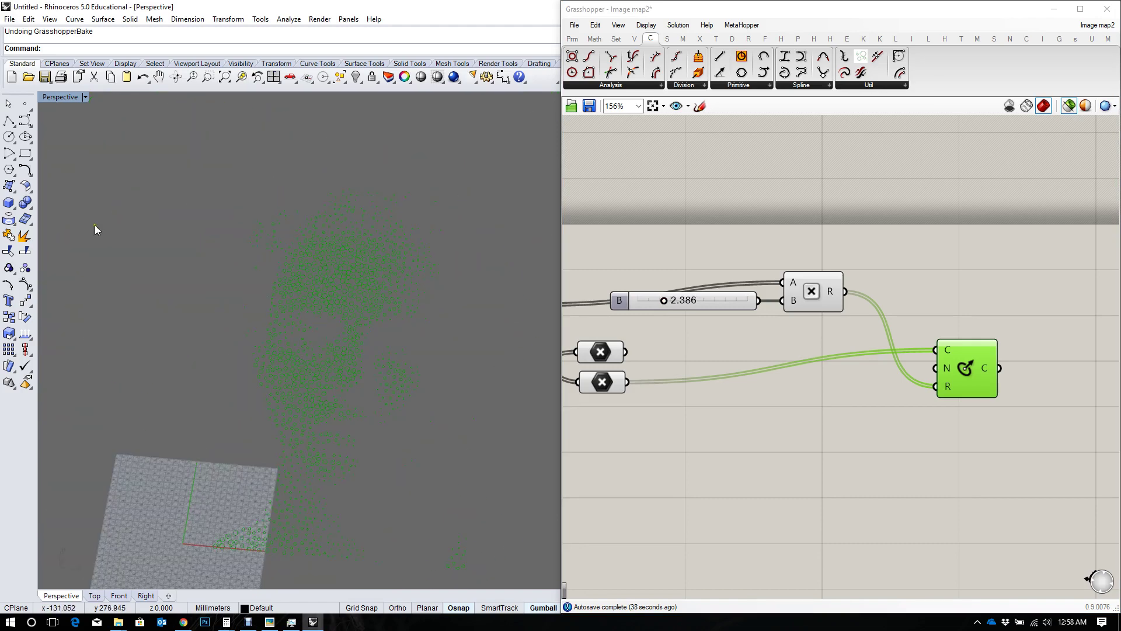
Select the whole definition and review it from the image sampler to the lower Point container's values.
{"action": "scroll", "coordinate": [888, 314], "scroll_direction": "down", "scroll_amount": 5}
{"action": "scroll", "coordinate": [1011, 330], "scroll_direction": "down", "scroll_amount": 3}
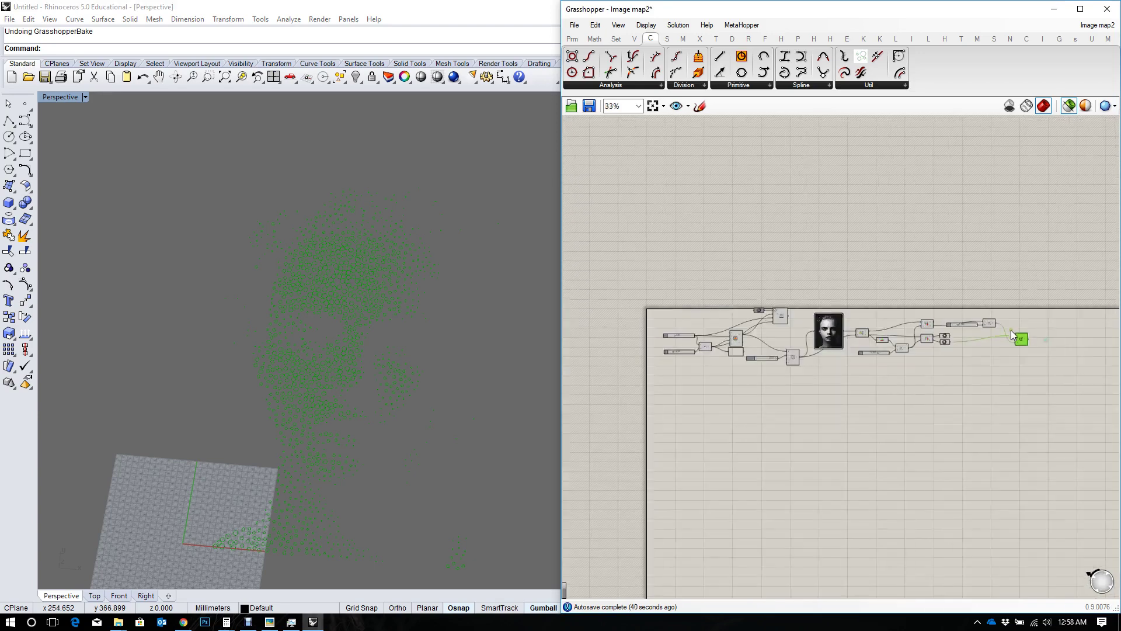
{"action": "left_click_drag", "start_coordinate": [1051, 284], "coordinate": [590, 455]}
{"action": "scroll", "coordinate": [833, 345], "scroll_direction": "up", "scroll_amount": 4}
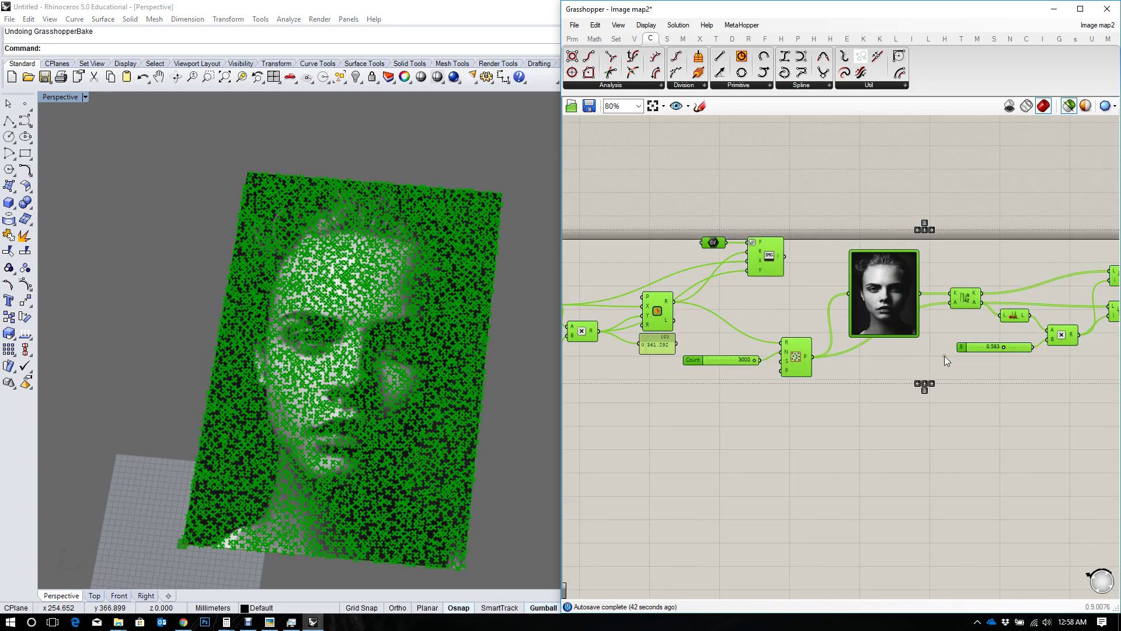
{"action": "right_click_drag", "start_coordinate": [944, 355], "coordinate": [872, 400]}
{"action": "right_click_drag", "start_coordinate": [772, 401], "coordinate": [825, 407]}
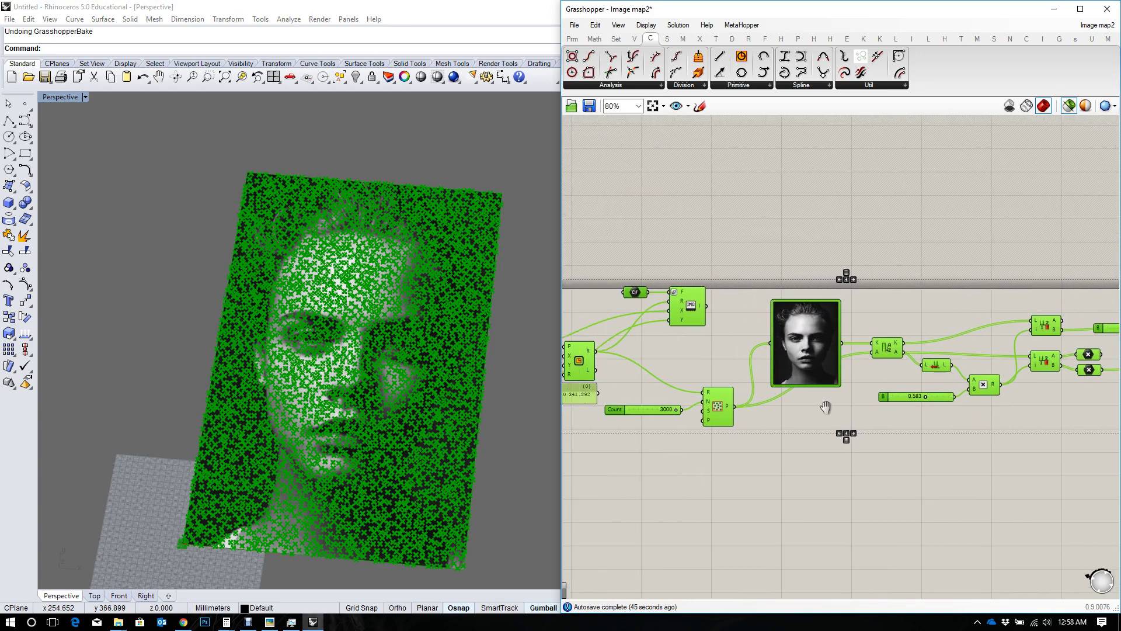
{"action": "scroll", "coordinate": [753, 361], "scroll_direction": "down", "scroll_amount": 2}
{"action": "scroll", "coordinate": [914, 353], "scroll_direction": "up", "scroll_amount": 2}
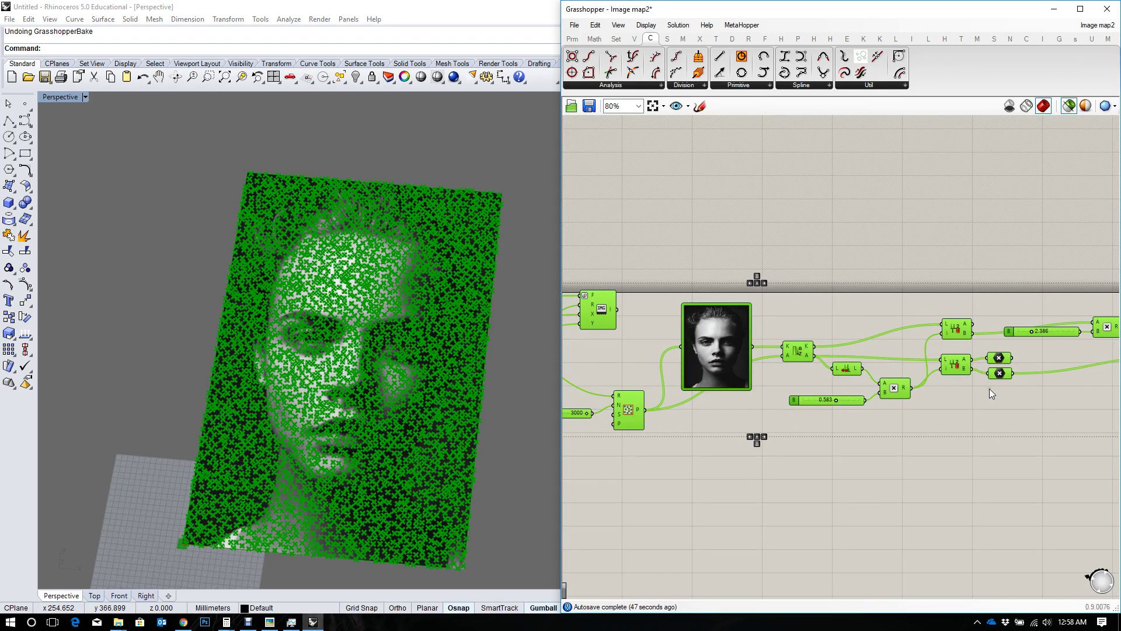
{"action": "right_click_drag", "start_coordinate": [964, 393], "coordinate": [857, 390]}
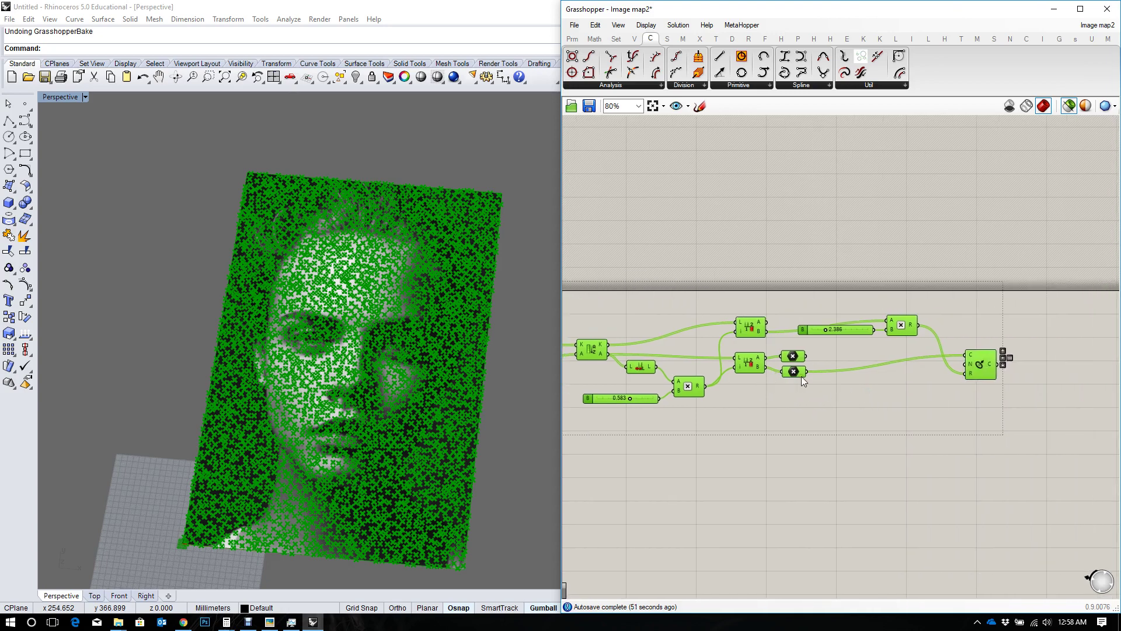
{"action": "mouse_move", "coordinate": [803, 378]}
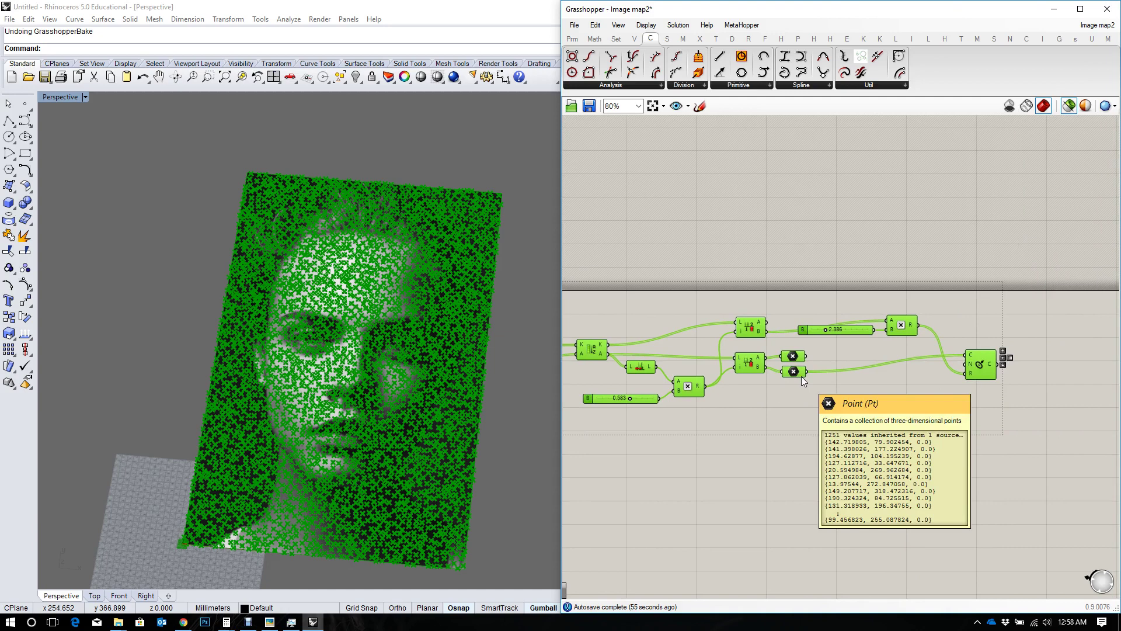
Preview the final circle component and the lower Point container in turn, and inspect the points in the viewport.
{"action": "right_click_drag", "start_coordinate": [896, 293], "coordinate": [776, 282]}
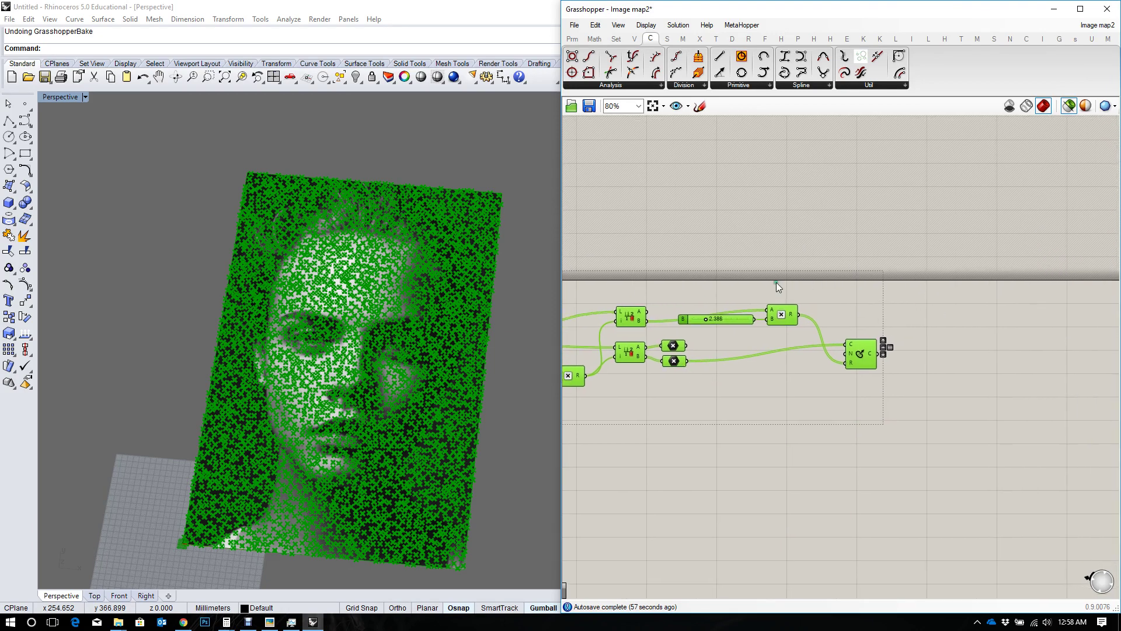
{"action": "left_click", "coordinate": [944, 303]}
{"action": "scroll", "coordinate": [777, 352], "scroll_direction": "up", "scroll_amount": 1}
{"action": "mouse_move", "coordinate": [932, 349]}
{"action": "right_mouse_down"}
{"action": "mouse_move", "coordinate": [809, 351]}
{"action": "mouse_move", "coordinate": [937, 345]}
{"action": "right_mouse_up"}
{"action": "left_click", "coordinate": [725, 357]}
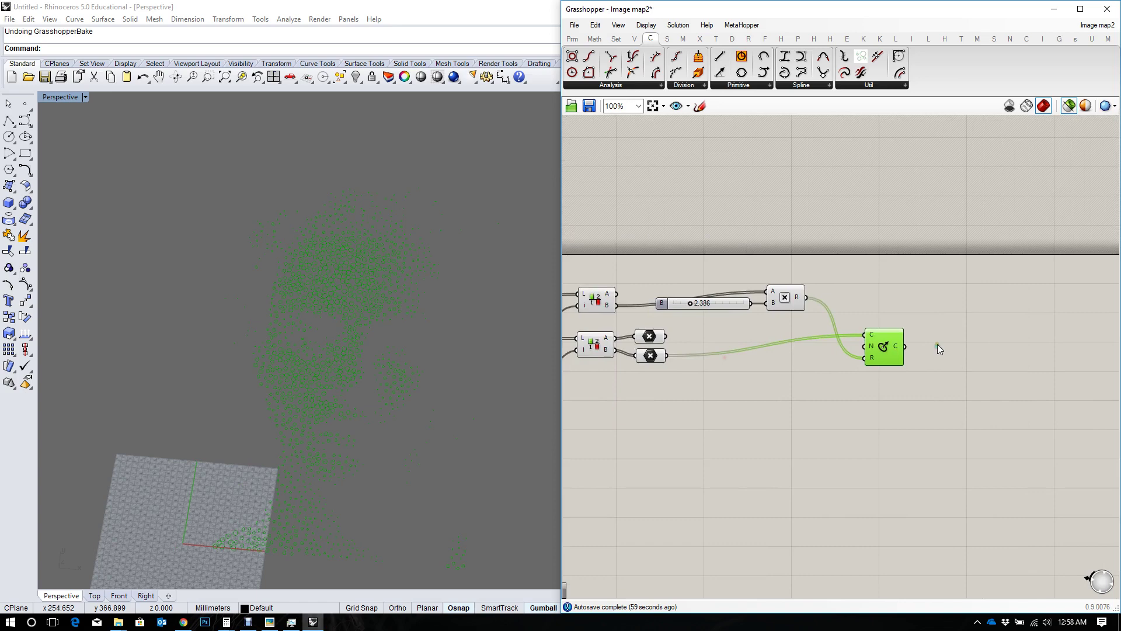
{"action": "right_click_drag", "start_coordinate": [772, 359], "coordinate": [862, 336]}
{"action": "left_click", "coordinate": [739, 333]}
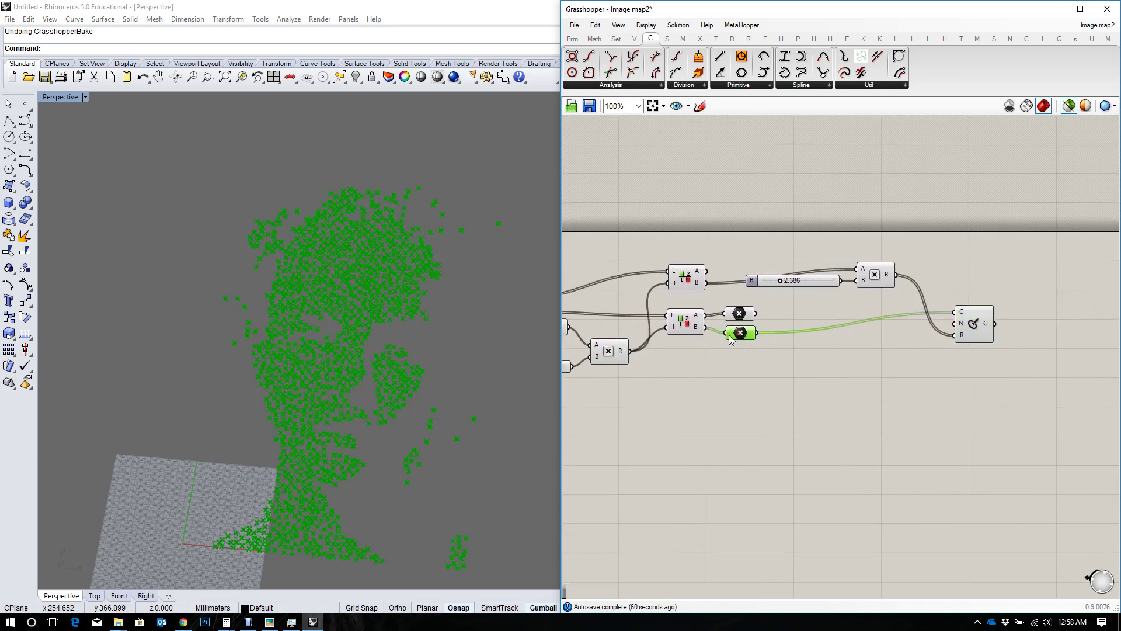
{"action": "scroll", "coordinate": [321, 251], "scroll_direction": "up", "scroll_amount": 3}
{"action": "scroll", "coordinate": [341, 245], "scroll_direction": "down", "scroll_amount": 3}
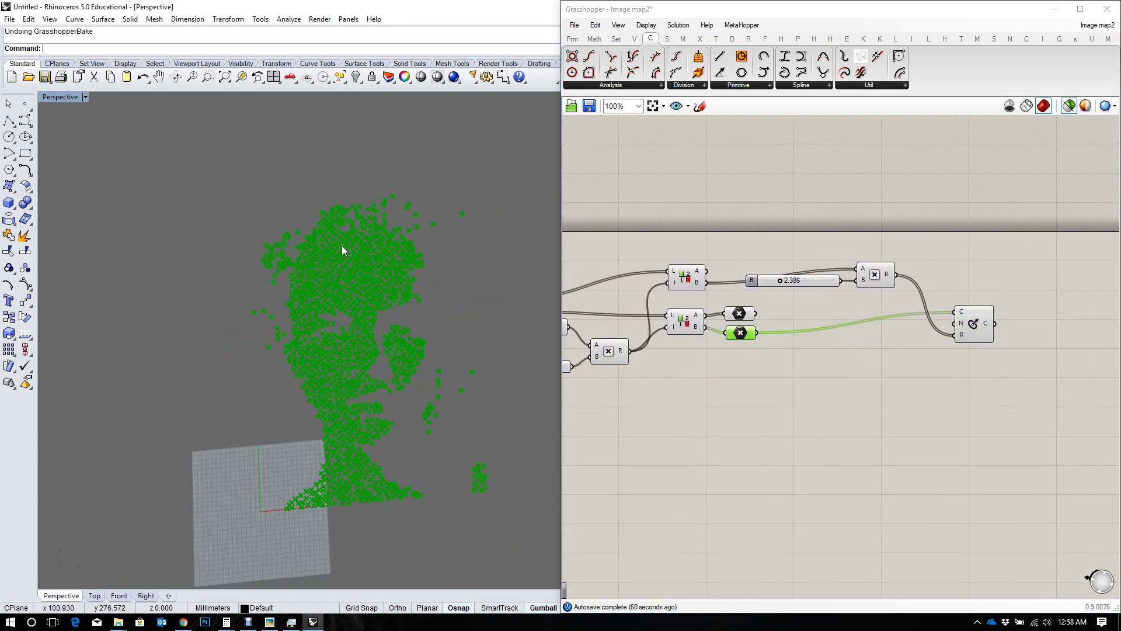
Add a Delaunay Mesh component near the lower Point container and select that container.
{"action": "scroll", "coordinate": [809, 349], "scroll_direction": "up", "scroll_amount": 1}
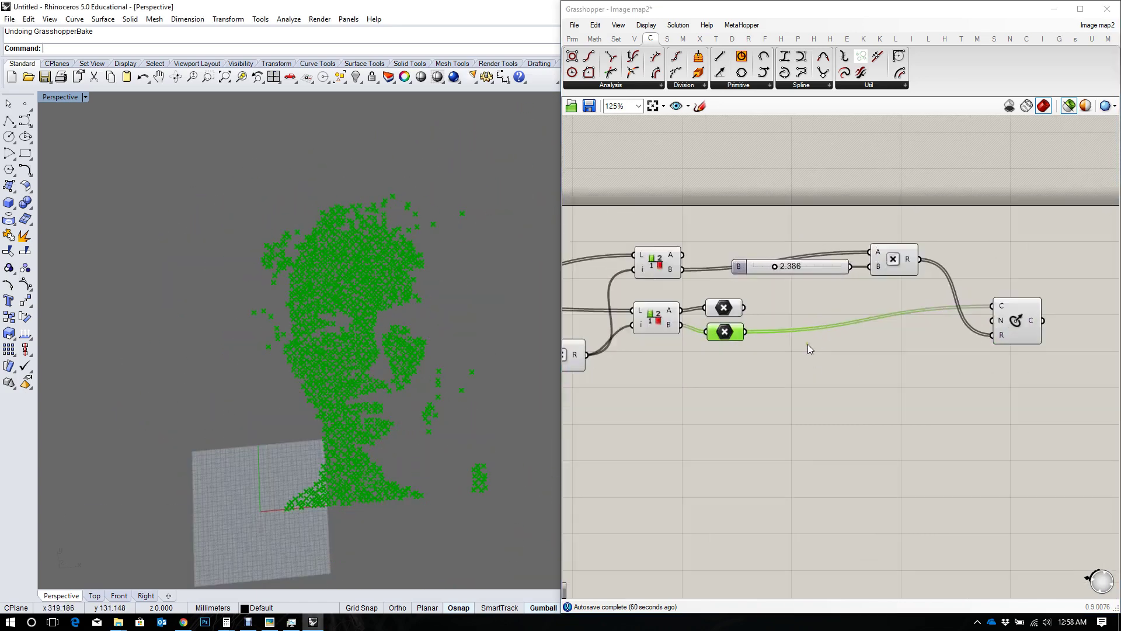
{"action": "double_click", "coordinate": [841, 365]}
{"action": "type", "text": "del"}
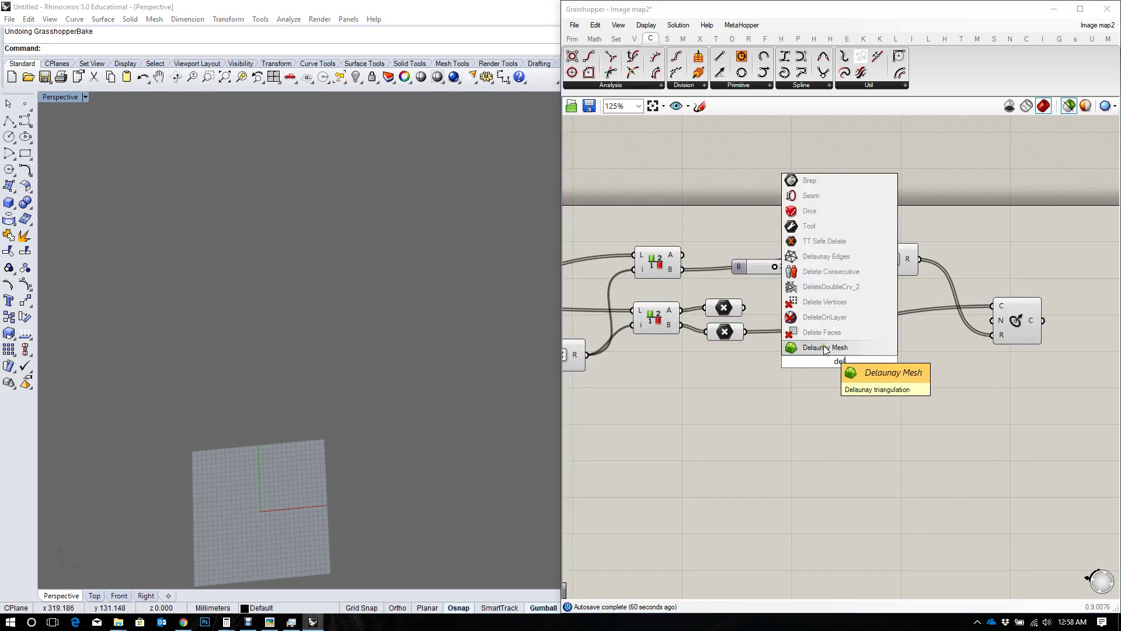
{"action": "left_click", "coordinate": [827, 347]}
{"action": "left_click", "coordinate": [722, 336]}
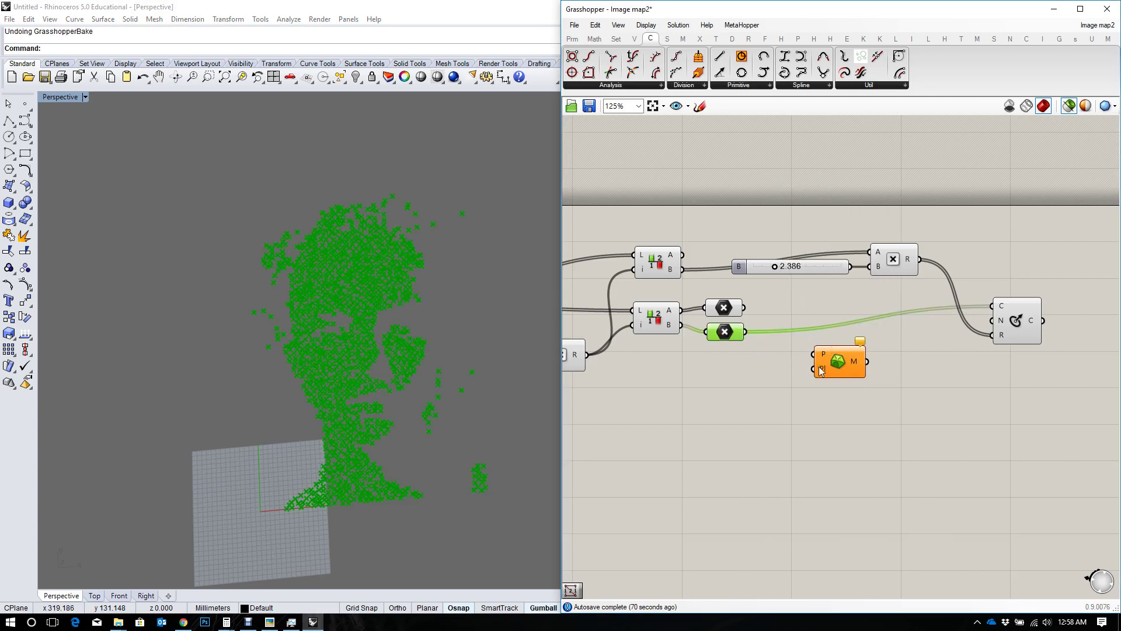
Connect the lower Point container to the Delaunay Mesh component's P input and place the component just below the circle component.
{"action": "left_click_drag", "start_coordinate": [845, 366], "coordinate": [854, 372]}
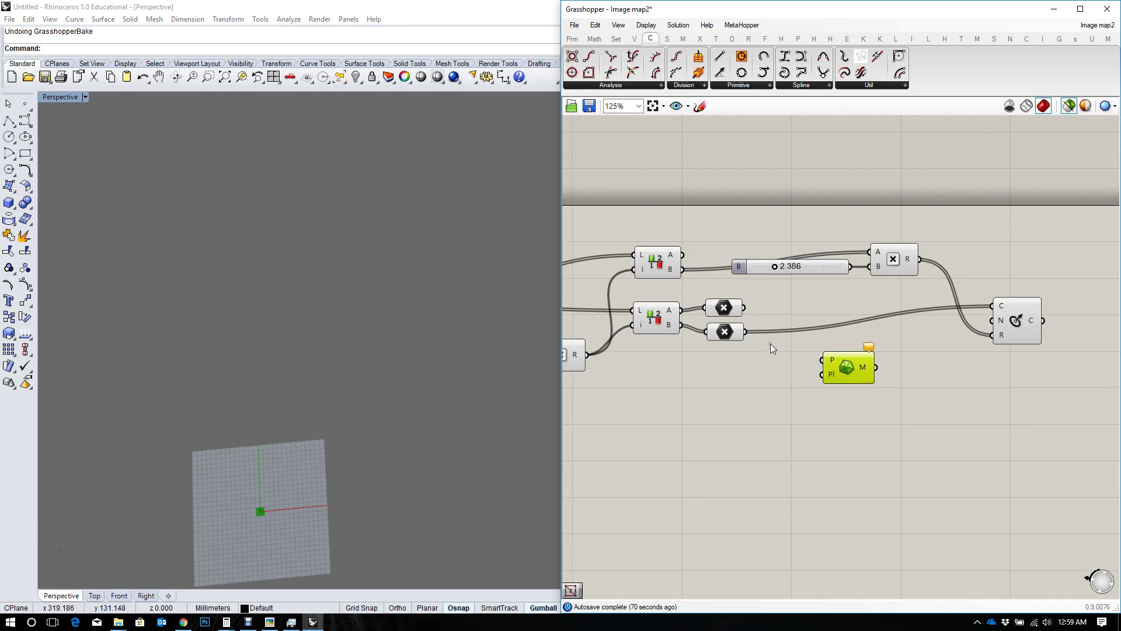
{"action": "left_click", "coordinate": [727, 338]}
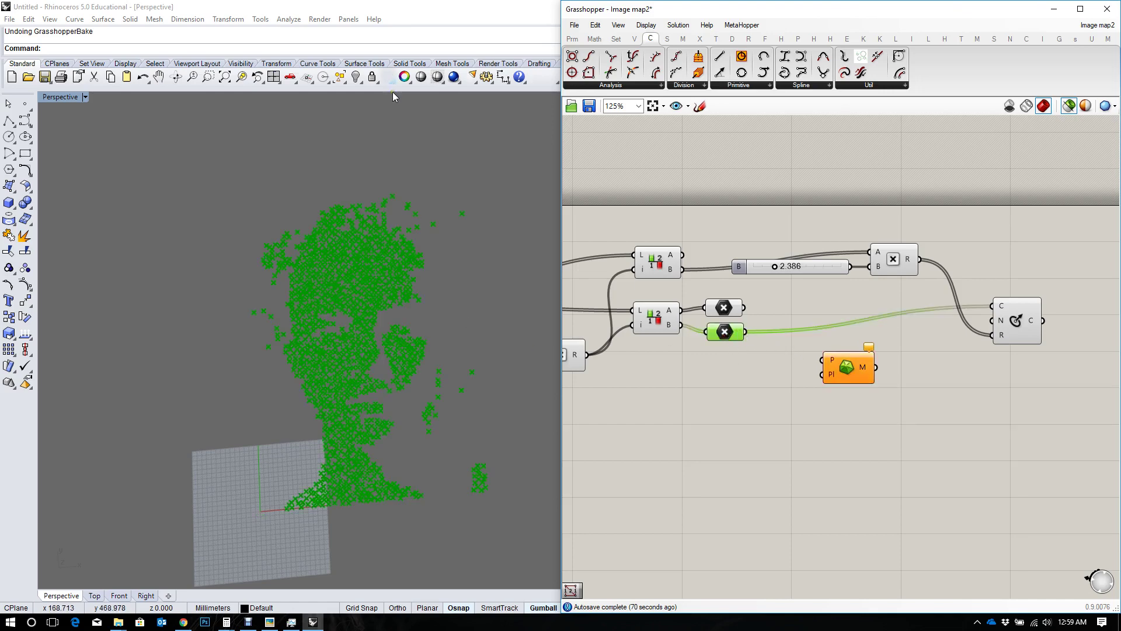
{"action": "scroll", "coordinate": [393, 92], "scroll_direction": "up", "scroll_amount": 3}
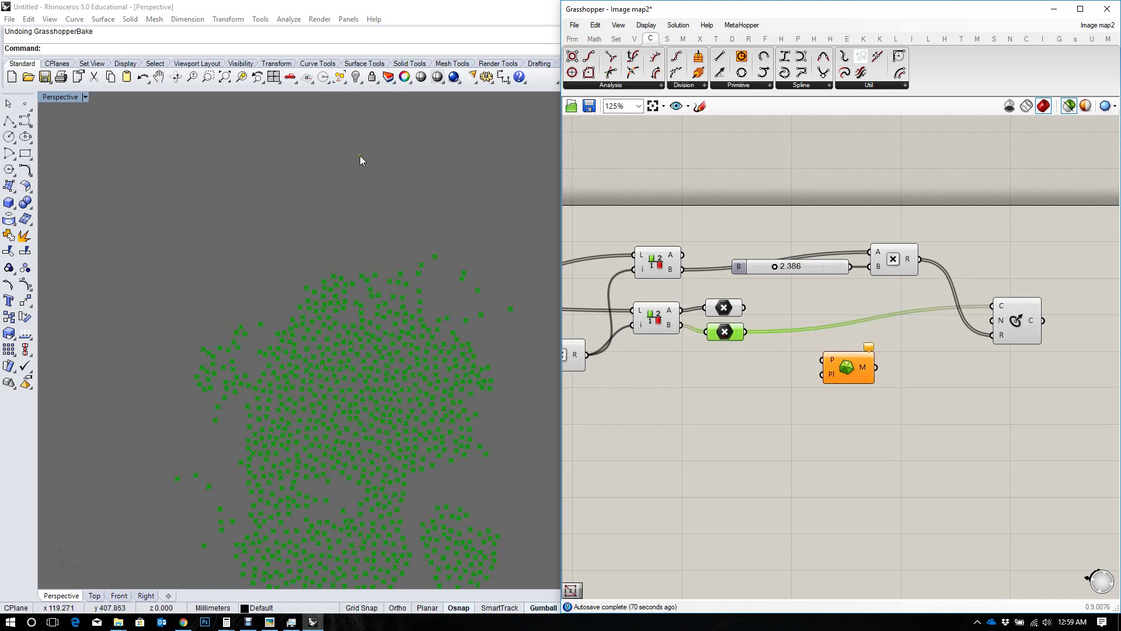
{"action": "left_click_drag", "start_coordinate": [745, 332], "coordinate": [1016, 410]}
{"action": "left_click", "coordinate": [835, 360]}
{"action": "right_click_drag", "start_coordinate": [1017, 410], "coordinate": [864, 329]}
{"action": "scroll", "coordinate": [351, 285], "scroll_direction": "down", "scroll_amount": 12}
{"action": "right_click_drag", "start_coordinate": [352, 286], "coordinate": [352, 308]}
{"action": "scroll", "coordinate": [352, 307], "scroll_direction": "up", "scroll_amount": 4}
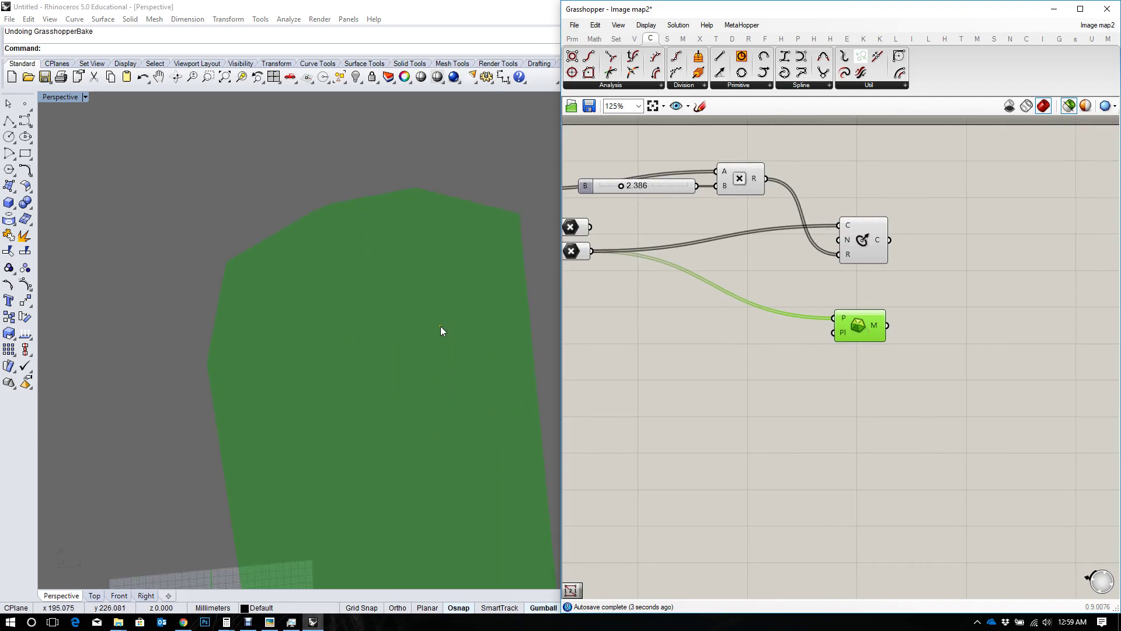
Bake the Delaunay mesh into Rhino, select the baked mesh and inspect its triangulation.
{"action": "right_click", "coordinate": [861, 340]}
{"action": "left_click", "coordinate": [901, 426]}
{"action": "left_click", "coordinate": [624, 355]}
{"action": "scroll", "coordinate": [374, 325], "scroll_direction": "up", "scroll_amount": 5}
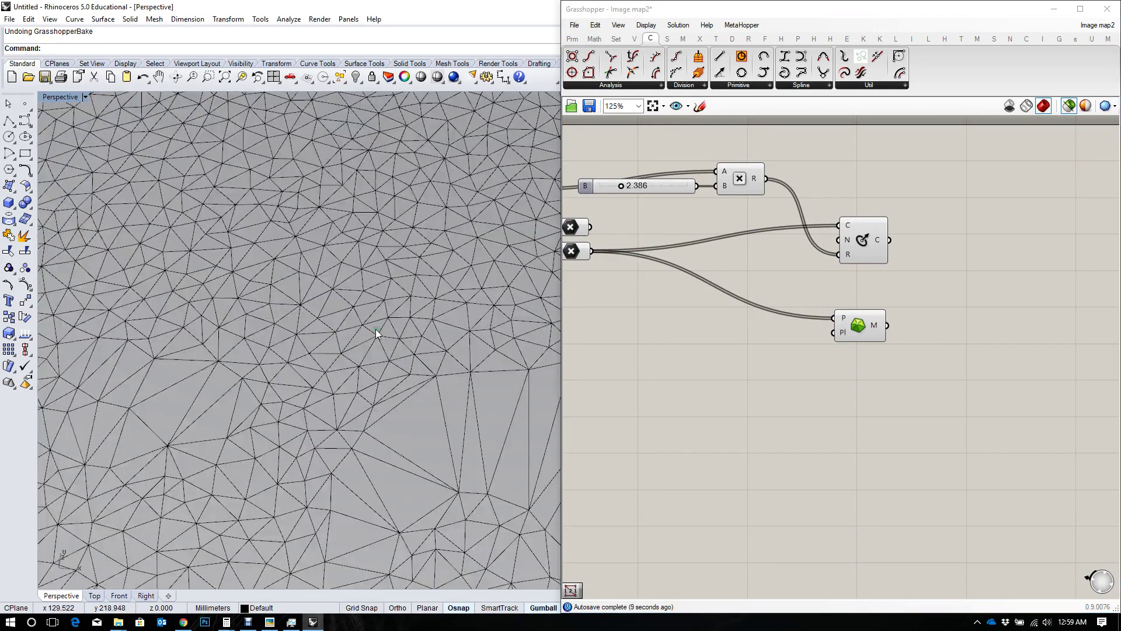
{"action": "left_click", "coordinate": [376, 331]}
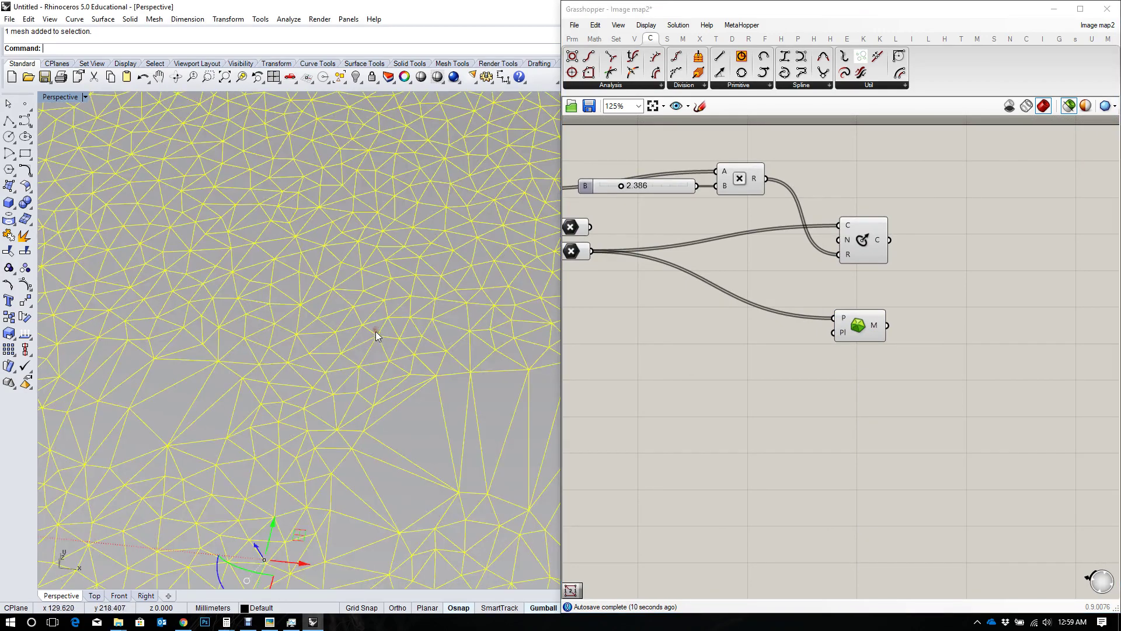
{"action": "scroll", "coordinate": [308, 257], "scroll_direction": "down", "scroll_amount": 3}
{"action": "scroll", "coordinate": [316, 251], "scroll_direction": "down", "scroll_amount": 3}
{"action": "scroll", "coordinate": [666, 290], "scroll_direction": "up", "scroll_amount": 3}
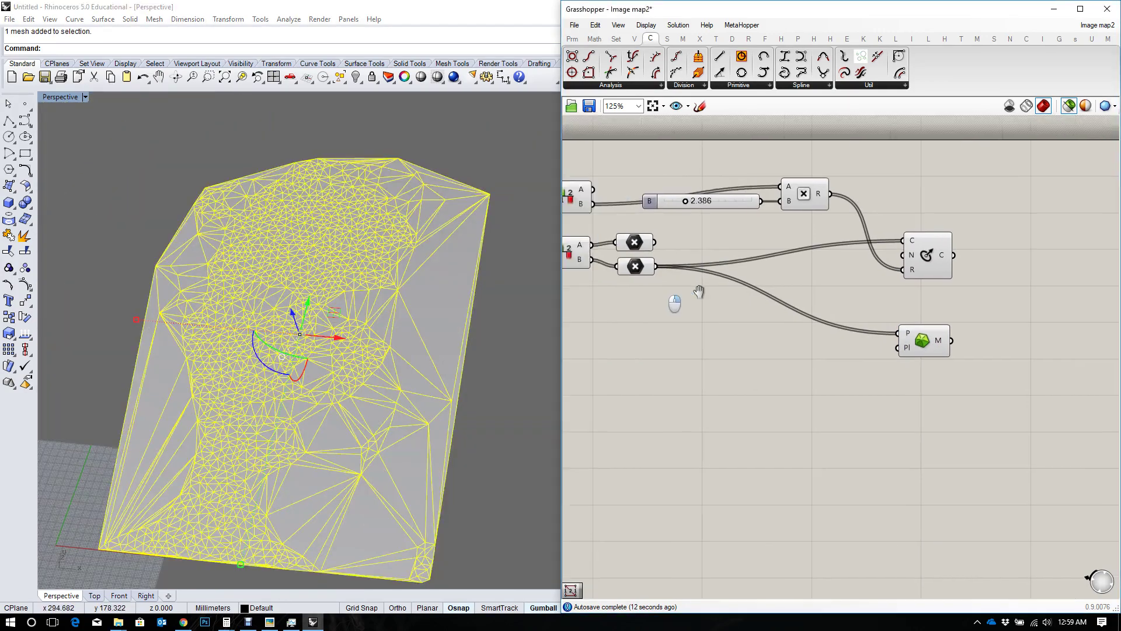
Compare the lower Point container's points with the baked mesh's vertices, and delete the baked mesh.
{"action": "left_click", "coordinate": [660, 266]}
{"action": "scroll", "coordinate": [296, 286], "scroll_direction": "up", "scroll_amount": 8}
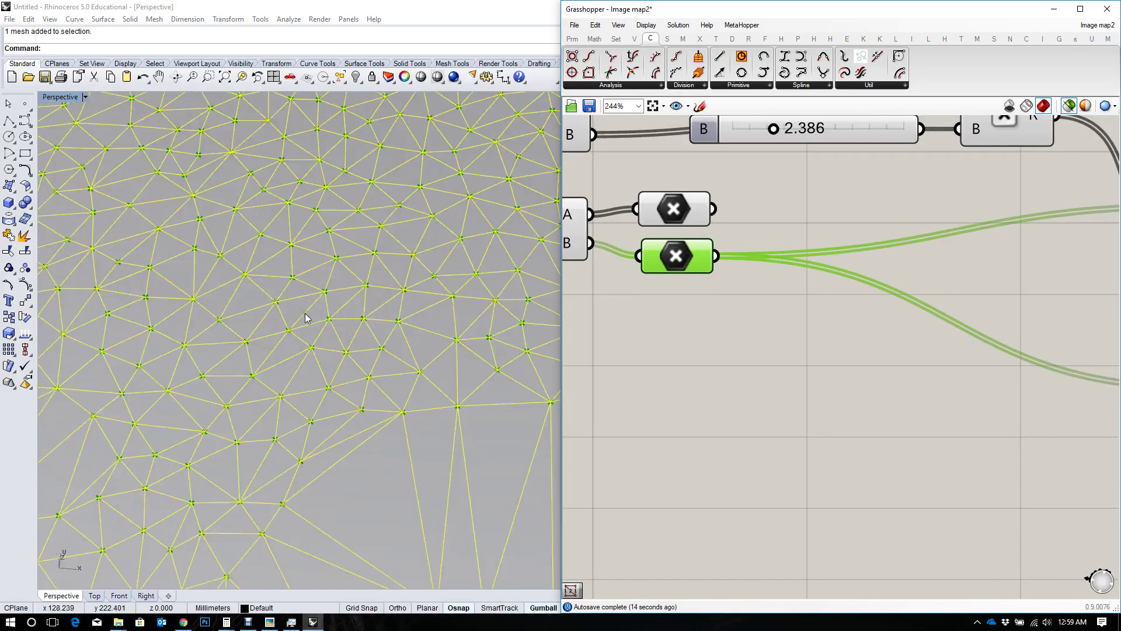
{"action": "scroll", "coordinate": [306, 272], "scroll_direction": "down", "scroll_amount": 5}
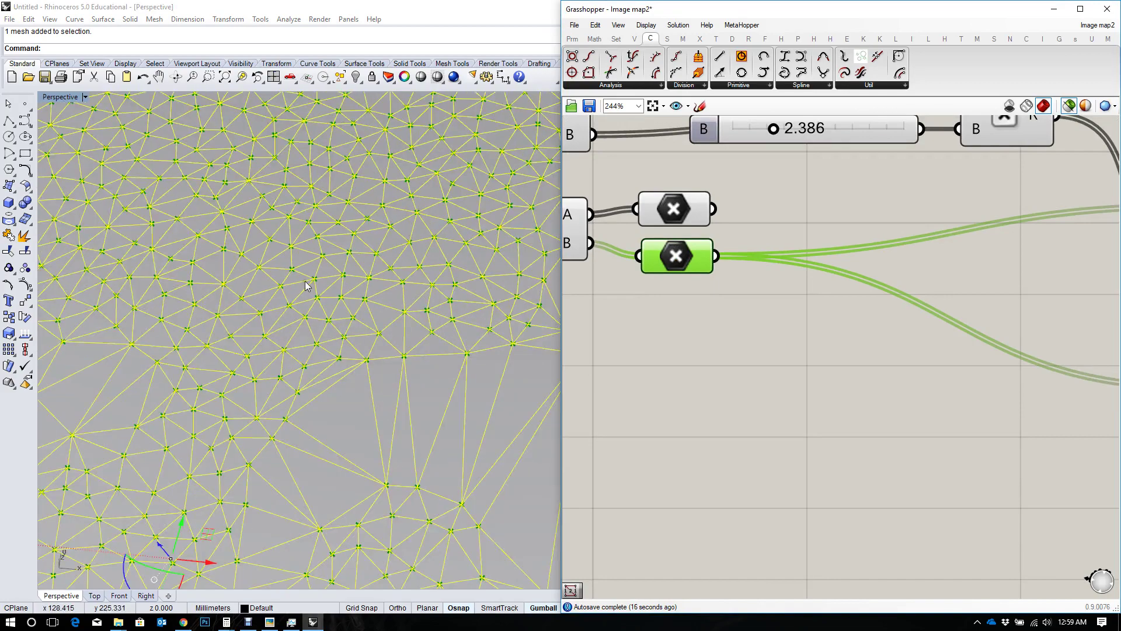
{"action": "scroll", "coordinate": [335, 286], "scroll_direction": "up", "scroll_amount": 5}
{"action": "scroll", "coordinate": [435, 189], "scroll_direction": "down", "scroll_amount": 7}
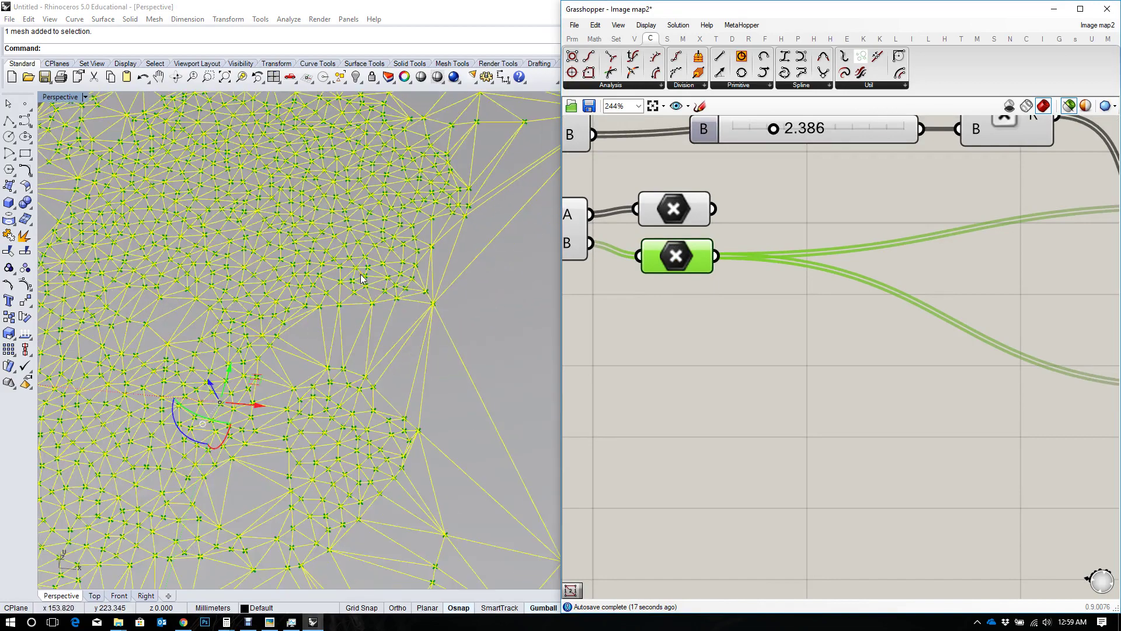
{"action": "right_click_drag", "start_coordinate": [356, 277], "coordinate": [360, 346]}
{"action": "scroll", "coordinate": [367, 339], "scroll_direction": "down", "scroll_amount": 5}
{"action": "key", "text": "Delete"}
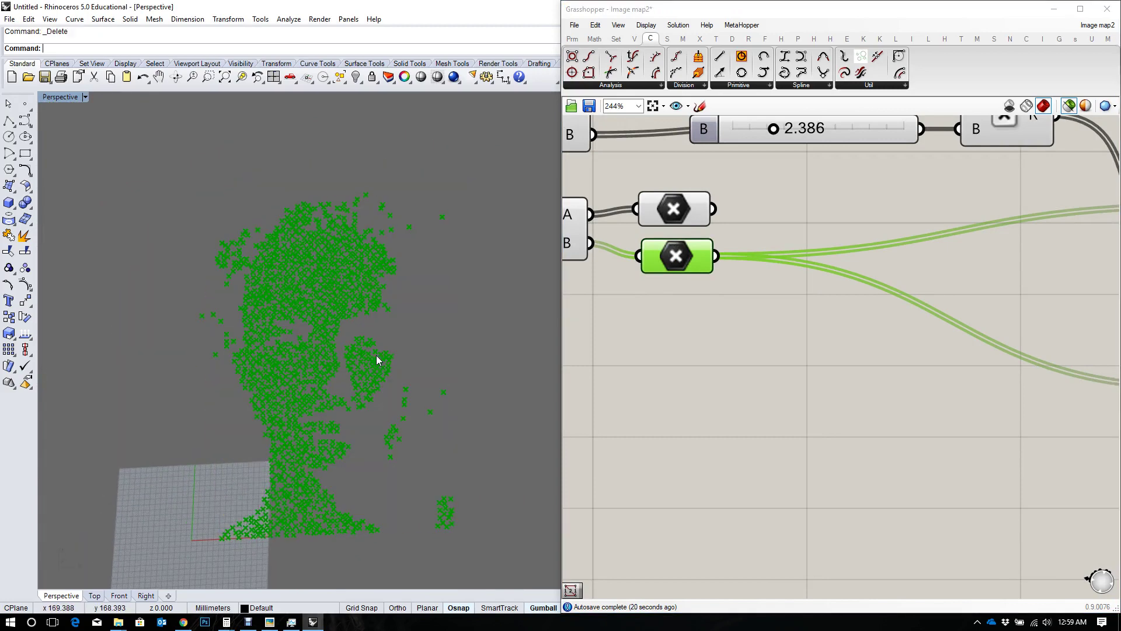
Select the Delaunay Mesh component and inspect its preview and M output.
{"action": "right_click_drag", "start_coordinate": [654, 381], "coordinate": [556, 390]}
{"action": "right_click", "coordinate": [1053, 367]}
{"action": "scroll", "coordinate": [881, 328], "scroll_direction": "down", "scroll_amount": 4}
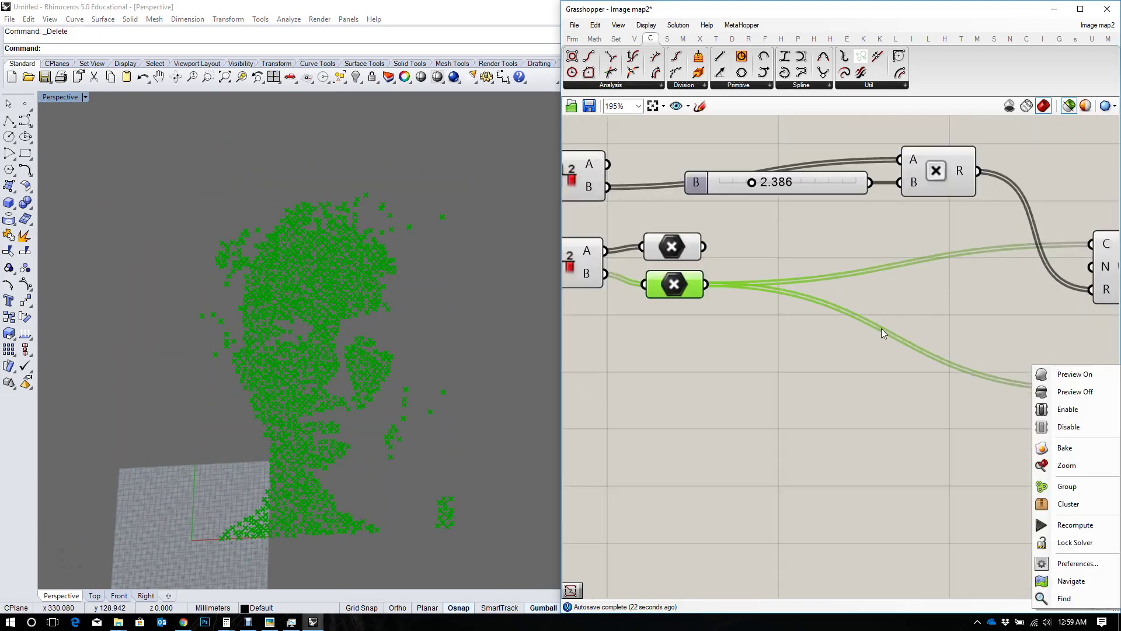
{"action": "right_click_drag", "start_coordinate": [917, 336], "coordinate": [875, 336]}
{"action": "right_click_drag", "start_coordinate": [964, 359], "coordinate": [885, 348]}
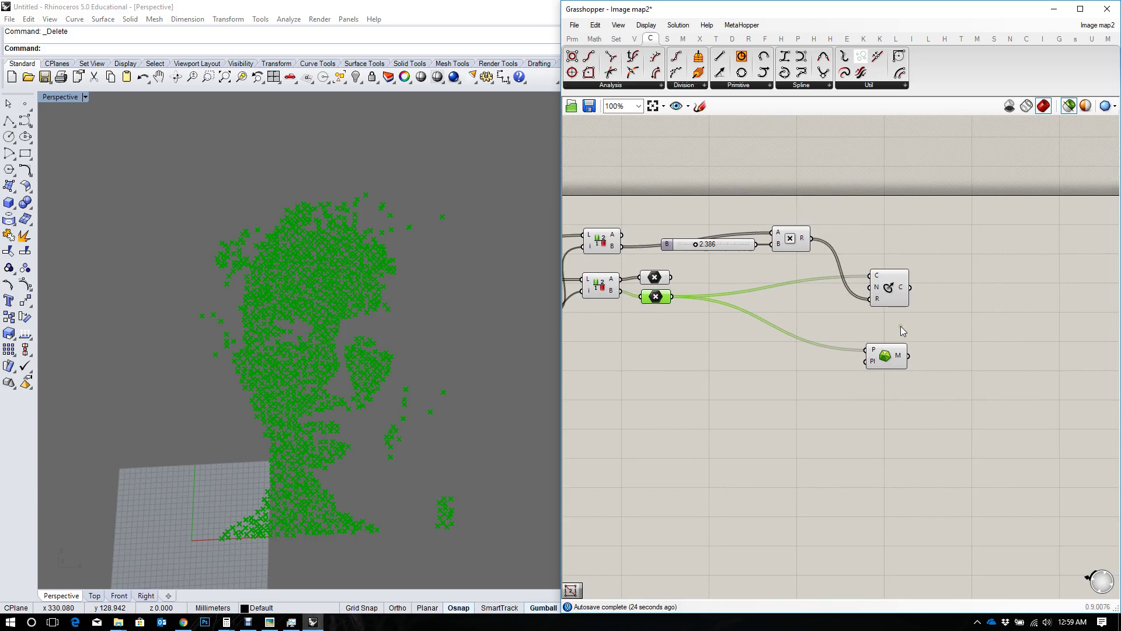
{"action": "scroll", "coordinate": [904, 328], "scroll_direction": "up", "scroll_amount": 1}
{"action": "scroll", "coordinate": [914, 340], "scroll_direction": "up", "scroll_amount": 1}
{"action": "left_click", "coordinate": [859, 388]}
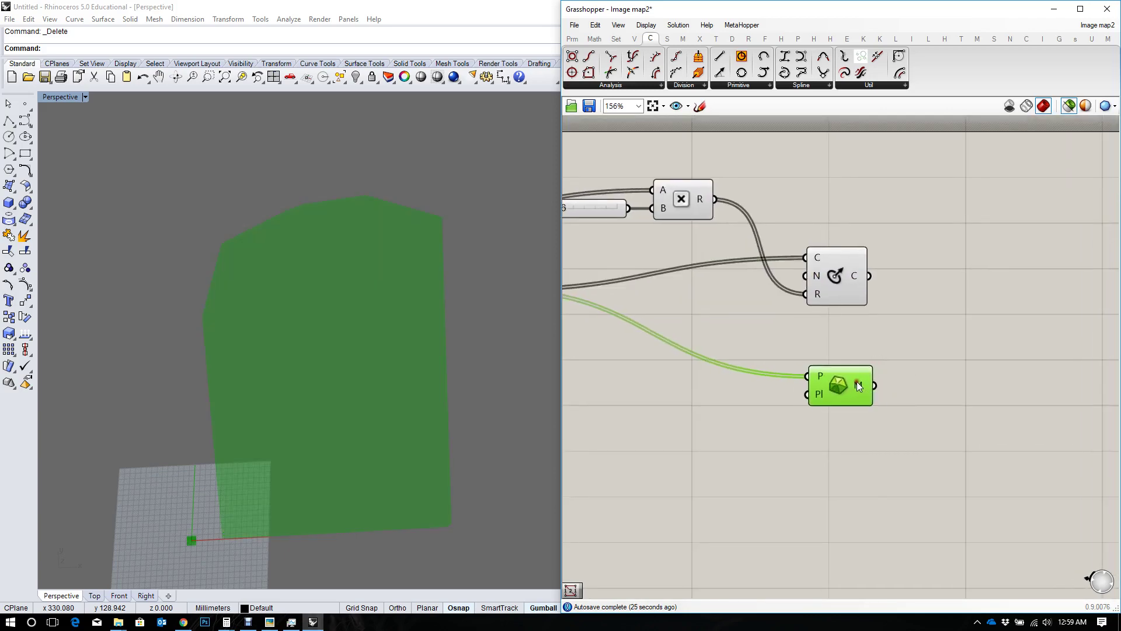
{"action": "mouse_move", "coordinate": [859, 390]}
Add a Face Boundaries component, feed it the Delaunay Mesh's M output and inspect the resulting triangles in the viewport.
{"action": "left_click", "coordinate": [978, 391]}
{"action": "double_click", "coordinate": [978, 391]}
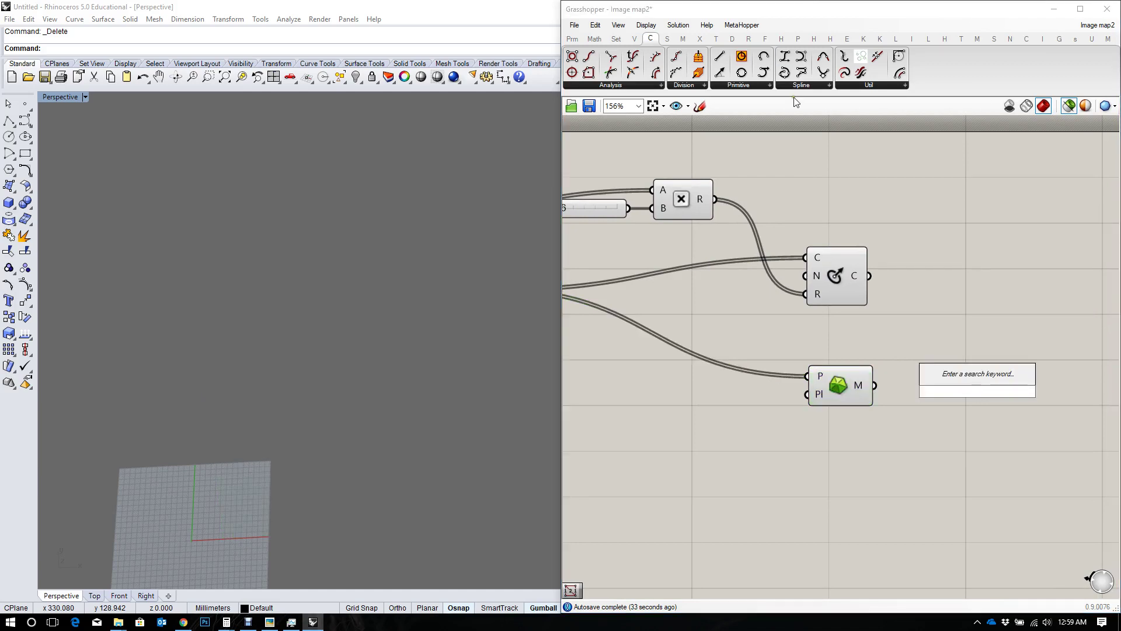
{"action": "left_click", "coordinate": [684, 39]}
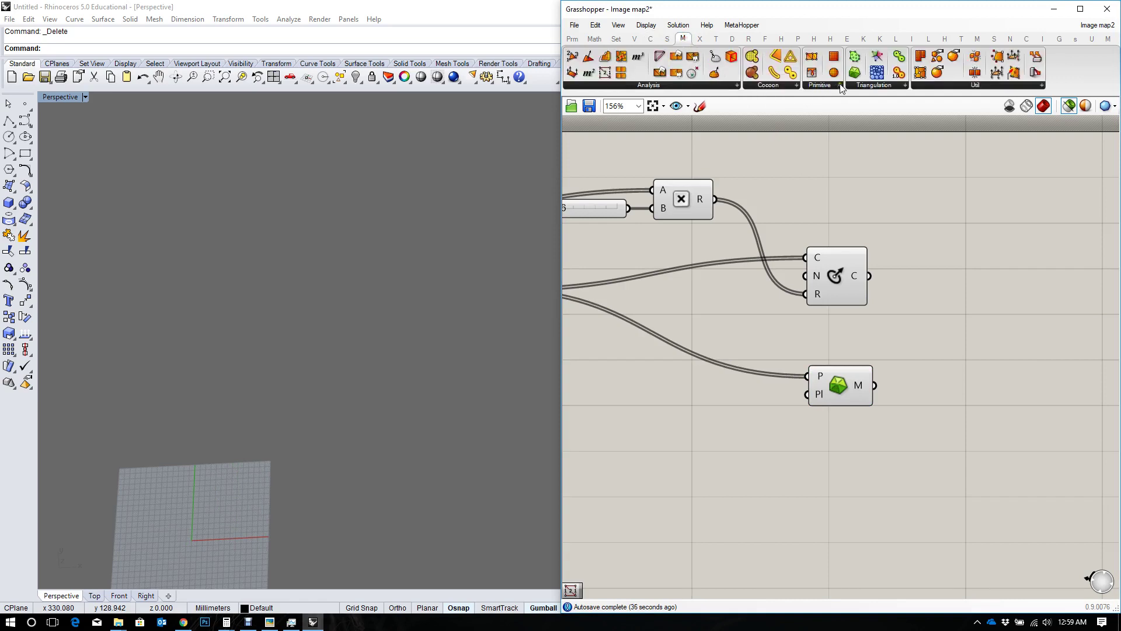
{"action": "left_click", "coordinate": [841, 86]}
{"action": "left_click", "coordinate": [723, 85]}
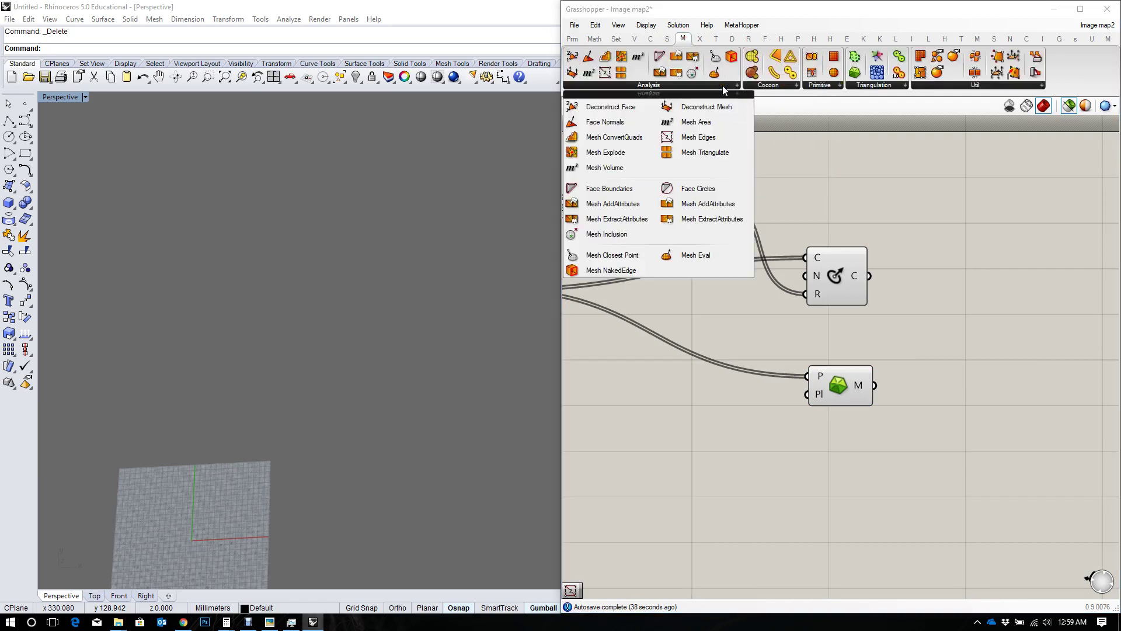
{"action": "left_click_drag", "start_coordinate": [631, 188], "coordinate": [933, 396]}
{"action": "left_click", "coordinate": [636, 86]}
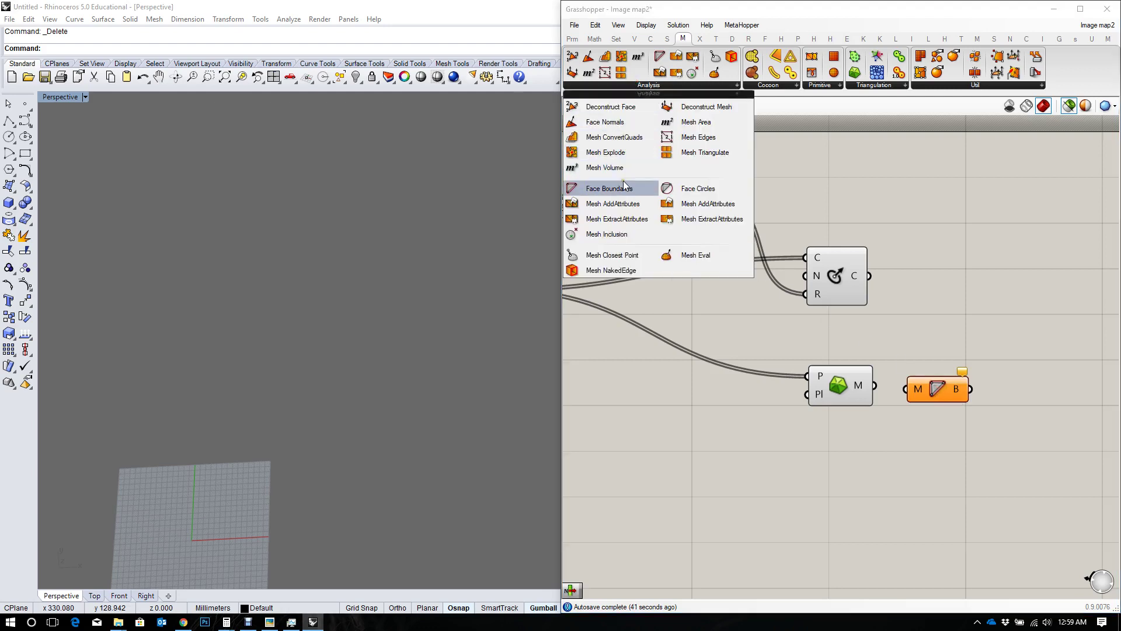
{"action": "right_click_drag", "start_coordinate": [926, 305], "coordinate": [877, 302]}
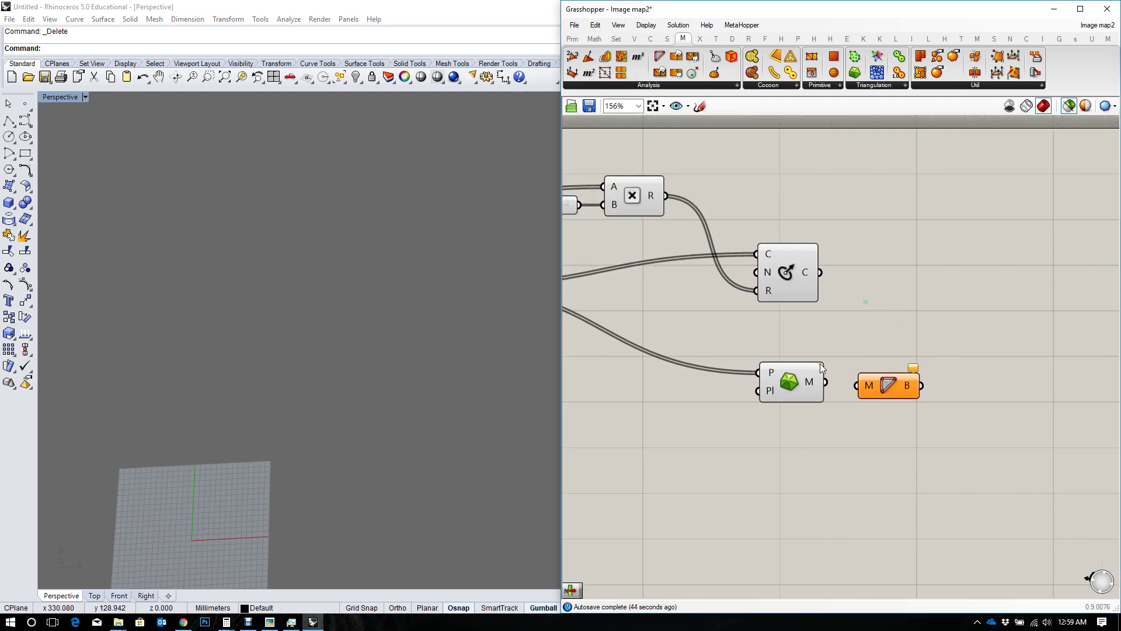
{"action": "left_click_drag", "start_coordinate": [823, 382], "coordinate": [895, 391]}
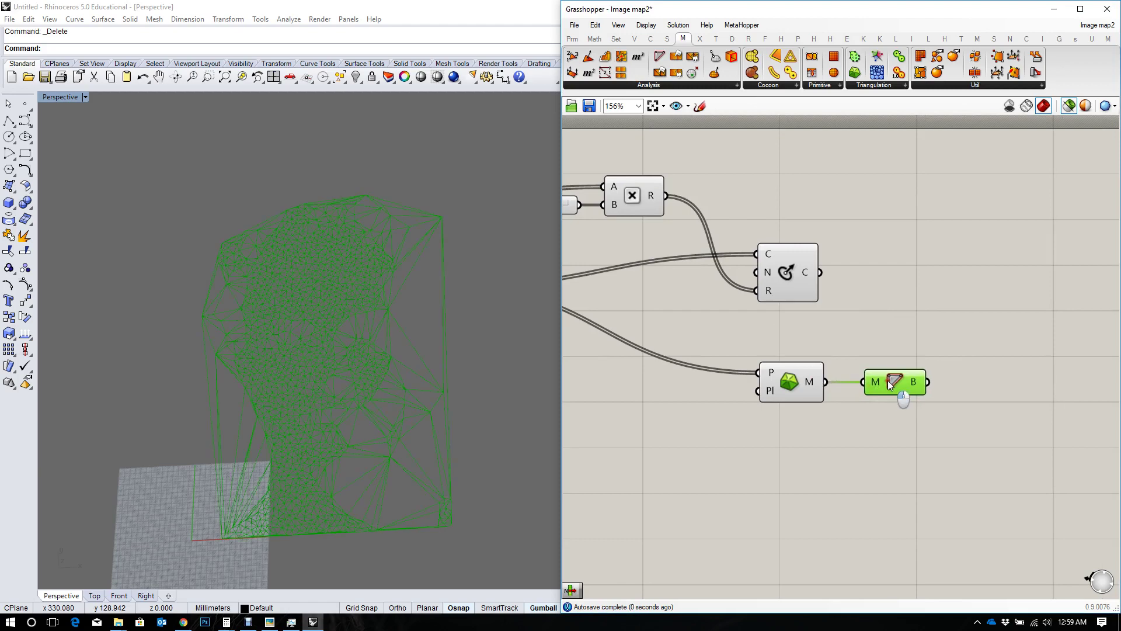
{"action": "scroll", "coordinate": [259, 253], "scroll_direction": "up", "scroll_amount": 5}
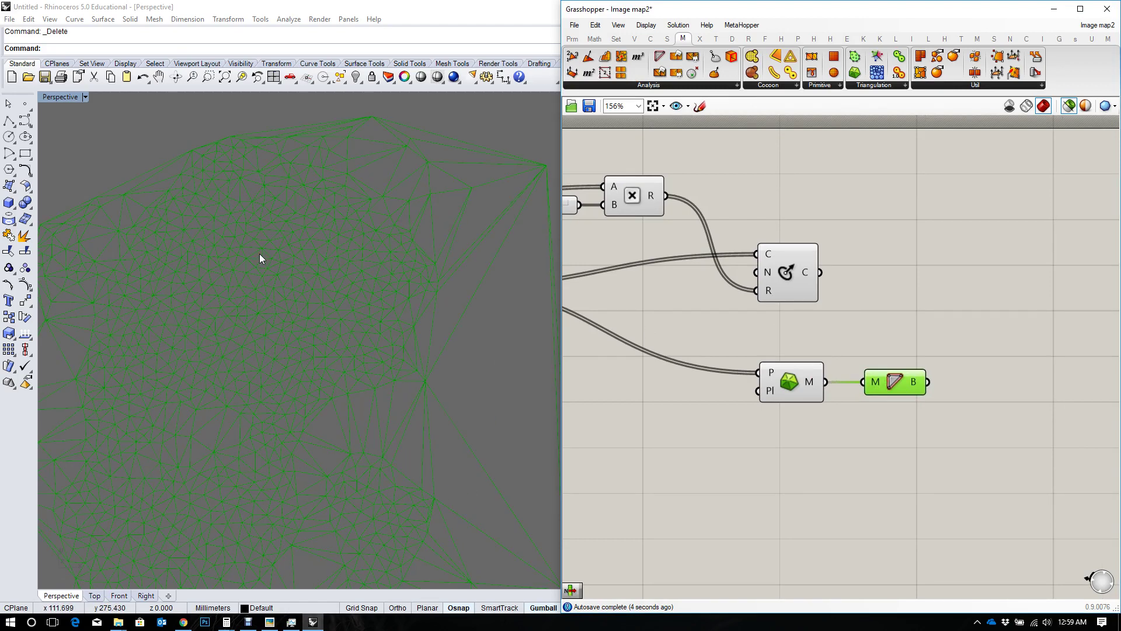
{"action": "scroll", "coordinate": [255, 231], "scroll_direction": "down", "scroll_amount": 8}
{"action": "scroll", "coordinate": [236, 312], "scroll_direction": "up", "scroll_amount": 2}
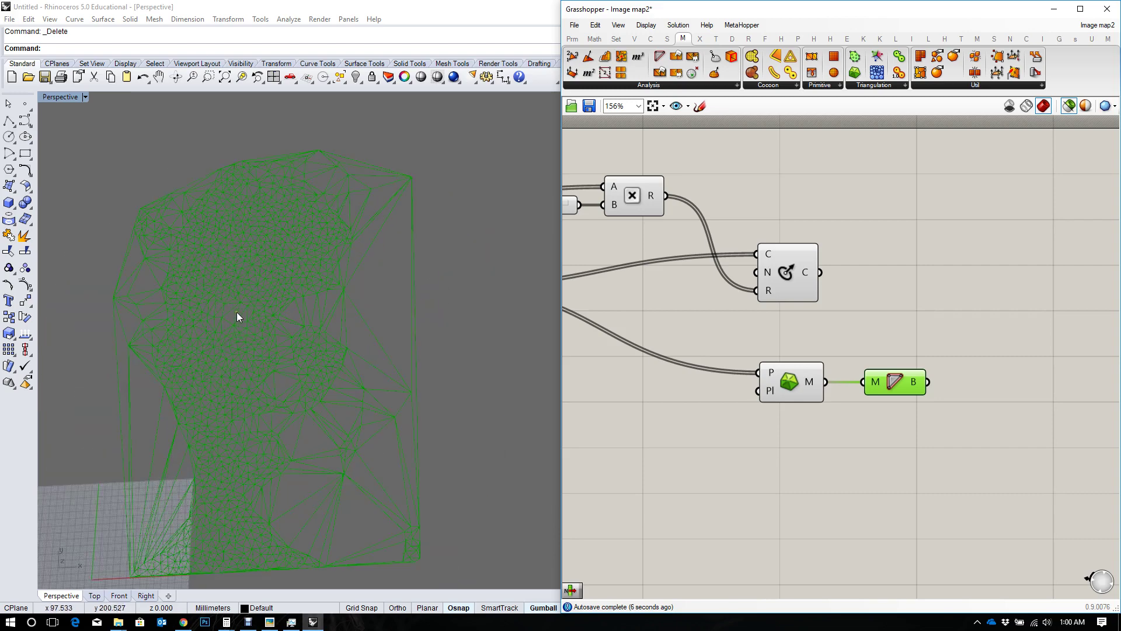
Add a Panel beside the Face Boundaries component and connect its B output to it.
{"action": "right_click_drag", "start_coordinate": [924, 400], "coordinate": [827, 400]}
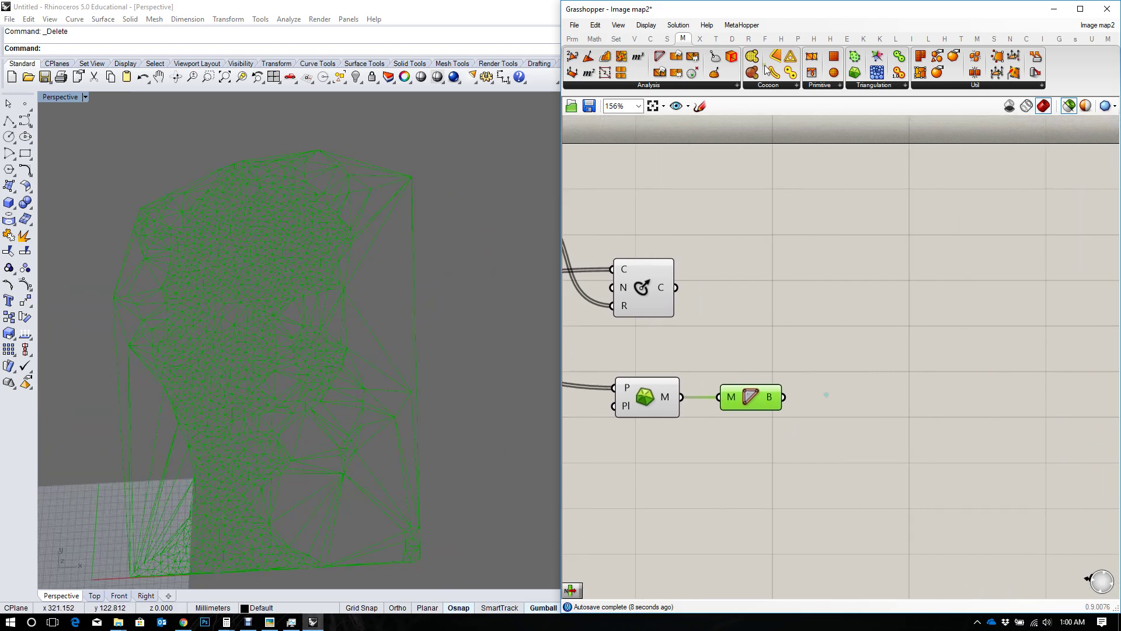
{"action": "left_click", "coordinate": [572, 38]}
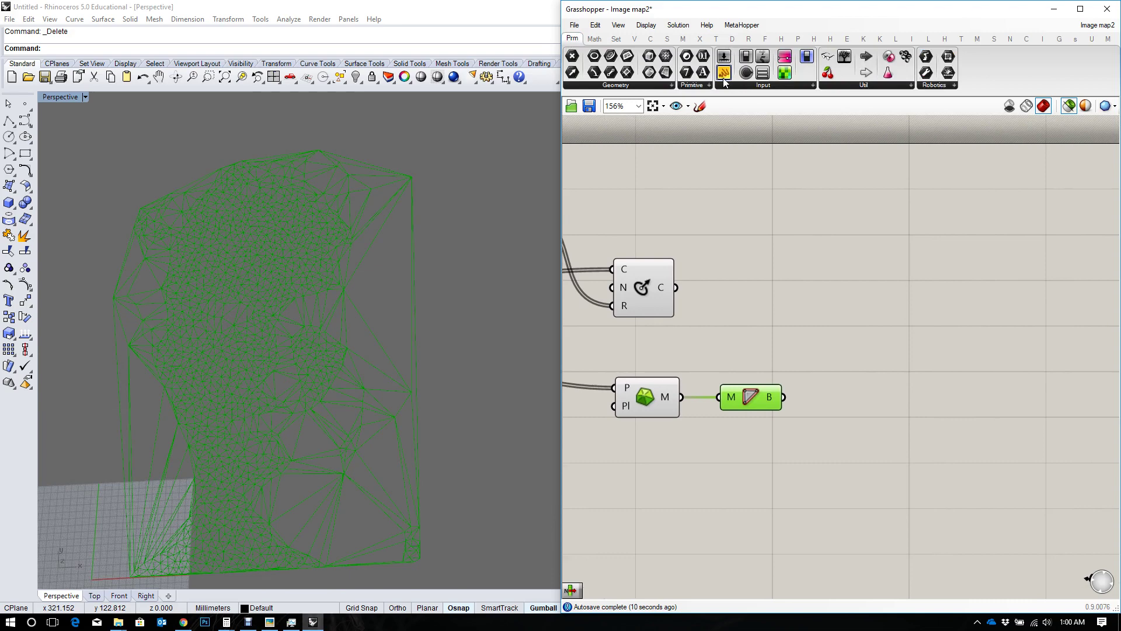
{"action": "left_click_drag", "start_coordinate": [724, 72], "coordinate": [860, 405]}
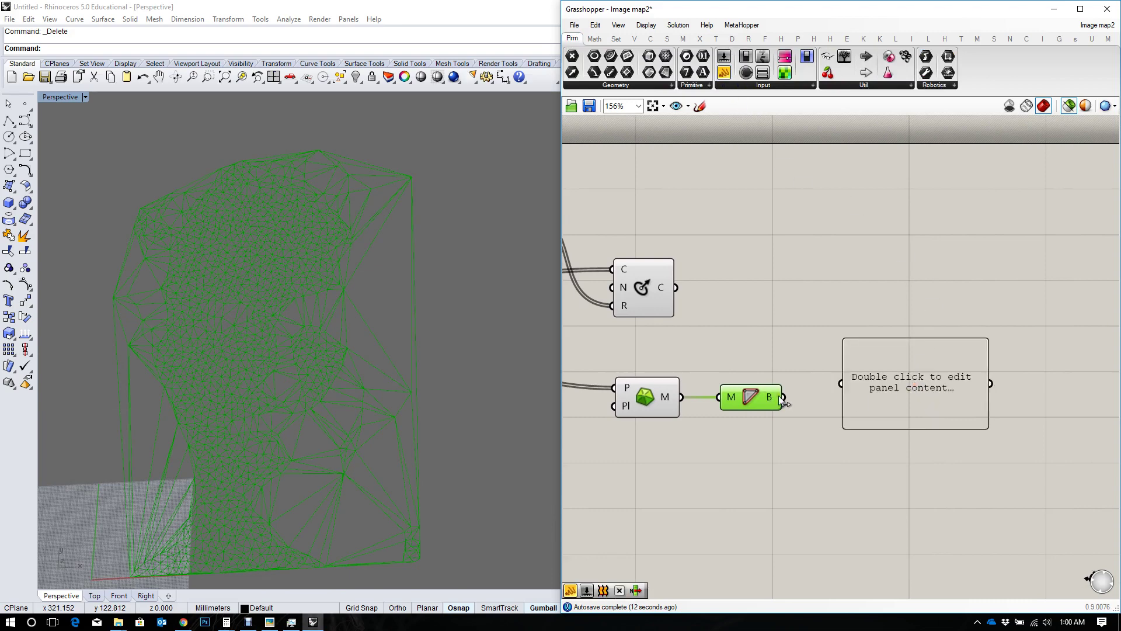
{"action": "left_click_drag", "start_coordinate": [783, 398], "coordinate": [928, 552]}
{"action": "left_click_drag", "start_coordinate": [944, 419], "coordinate": [1028, 477]}
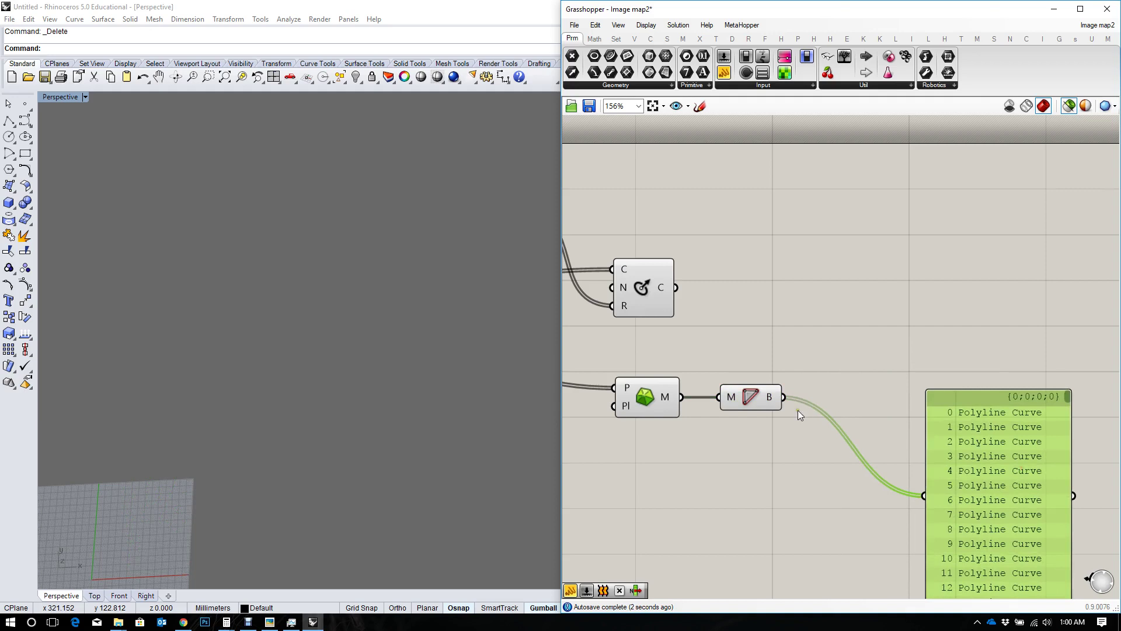
Try Simplify on the Face Boundaries B output, check the panel's path structure, and turn Simplify off again.
{"action": "right_click", "coordinate": [759, 397]}
{"action": "key", "text": "Escape"}
{"action": "right_click", "coordinate": [769, 394]}
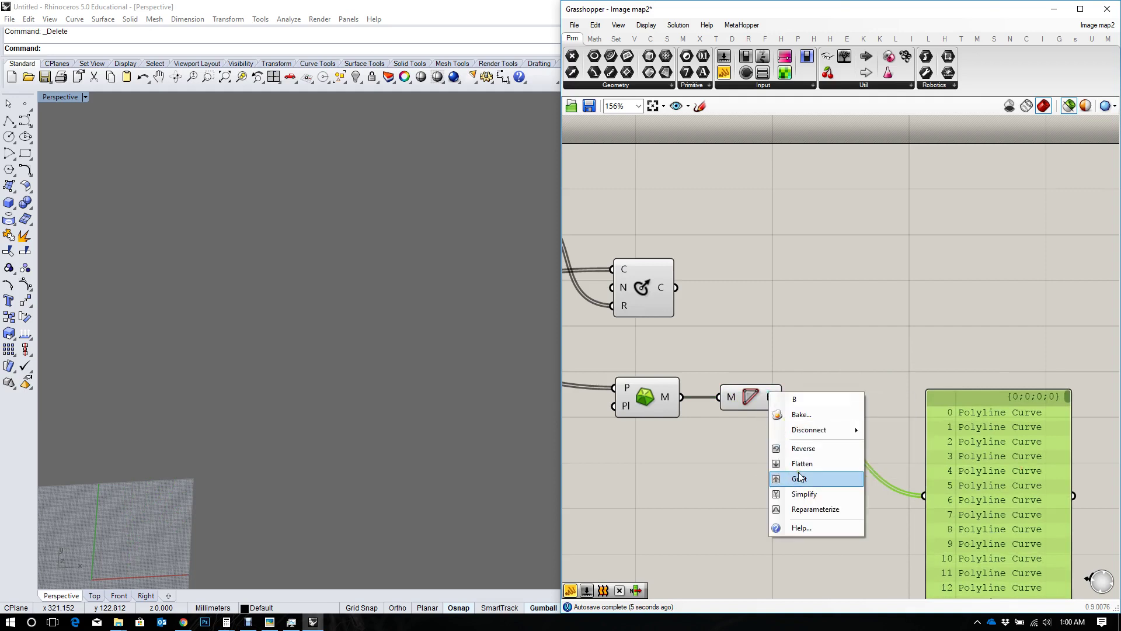
{"action": "left_click", "coordinate": [800, 479]}
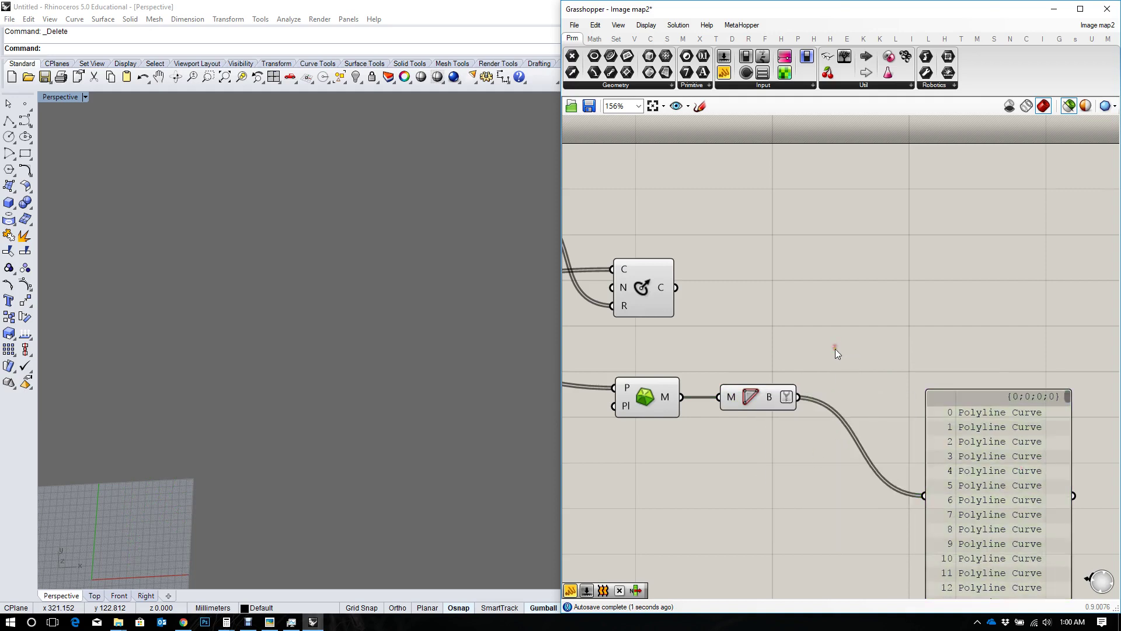
{"action": "right_click_drag", "start_coordinate": [969, 468], "coordinate": [916, 353]}
{"action": "left_click_drag", "start_coordinate": [1014, 281], "coordinate": [1015, 255]}
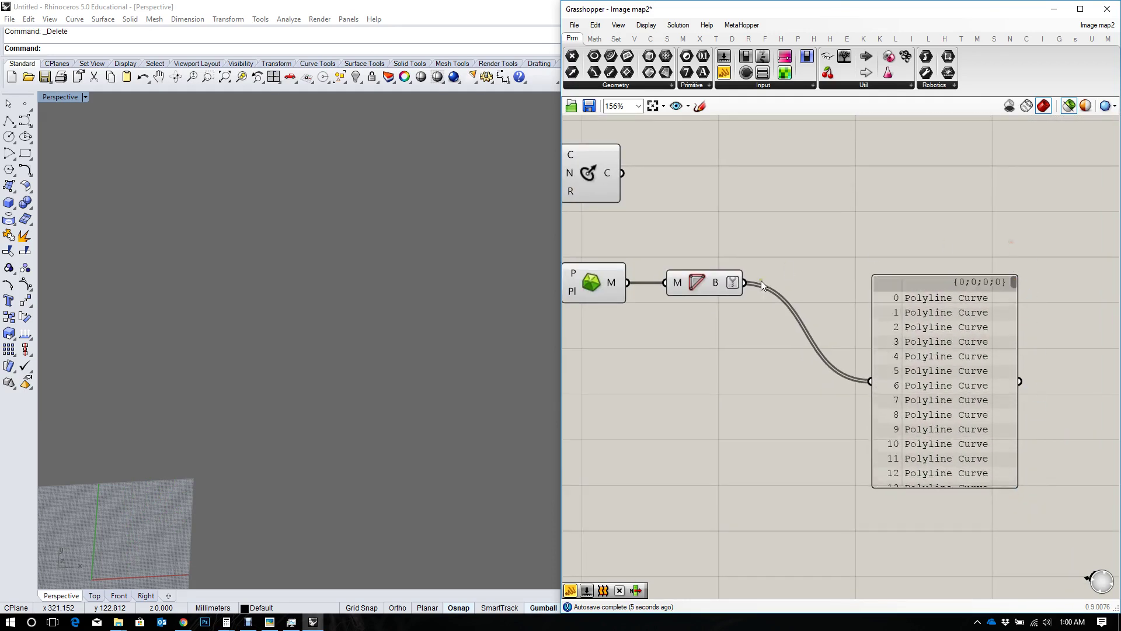
{"action": "right_click", "coordinate": [733, 285]}
{"action": "left_click", "coordinate": [753, 370]}
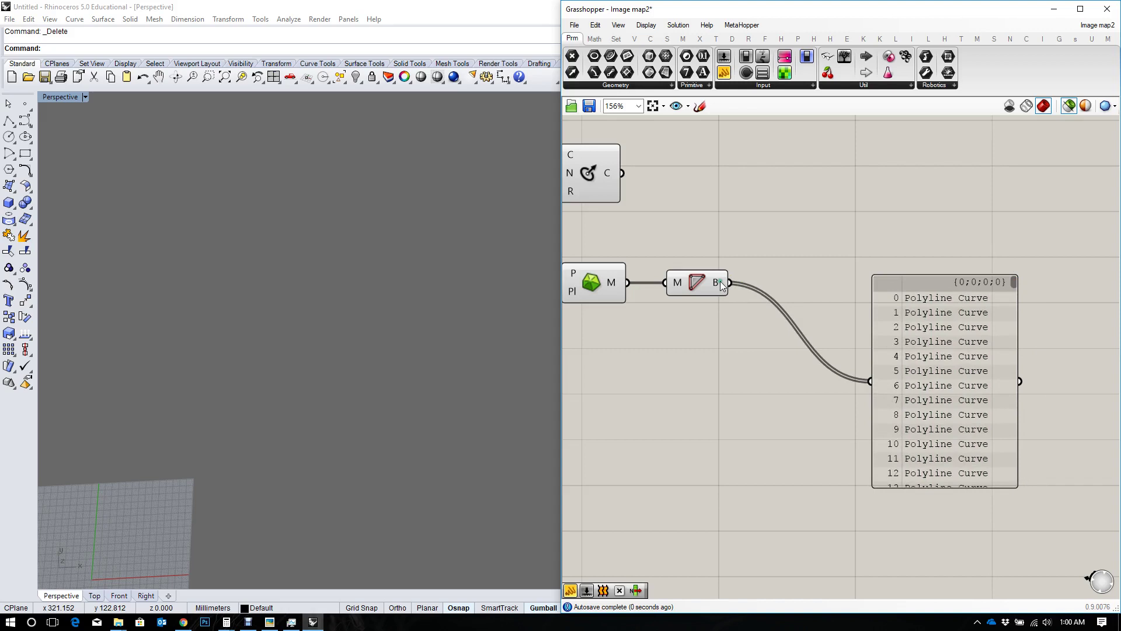
Flatten the Face Boundaries B output and move the panel farther away to make room for another component.
{"action": "right_click", "coordinate": [720, 282]}
{"action": "left_click", "coordinate": [754, 356]}
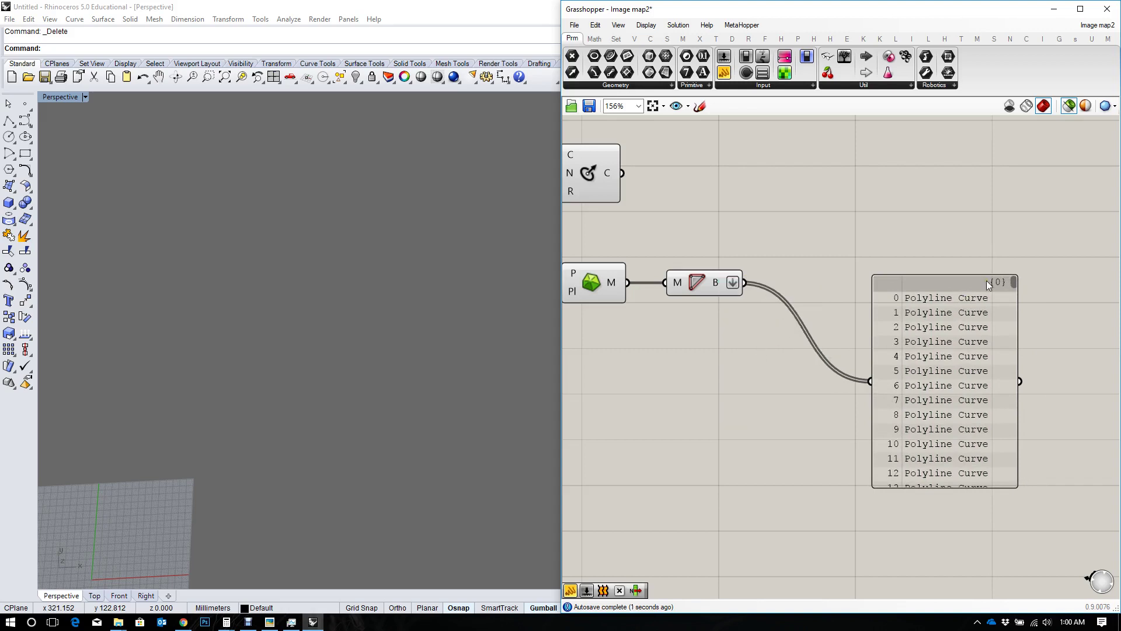
{"action": "right_click_drag", "start_coordinate": [846, 257], "coordinate": [869, 294]}
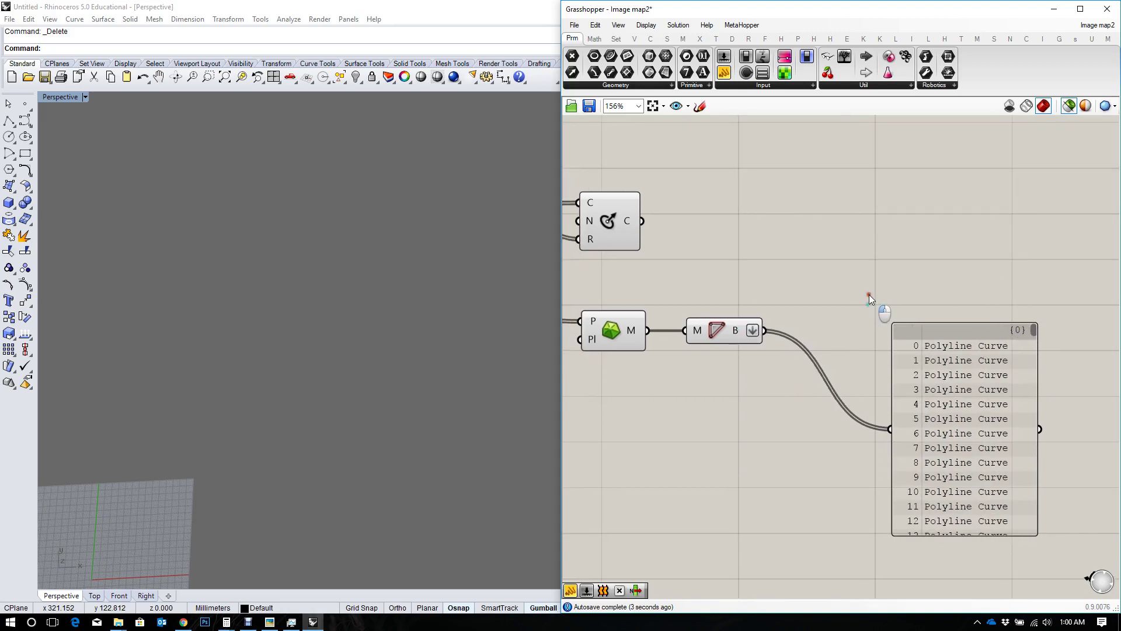
{"action": "left_click_drag", "start_coordinate": [944, 364], "coordinate": [989, 382]}
Add an Explode component, connect the Face Boundaries output to its C input, and feed its S output to the panel.
{"action": "double_click", "coordinate": [881, 289]}
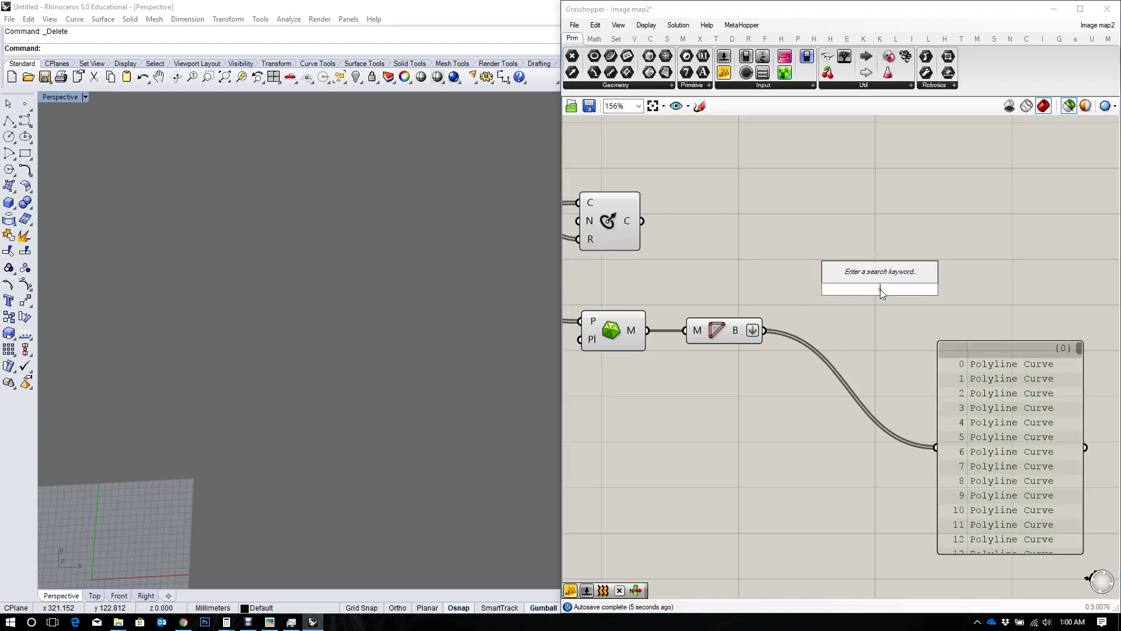
{"action": "type", "text": "expl"}
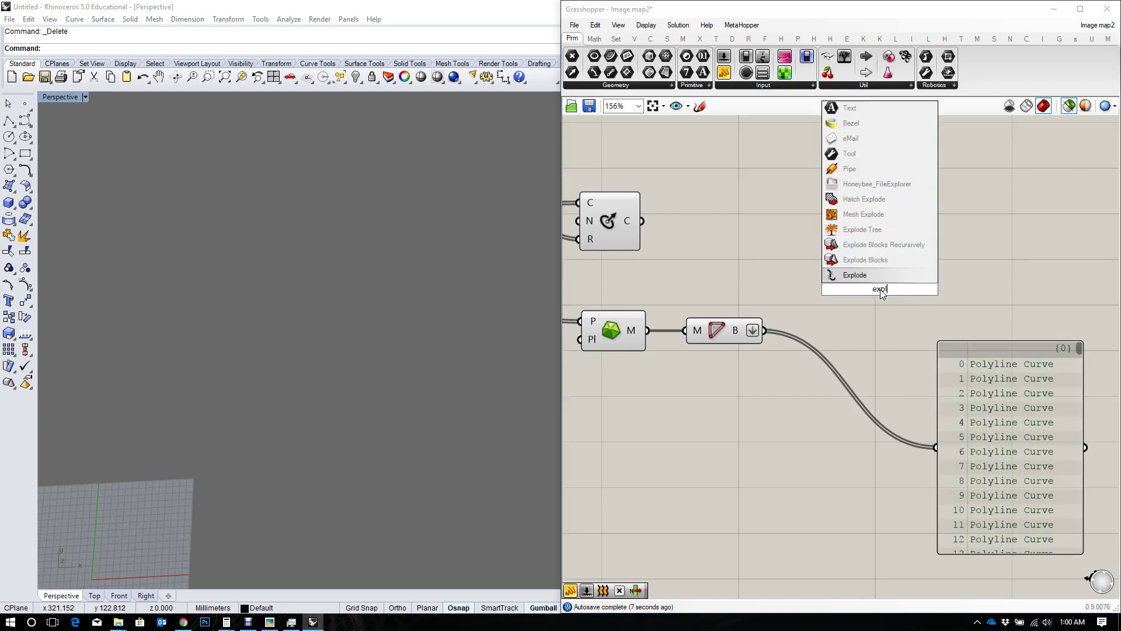
{"action": "key", "text": "Return"}
{"action": "left_click_drag", "start_coordinate": [764, 331], "coordinate": [936, 447]}
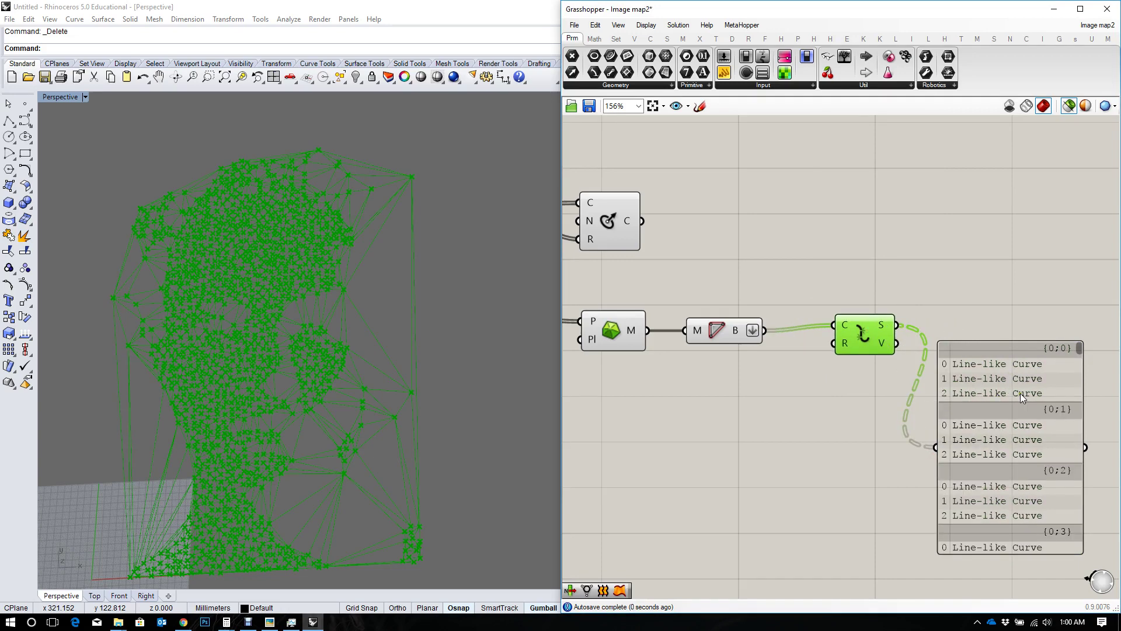
Move the Explode component closer to Face Boundaries and shift the panel away to free up space between them.
{"action": "scroll", "coordinate": [286, 198], "scroll_direction": "up", "scroll_amount": 6}
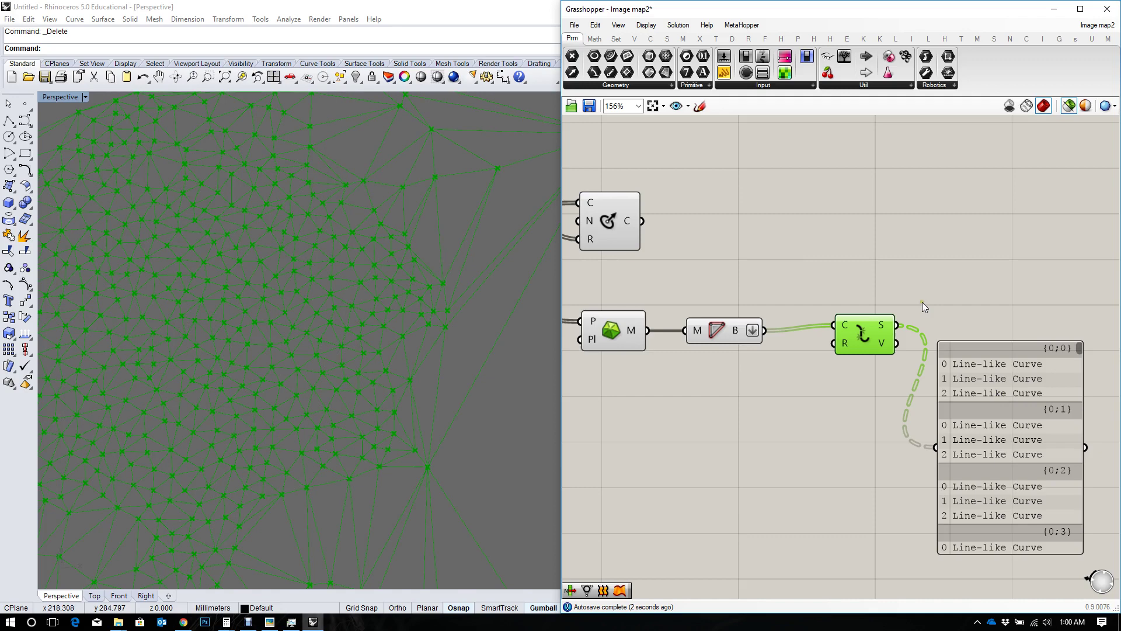
{"action": "left_click_drag", "start_coordinate": [870, 352], "coordinate": [843, 346]}
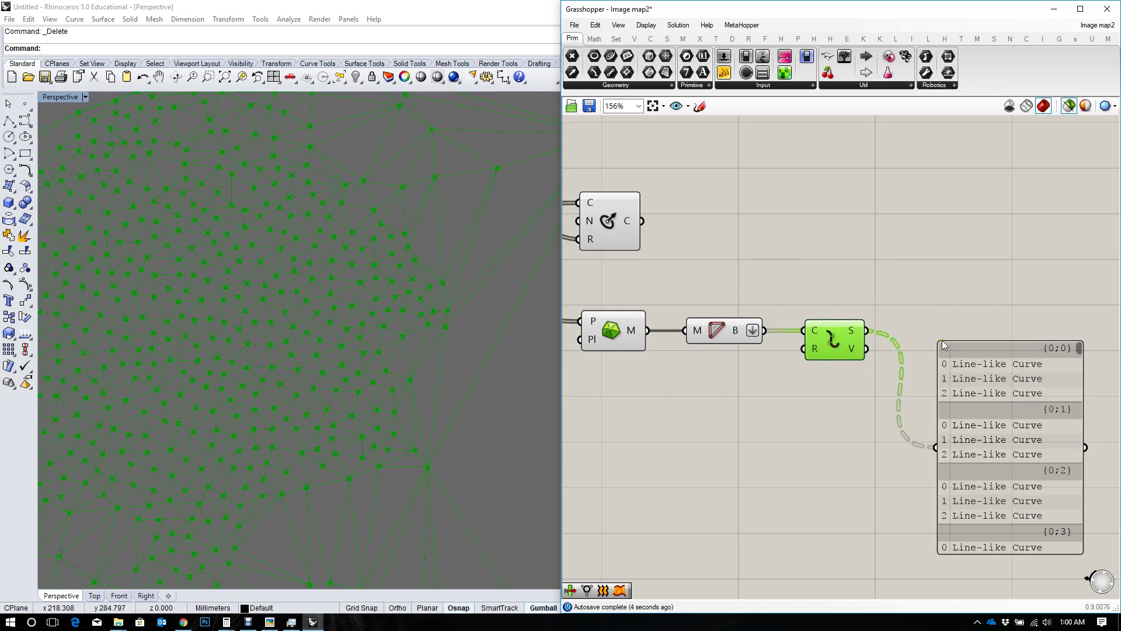
{"action": "left_click_drag", "start_coordinate": [941, 345], "coordinate": [983, 381]}
{"action": "left_click", "coordinate": [959, 301]}
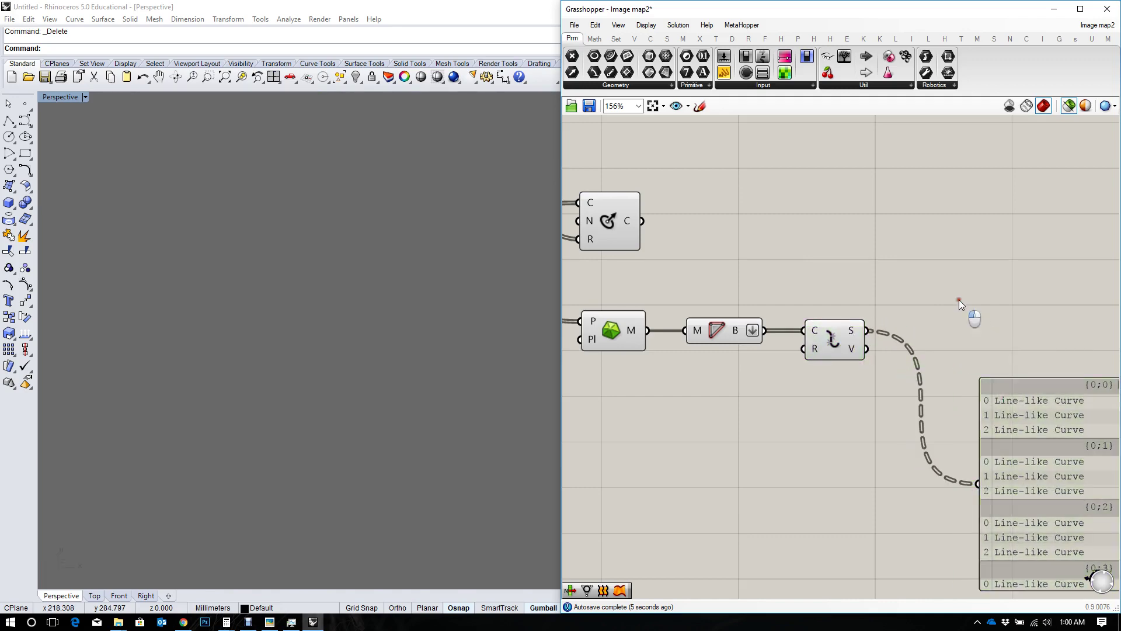
{"action": "double_click", "coordinate": [929, 312]}
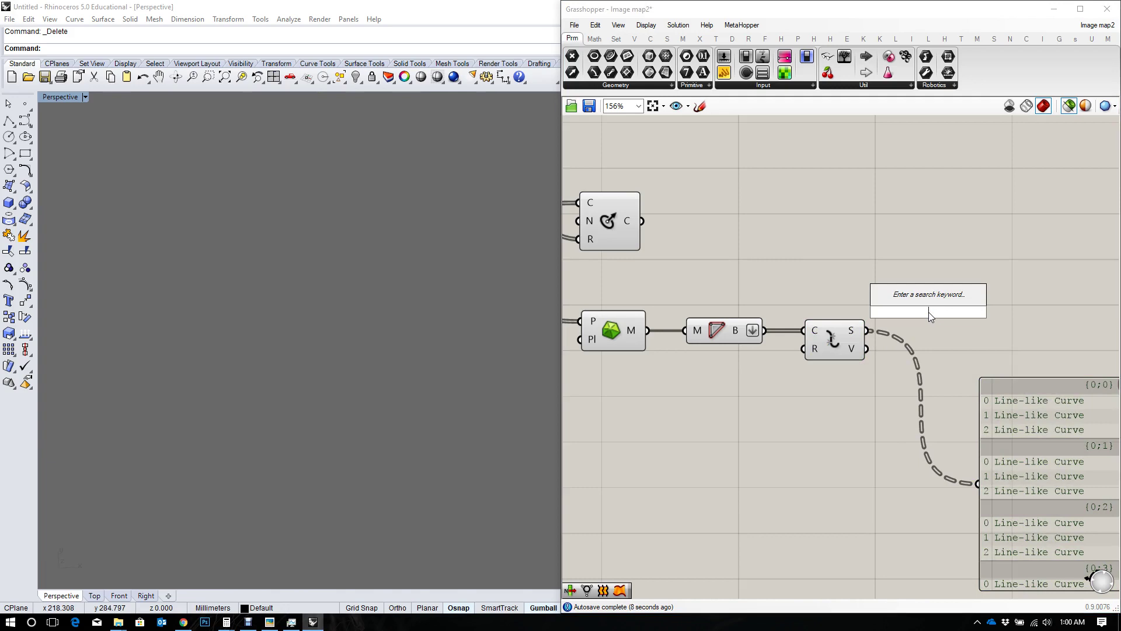
{"action": "type", "text": "e"}
{"action": "type", "text": "end"}
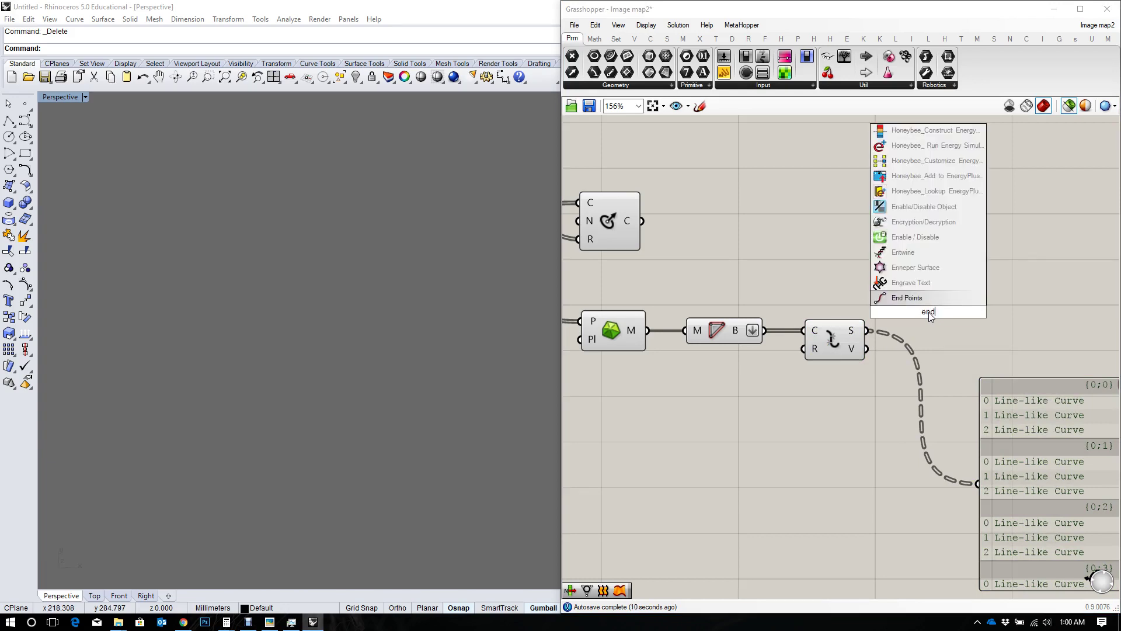
Move the panel farther from the Explode component and select Explode to preview its segments.
{"action": "right_click_drag", "start_coordinate": [950, 359], "coordinate": [883, 351]}
{"action": "left_click_drag", "start_coordinate": [1003, 408], "coordinate": [1078, 402]}
{"action": "left_click", "coordinate": [763, 339]}
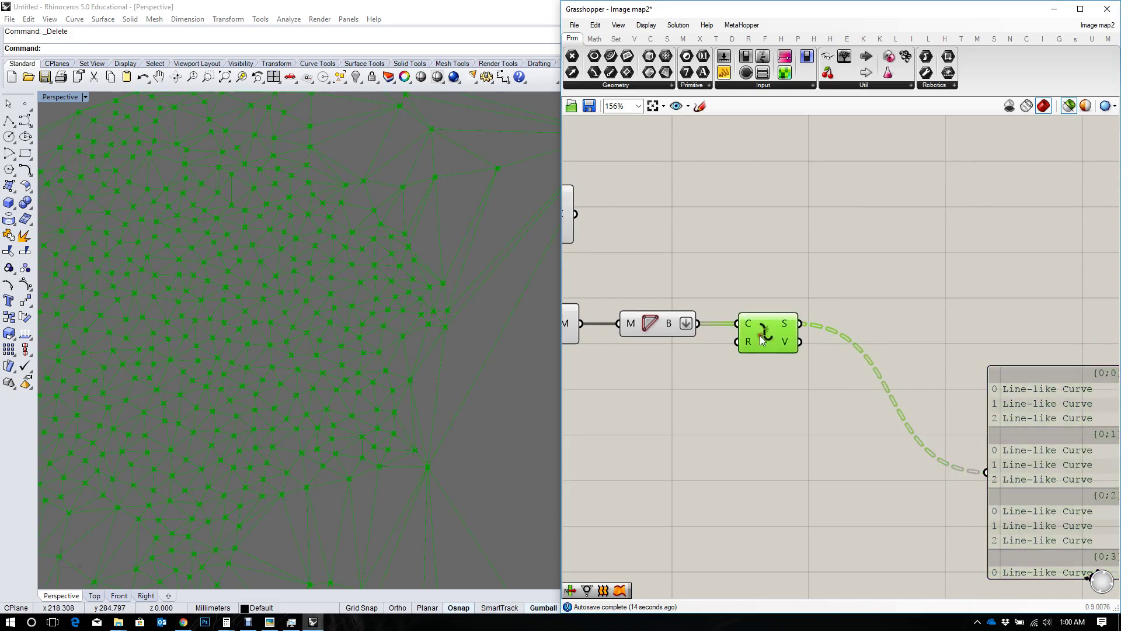
{"action": "double_click", "coordinate": [866, 335]}
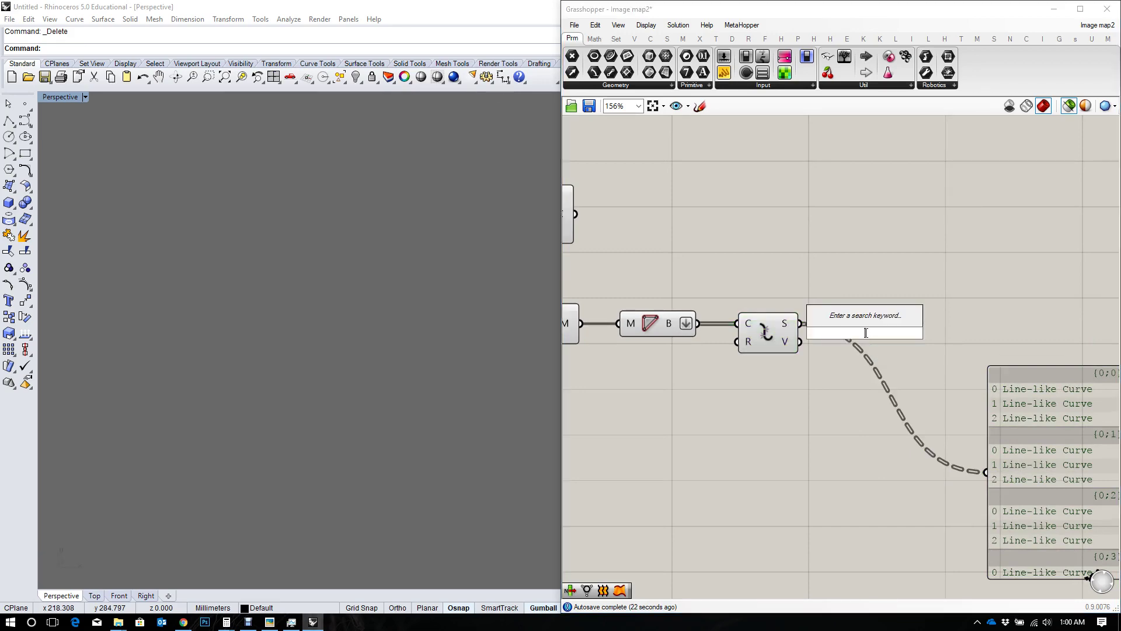
{"action": "type", "text": "eva"}
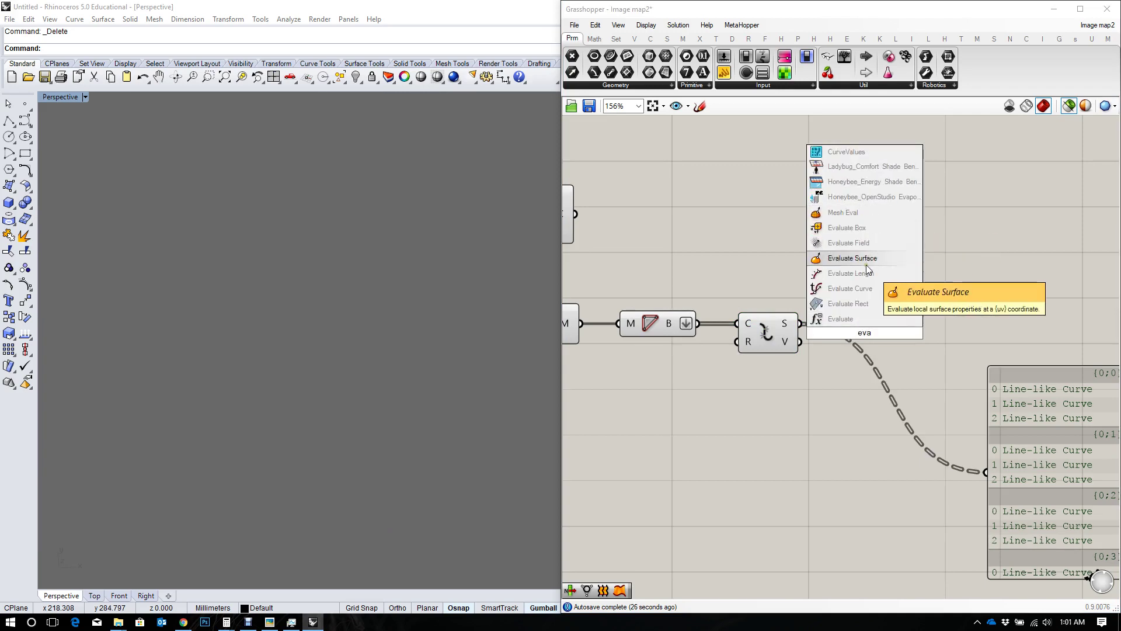
{"action": "left_click", "coordinate": [849, 288]}
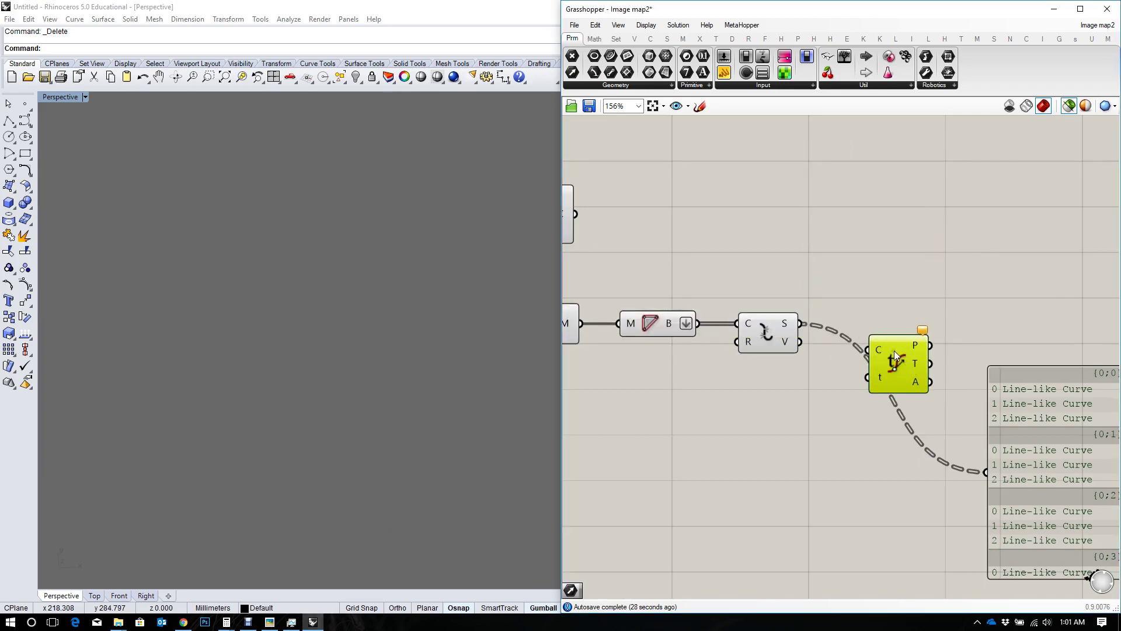
{"action": "key", "text": "Delete"}
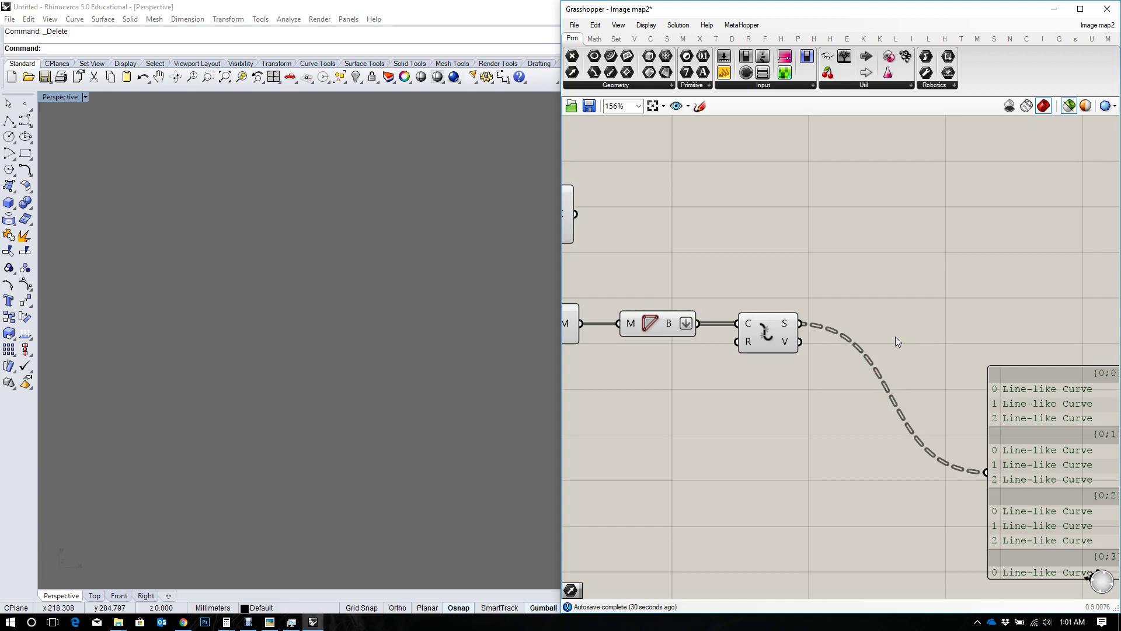
Add an Evaluate Length component and connect the Explode S output to its C input.
{"action": "double_click", "coordinate": [897, 342]}
{"action": "type", "text": "ev"}
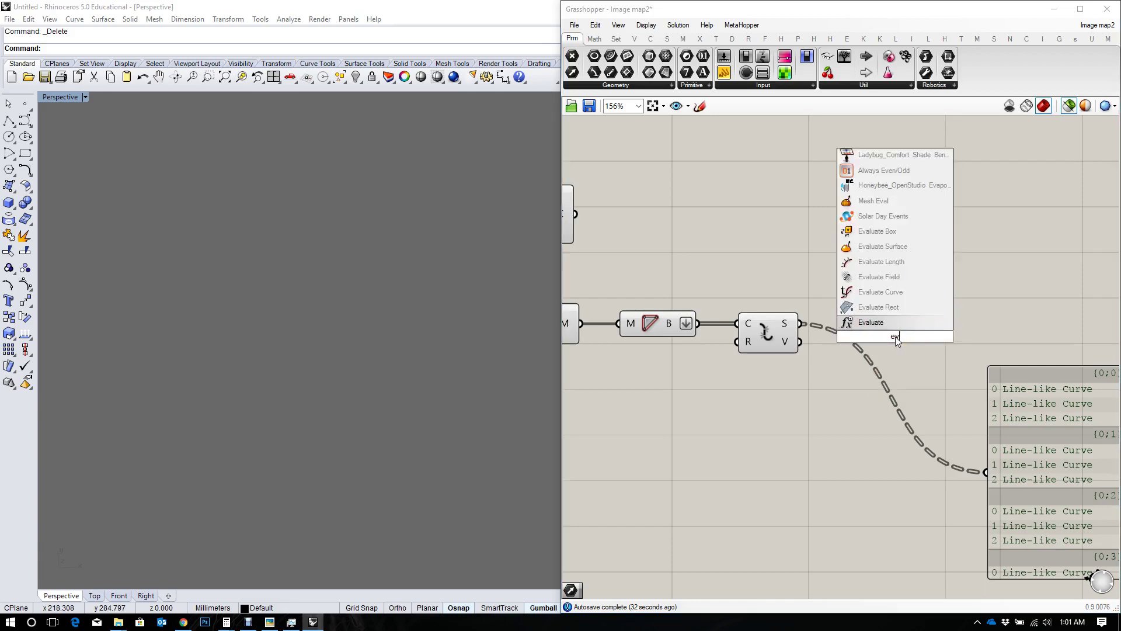
{"action": "type", "text": "al"}
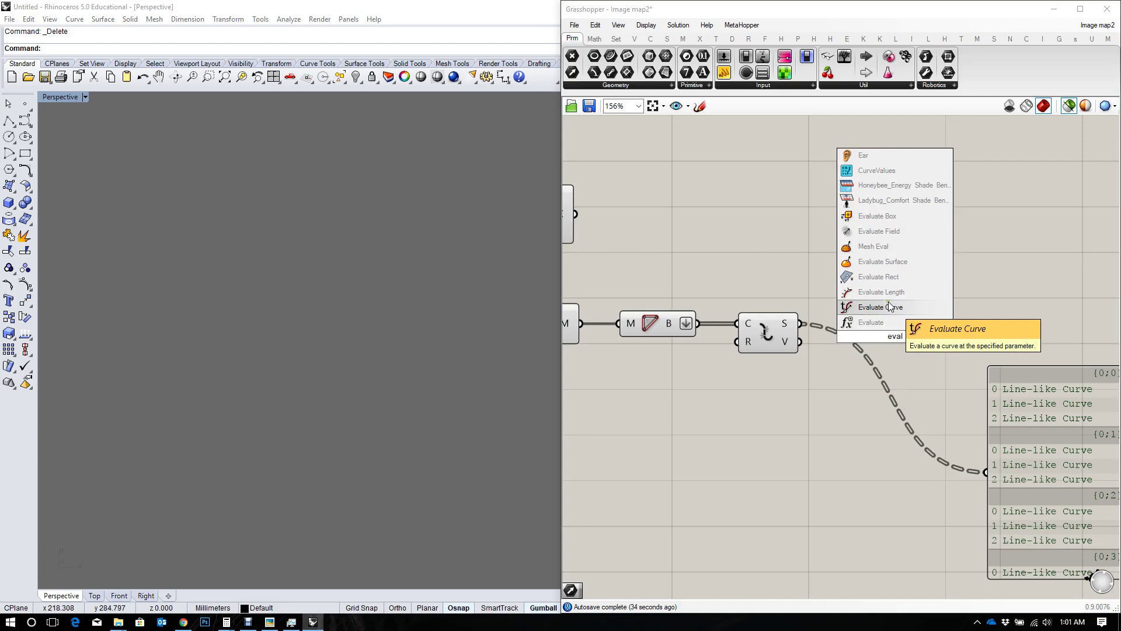
{"action": "left_click", "coordinate": [890, 308]}
{"action": "left_click_drag", "start_coordinate": [802, 325], "coordinate": [889, 398]}
Add a number slider set to 0.5 and connect it to the Evaluate Length L input.
{"action": "double_click", "coordinate": [773, 392]}
{"action": "type", "text": "0"}
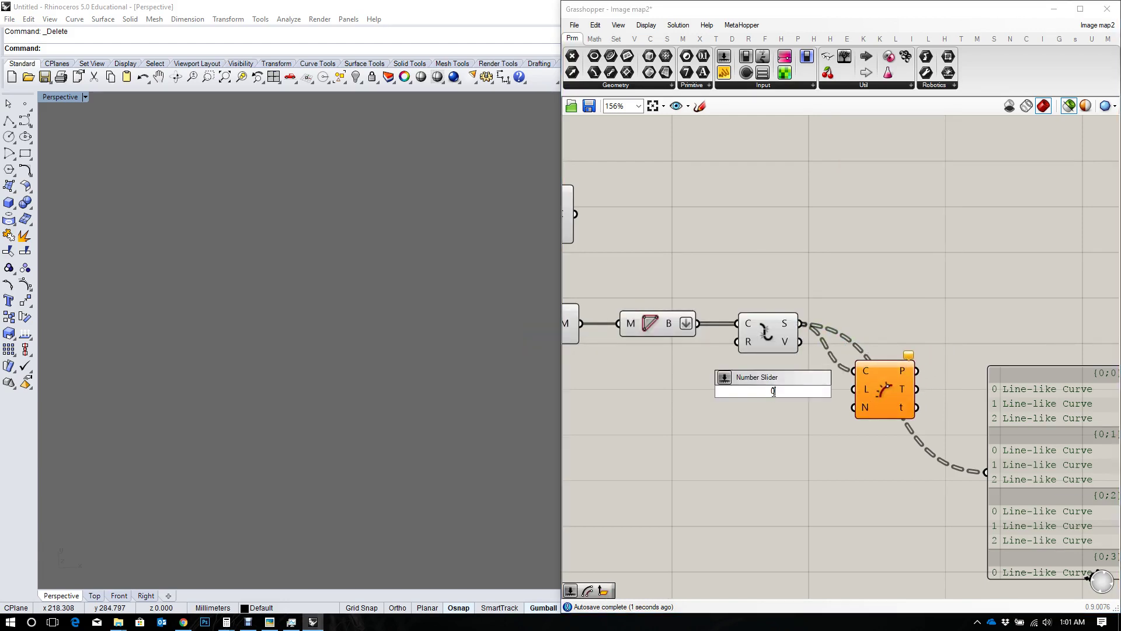
{"action": "type", "text": ".5"}
{"action": "key", "text": "Return"}
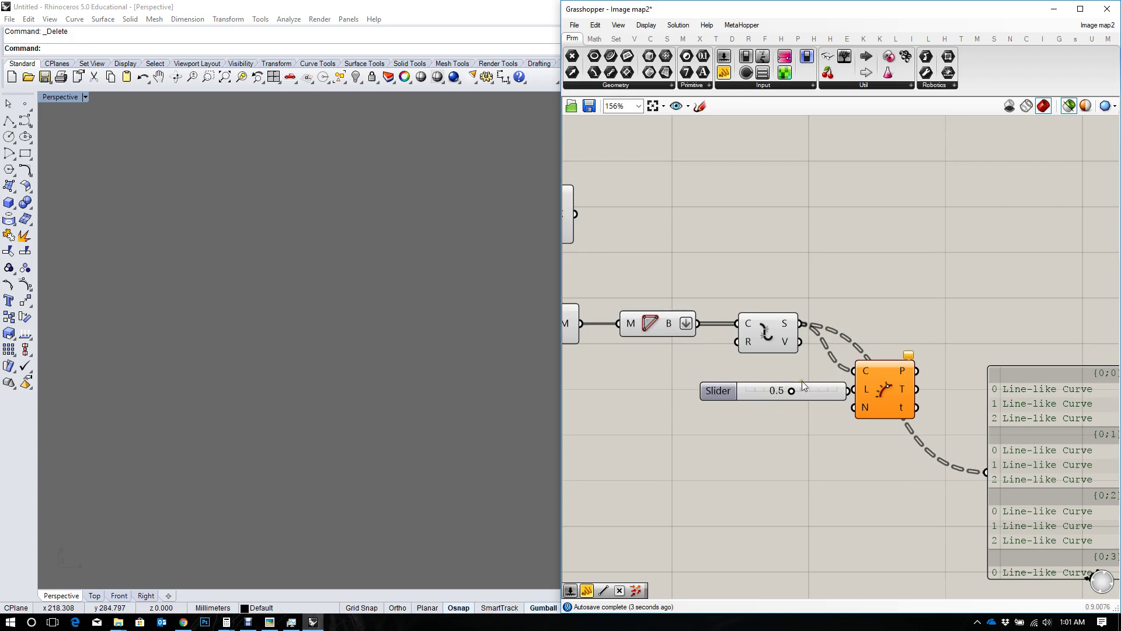
{"action": "left_click_drag", "start_coordinate": [804, 388], "coordinate": [855, 390]}
Examine the evaluated points in the Rhino viewport against the exploded segments and the face boundaries.
{"action": "left_click", "coordinate": [881, 392]}
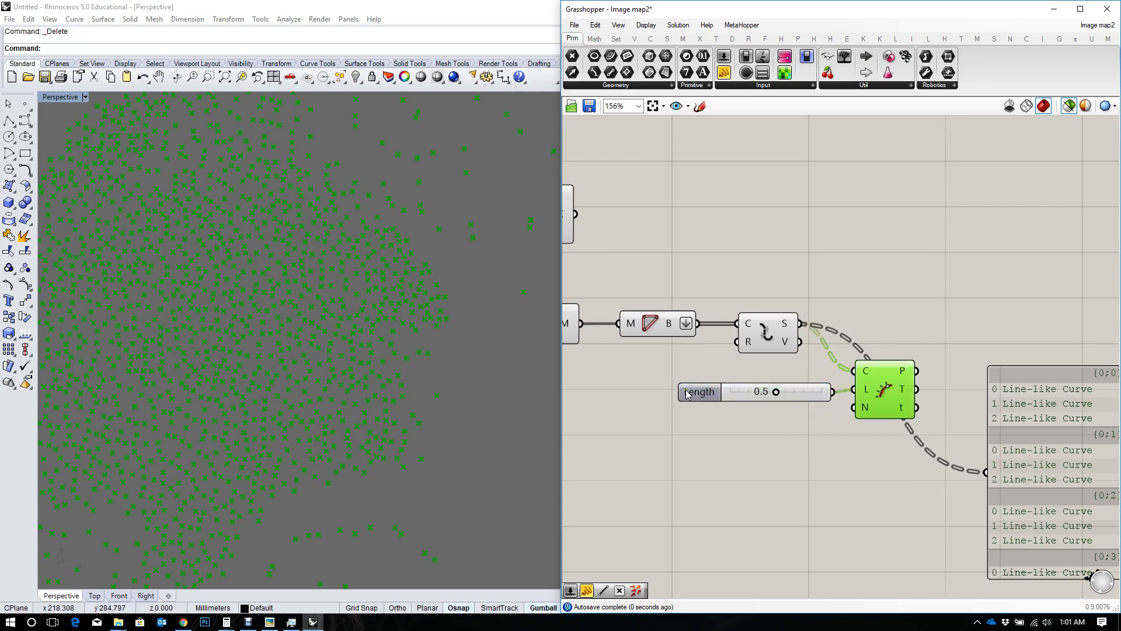
{"action": "left_click", "coordinate": [783, 342], "text": "shift"}
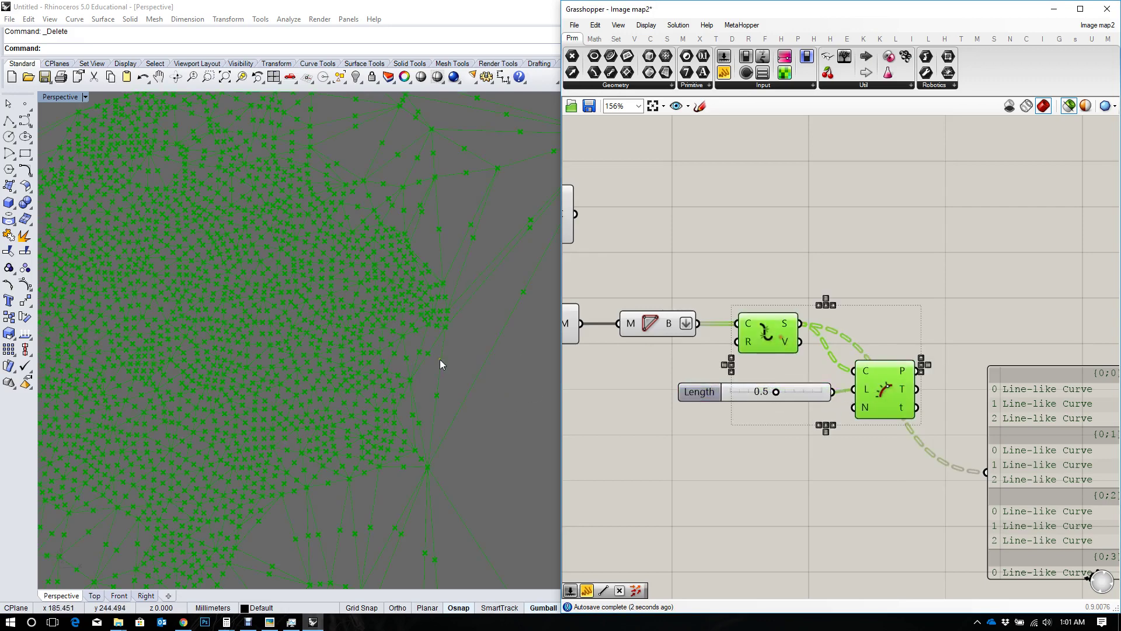
{"action": "scroll", "coordinate": [440, 359], "scroll_direction": "up", "scroll_amount": 6}
{"action": "left_click", "coordinate": [753, 344], "text": "ctrl"}
{"action": "left_click", "coordinate": [666, 326], "text": "shift"}
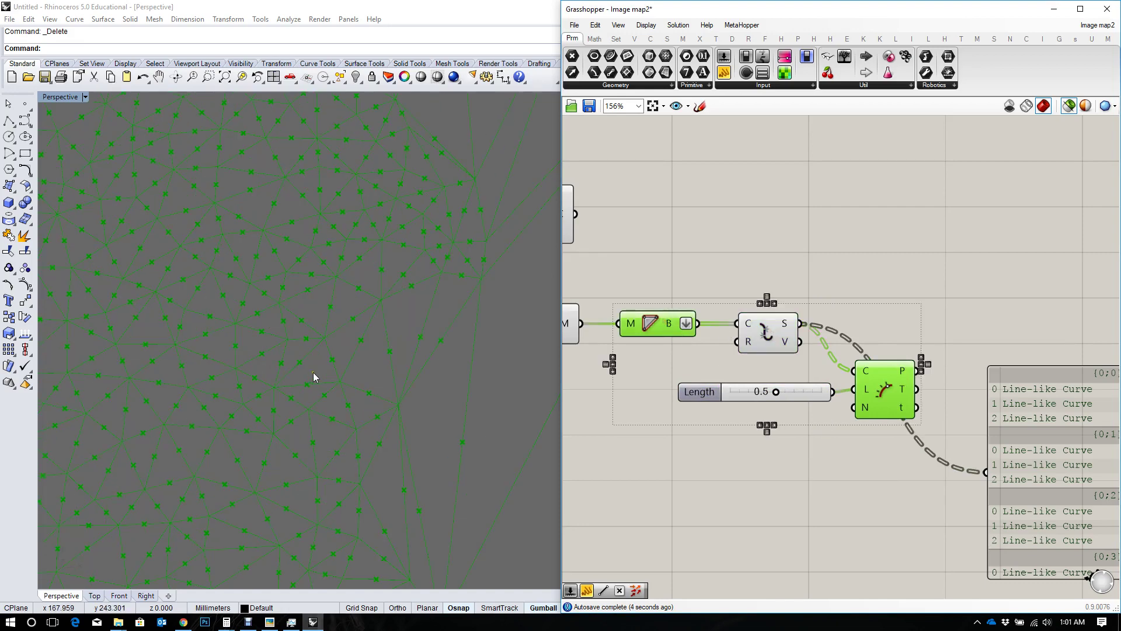
{"action": "scroll", "coordinate": [376, 326], "scroll_direction": "up", "scroll_amount": 5}
Move the panel farther away and connect the Evaluate Length P output to it in place of the Explode output.
{"action": "right_click_drag", "start_coordinate": [943, 388], "coordinate": [813, 391]}
{"action": "scroll", "coordinate": [869, 365], "scroll_direction": "down", "scroll_amount": 2}
{"action": "left_click_drag", "start_coordinate": [909, 410], "coordinate": [965, 425]}
{"action": "left_click", "coordinate": [780, 383]}
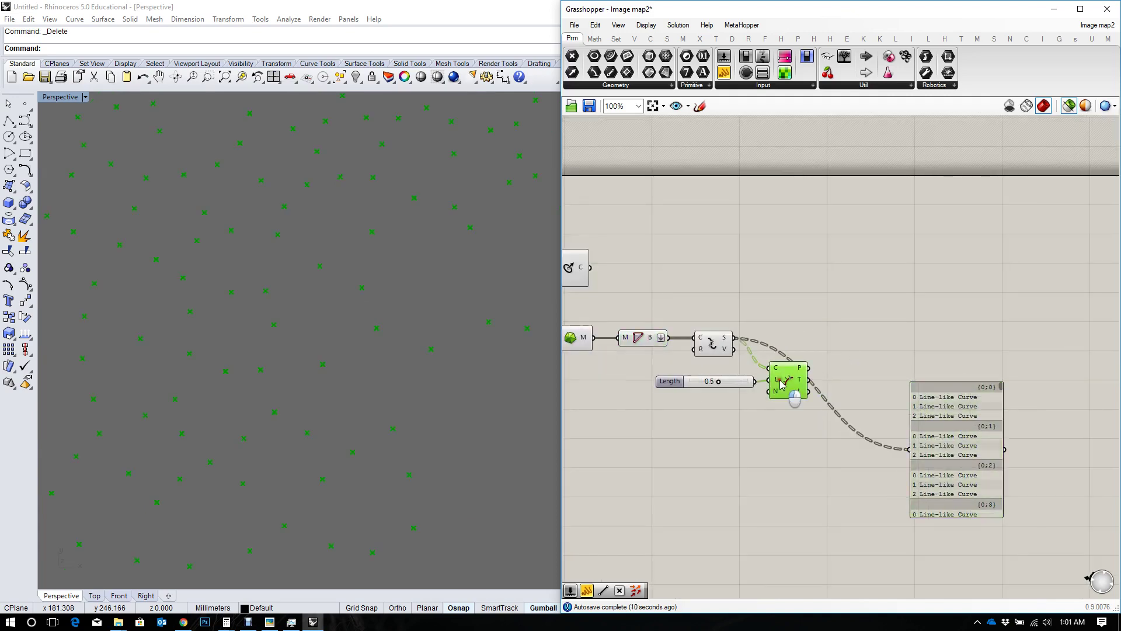
{"action": "double_click", "coordinate": [866, 327]}
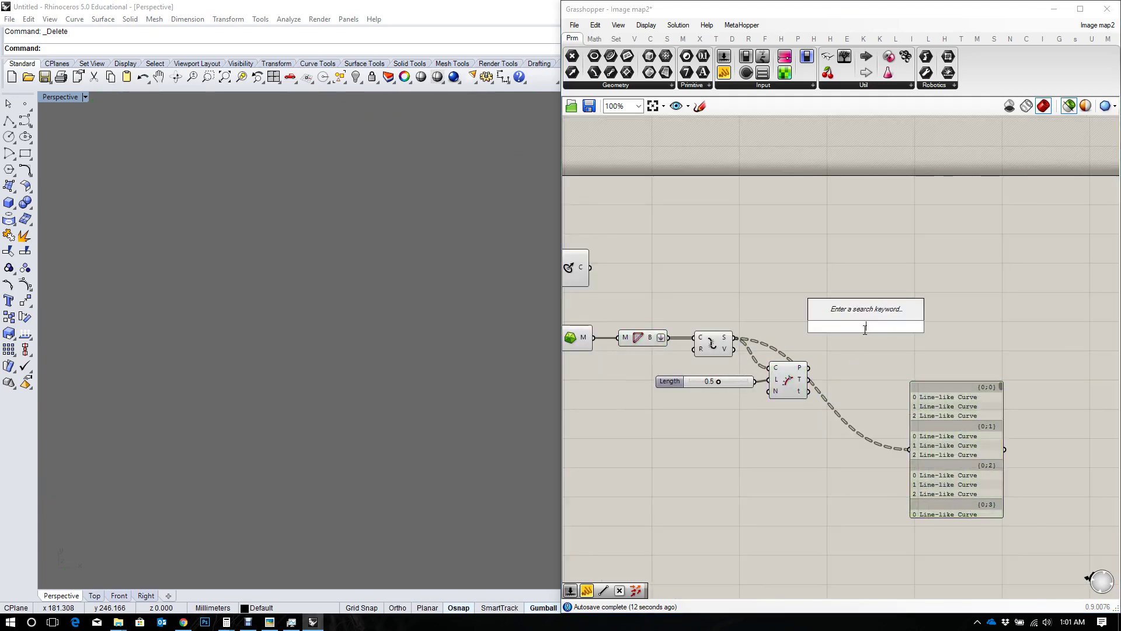
{"action": "left_click_drag", "start_coordinate": [809, 368], "coordinate": [1060, 371]}
Compare the Explode S output with the Evaluate Length P output in the panel, leaving P connected.
{"action": "scroll", "coordinate": [928, 383], "scroll_direction": "up", "scroll_amount": 2}
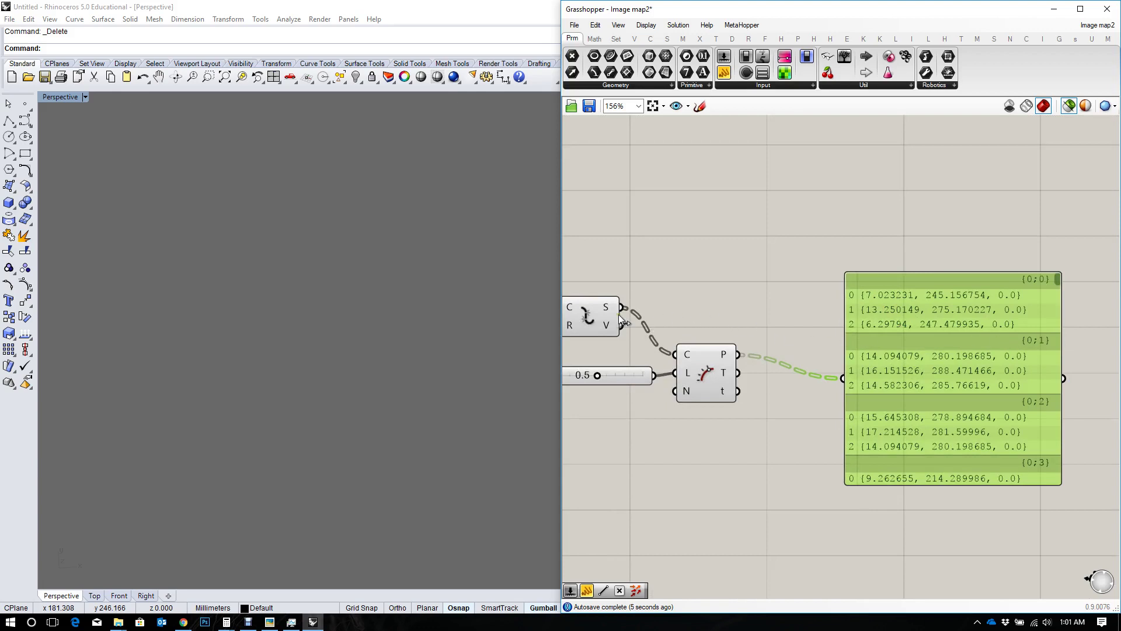
{"action": "left_click_drag", "start_coordinate": [621, 308], "coordinate": [843, 378]}
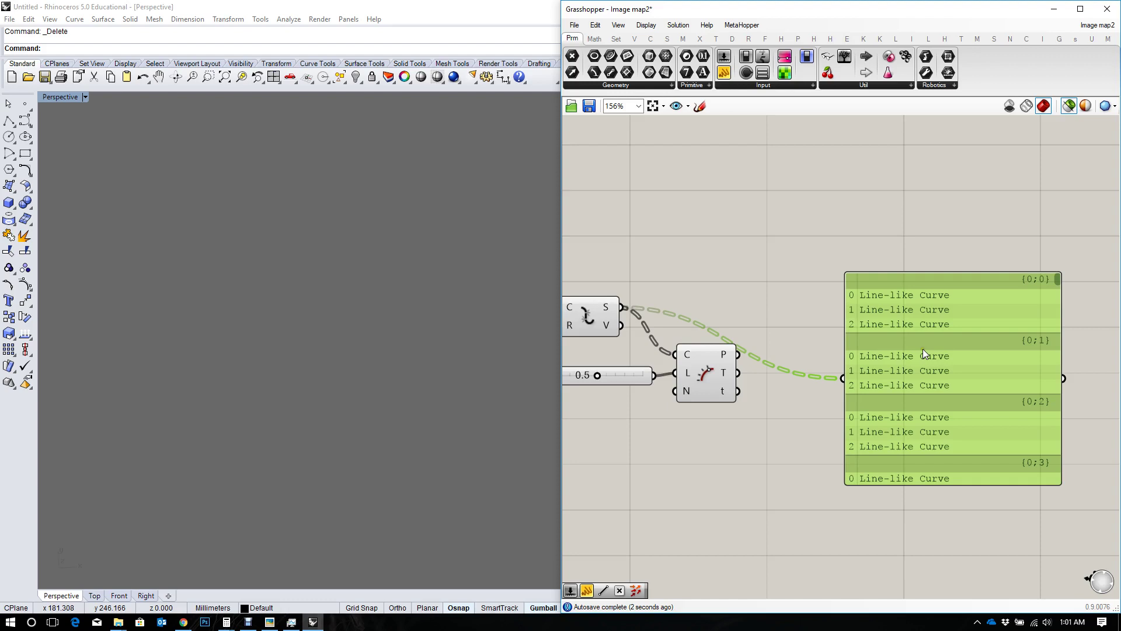
{"action": "left_click_drag", "start_coordinate": [738, 354], "coordinate": [839, 379]}
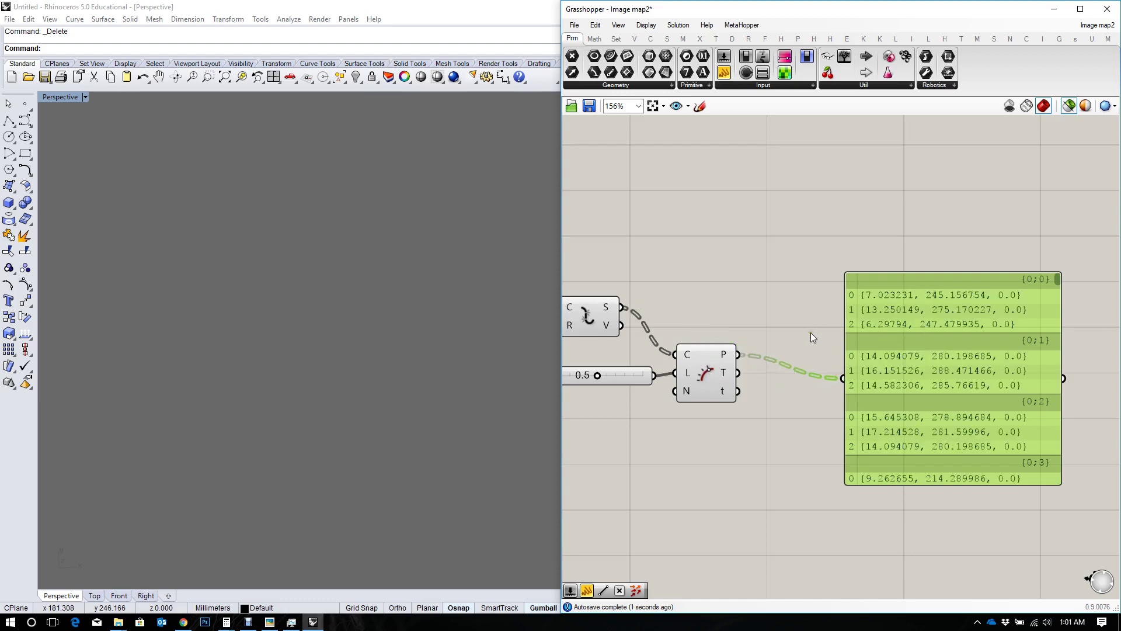
Move the panel aside, add a List Item component, and connect the Evaluate Length P output to its L input.
{"action": "left_click_drag", "start_coordinate": [904, 361], "coordinate": [1018, 385]}
{"action": "double_click", "coordinate": [820, 308]}
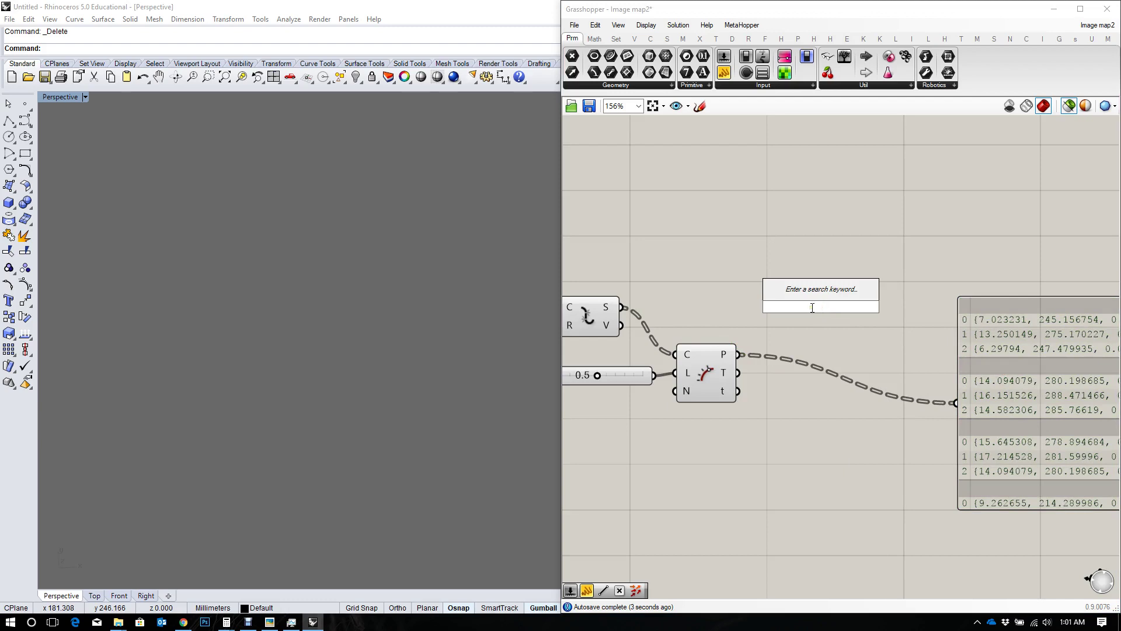
{"action": "type", "text": "lis"}
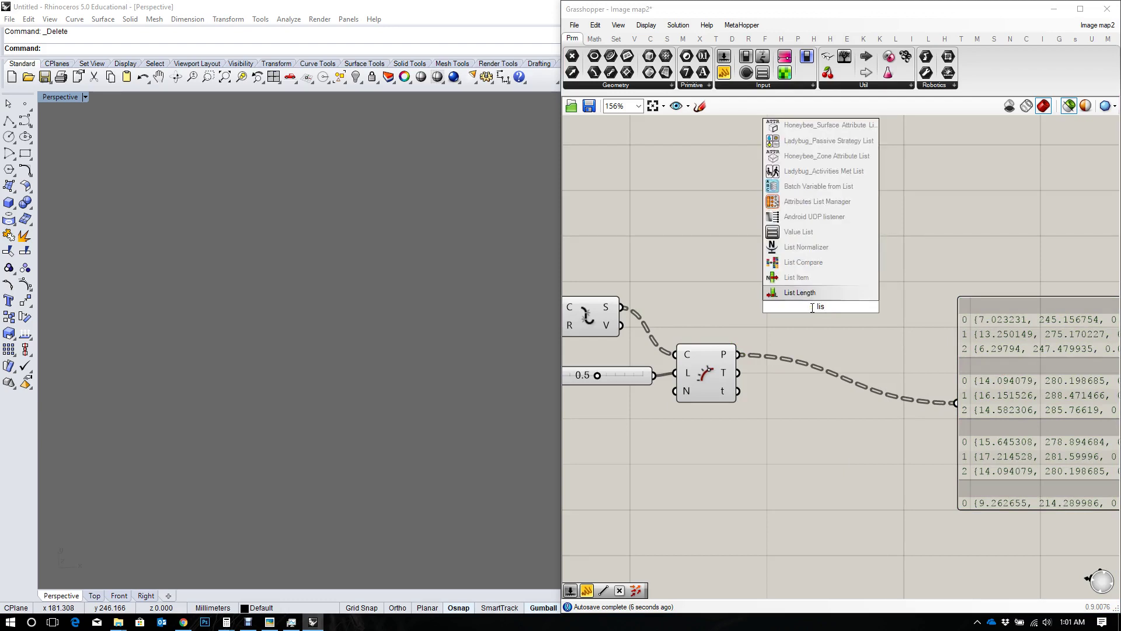
{"action": "left_click", "coordinate": [801, 278]}
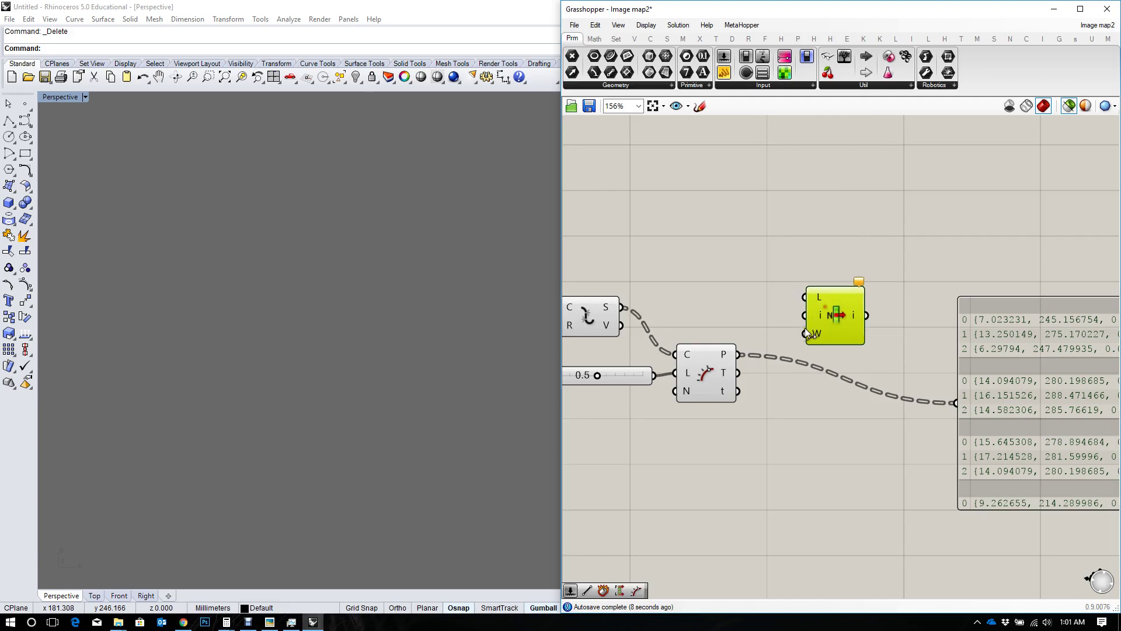
{"action": "scroll", "coordinate": [805, 328], "scroll_direction": "up", "scroll_amount": 5}
{"action": "left_click_drag", "start_coordinate": [703, 369], "coordinate": [831, 257]}
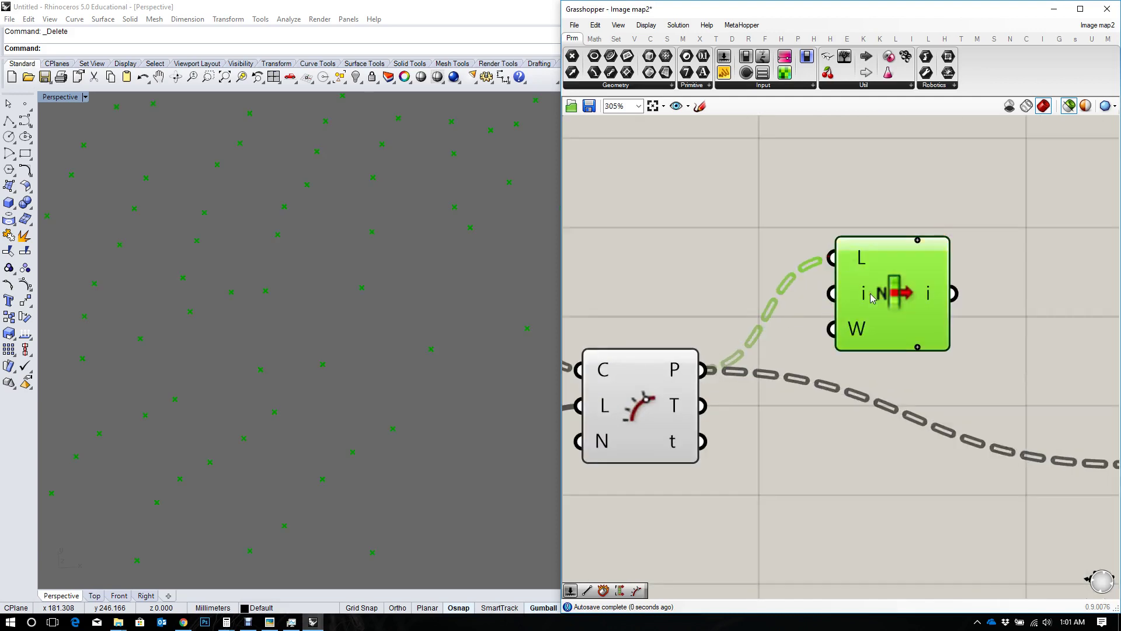
Examine the List Item's index input and the item indices of each branch in the points panel.
{"action": "scroll", "coordinate": [909, 307], "scroll_direction": "up", "scroll_amount": 1}
{"action": "right_click_drag", "start_coordinate": [876, 300], "coordinate": [751, 298]}
{"action": "scroll", "coordinate": [751, 297], "scroll_direction": "up", "scroll_amount": 4}
{"action": "scroll", "coordinate": [751, 298], "scroll_direction": "down", "scroll_amount": 5}
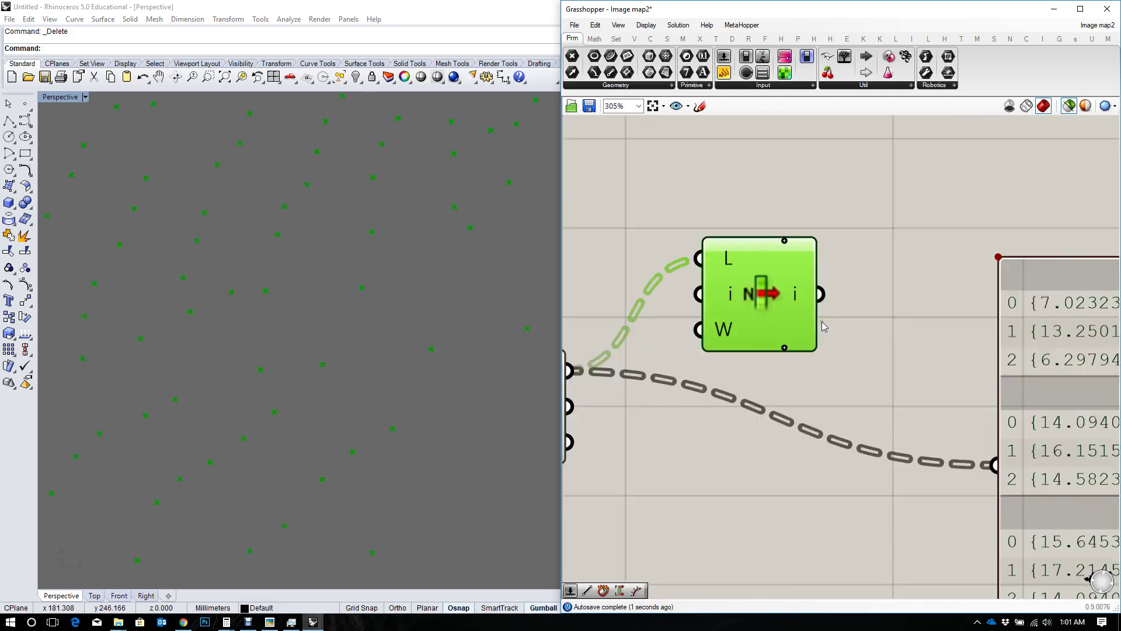
{"action": "right_click_drag", "start_coordinate": [825, 324], "coordinate": [884, 303]}
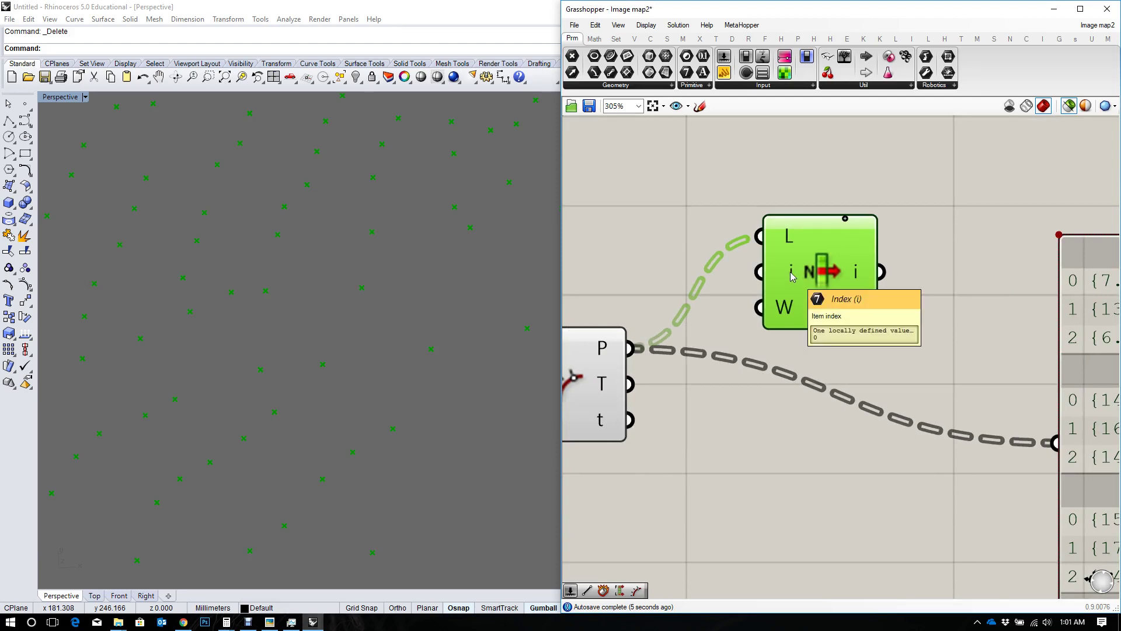
{"action": "right_click_drag", "start_coordinate": [847, 287], "coordinate": [722, 290]}
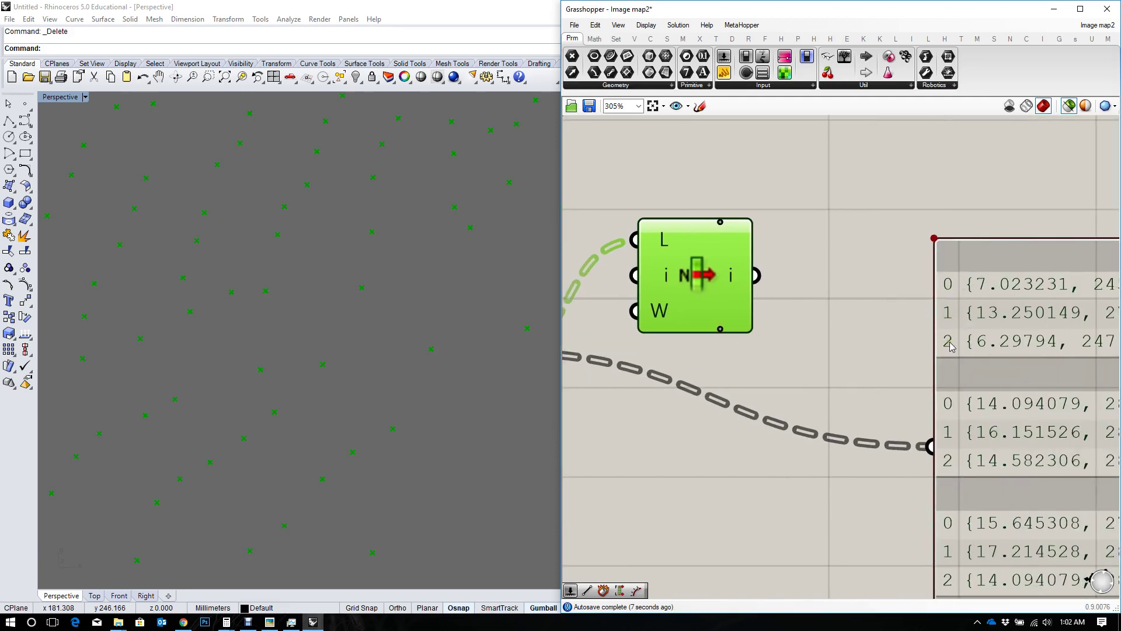
{"action": "right_click_drag", "start_coordinate": [950, 342], "coordinate": [921, 300]}
{"action": "scroll", "coordinate": [976, 503], "scroll_direction": "down", "scroll_amount": 2}
{"action": "scroll", "coordinate": [962, 493], "scroll_direction": "down", "scroll_amount": 1}
{"action": "right_click_drag", "start_coordinate": [961, 493], "coordinate": [914, 466]}
{"action": "scroll", "coordinate": [934, 412], "scroll_direction": "up", "scroll_amount": 1}
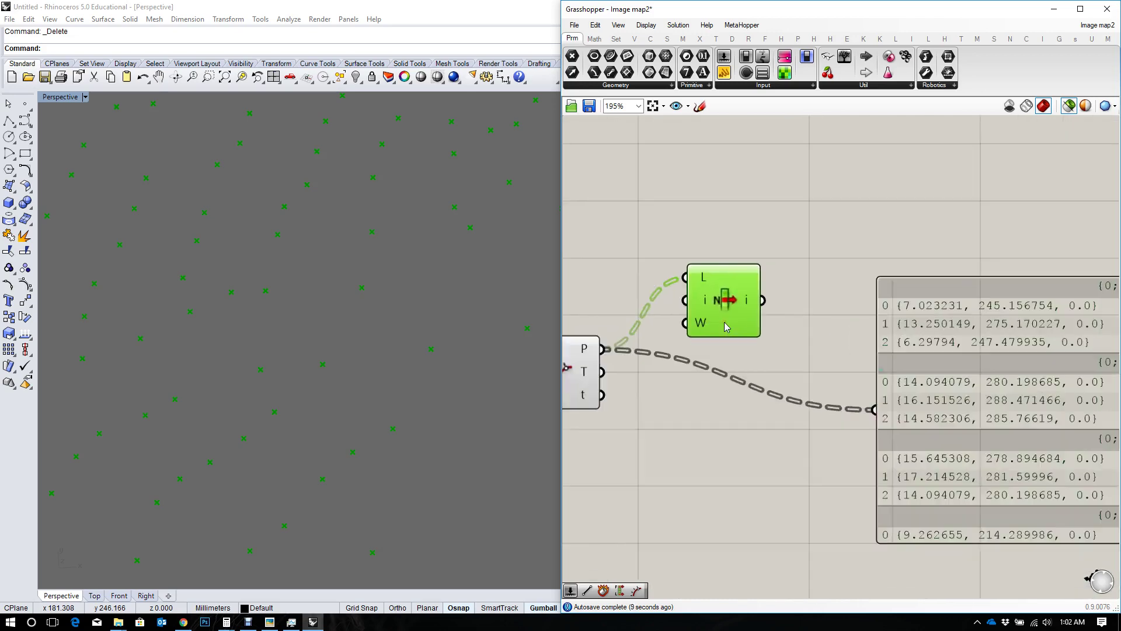
Add the +1 and +2 outputs to the List Item component.
{"action": "scroll", "coordinate": [724, 325], "scroll_direction": "up", "scroll_amount": 6}
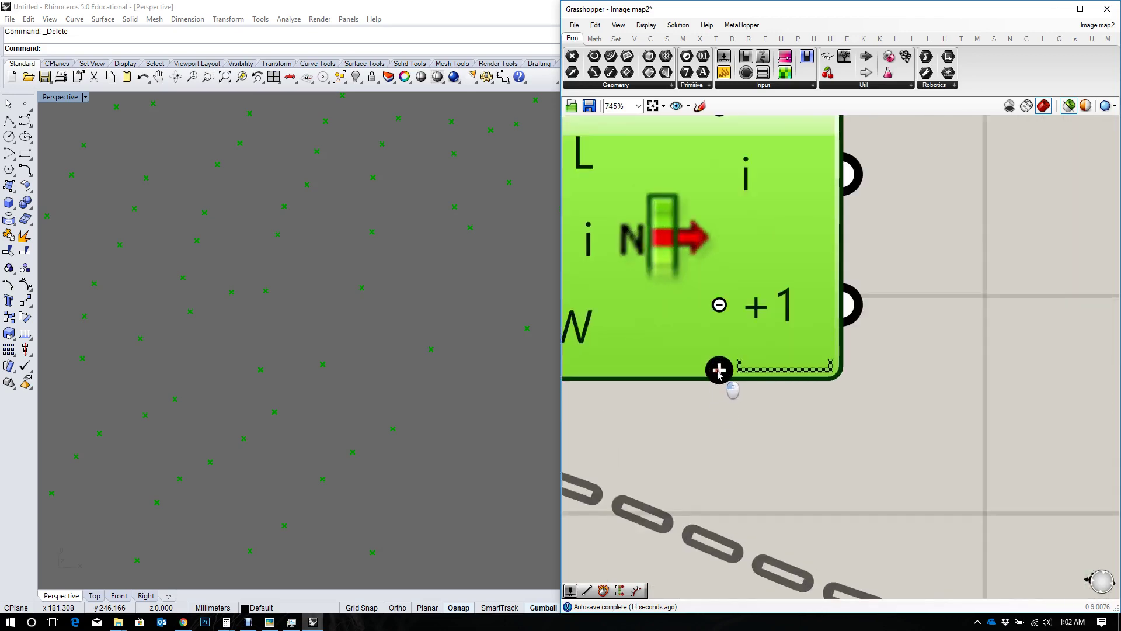
{"action": "left_click", "coordinate": [717, 372]}
{"action": "scroll", "coordinate": [702, 338], "scroll_direction": "down", "scroll_amount": 3}
{"action": "left_click_drag", "start_coordinate": [689, 310], "coordinate": [715, 322]}
{"action": "scroll", "coordinate": [765, 310], "scroll_direction": "down", "scroll_amount": 2}
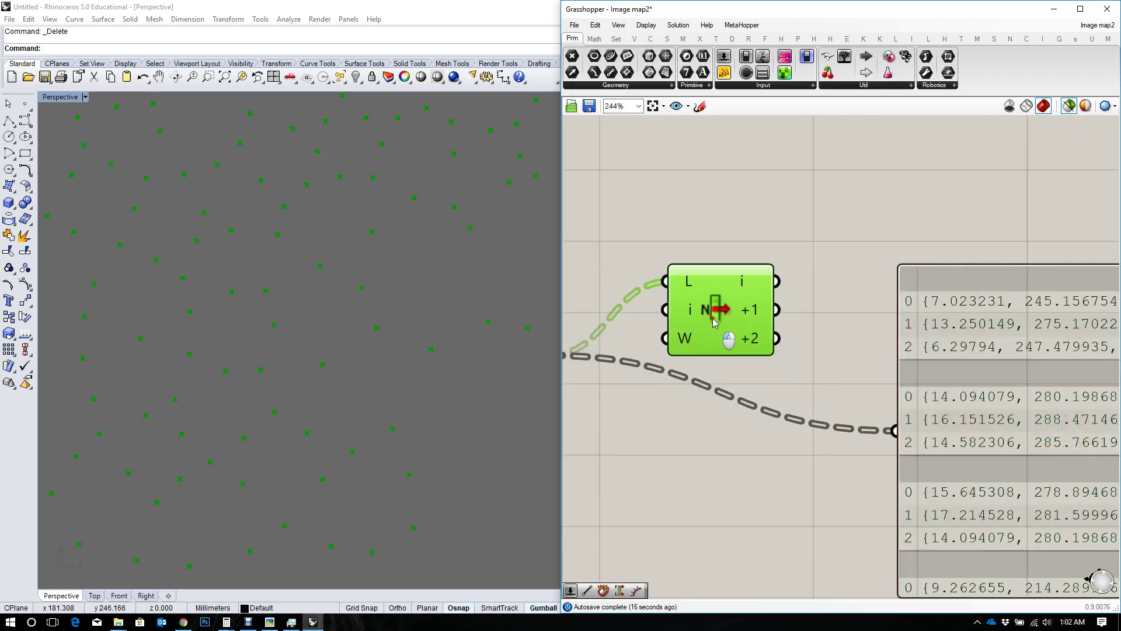
Add a Circle 3Pt component near the List Item component.
{"action": "left_click", "coordinate": [647, 41]}
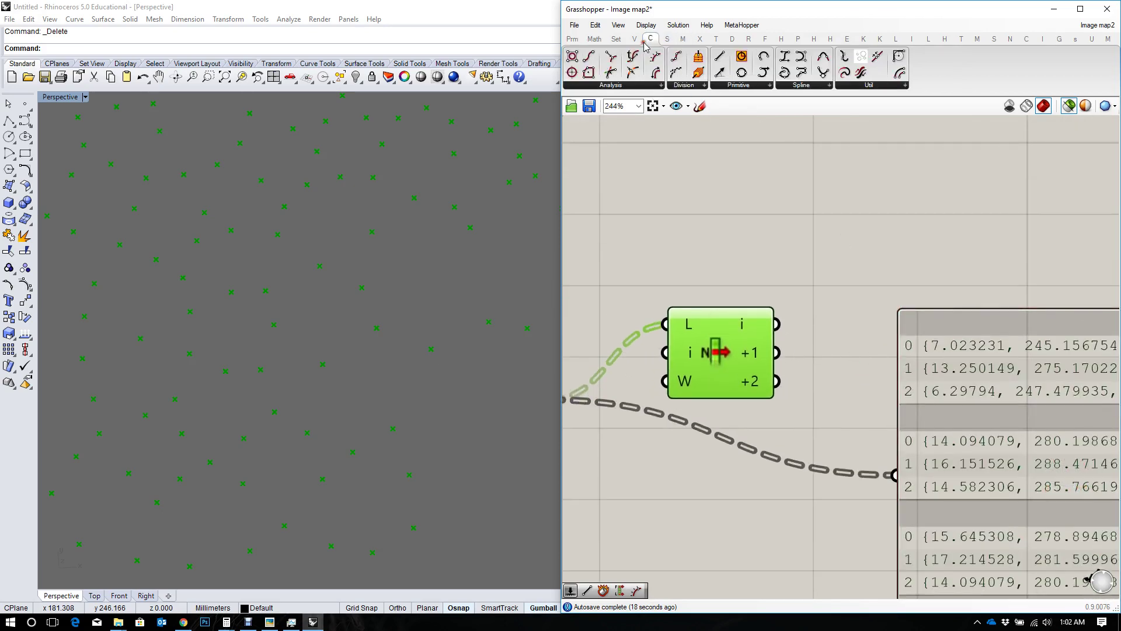
{"action": "left_click", "coordinate": [751, 87]}
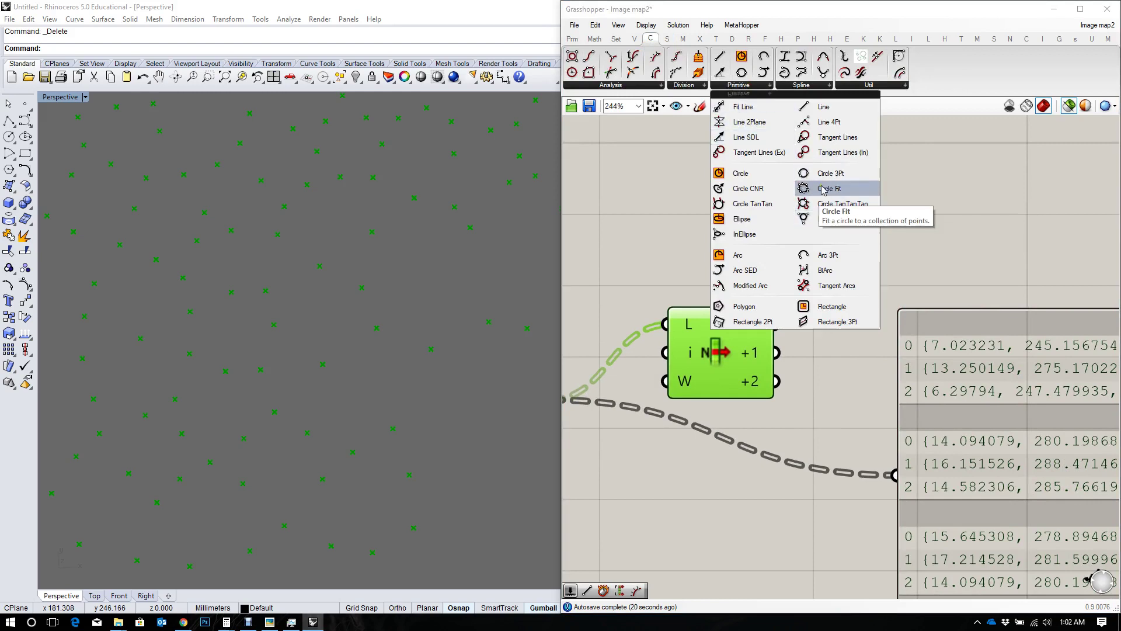
{"action": "left_click", "coordinate": [851, 174]}
{"action": "left_click", "coordinate": [851, 252]}
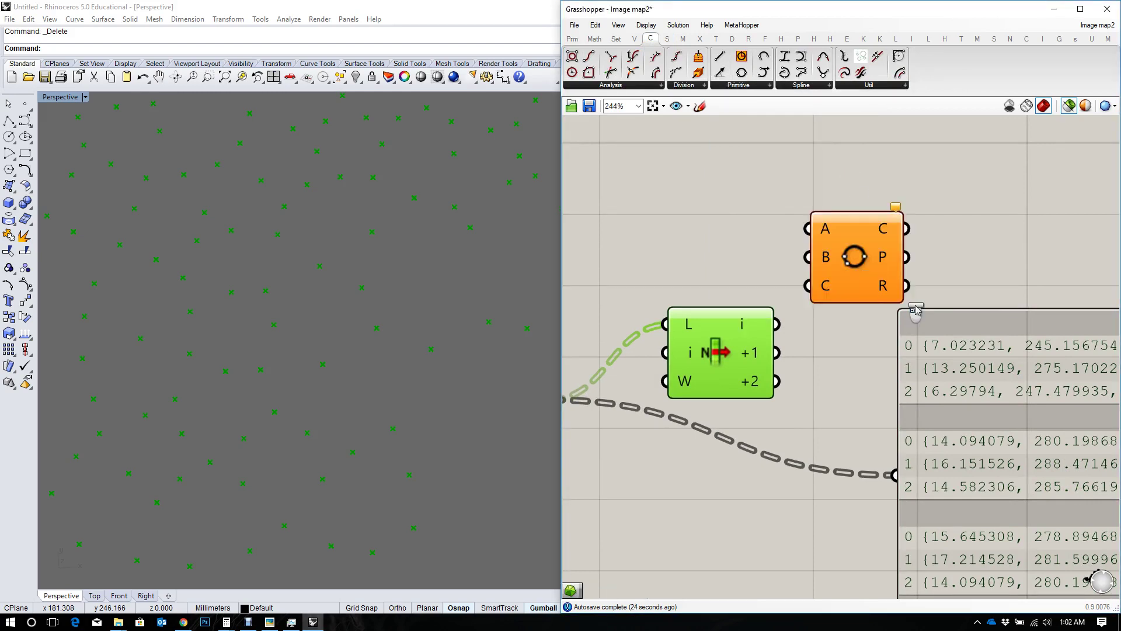
Place the Circle 3Pt component beside the List Item and connect the i, +1 and +2 outputs to its A, B and C inputs.
{"action": "scroll", "coordinate": [937, 327], "scroll_direction": "down", "scroll_amount": 5}
{"action": "scroll", "coordinate": [936, 325], "scroll_direction": "up", "scroll_amount": 3}
{"action": "left_click", "coordinate": [893, 315]}
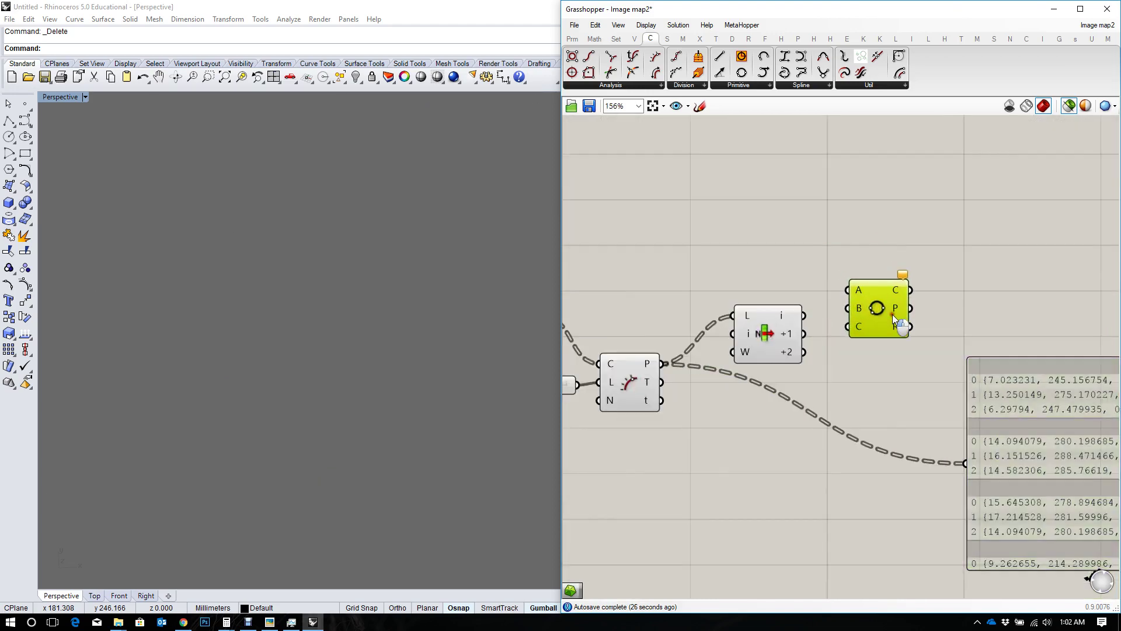
{"action": "left_click", "coordinate": [783, 336]}
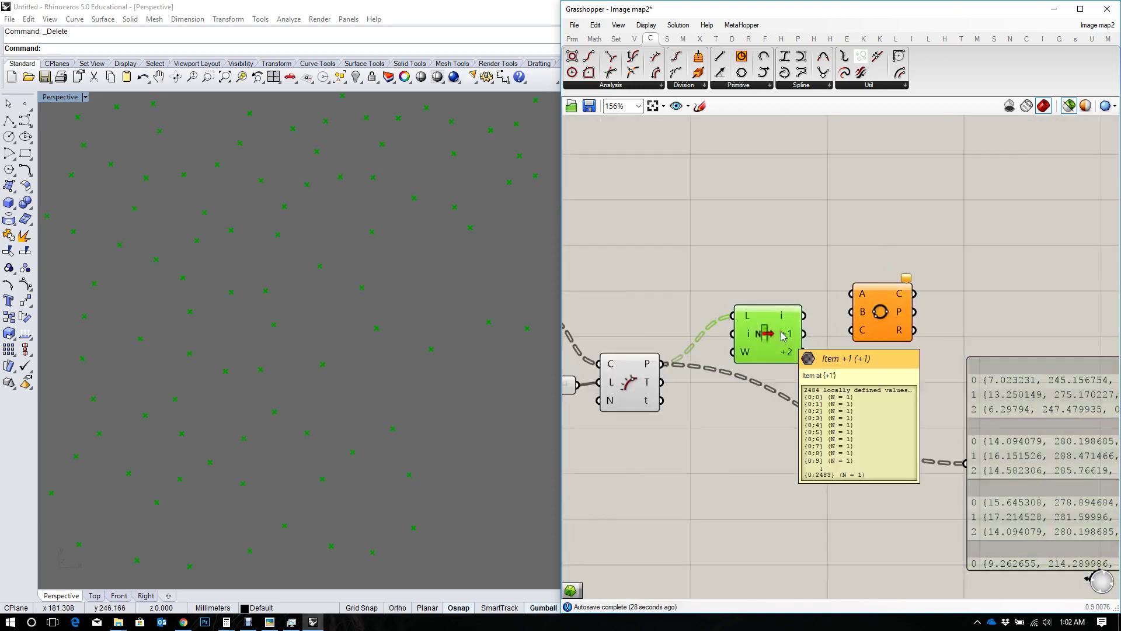
{"action": "left_click_drag", "start_coordinate": [804, 316], "coordinate": [886, 350]}
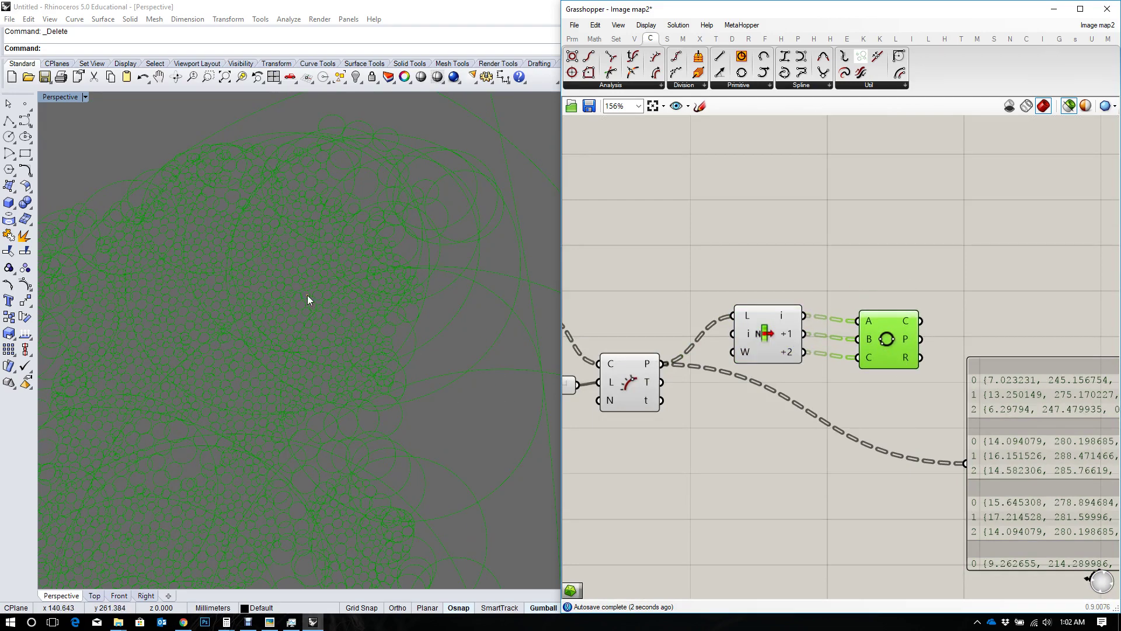
Set the Length slider to 0.4 and inspect the three-point circles in the Perspective viewport.
{"action": "scroll", "coordinate": [351, 307], "scroll_direction": "down", "scroll_amount": 3}
{"action": "scroll", "coordinate": [323, 396], "scroll_direction": "up", "scroll_amount": 8}
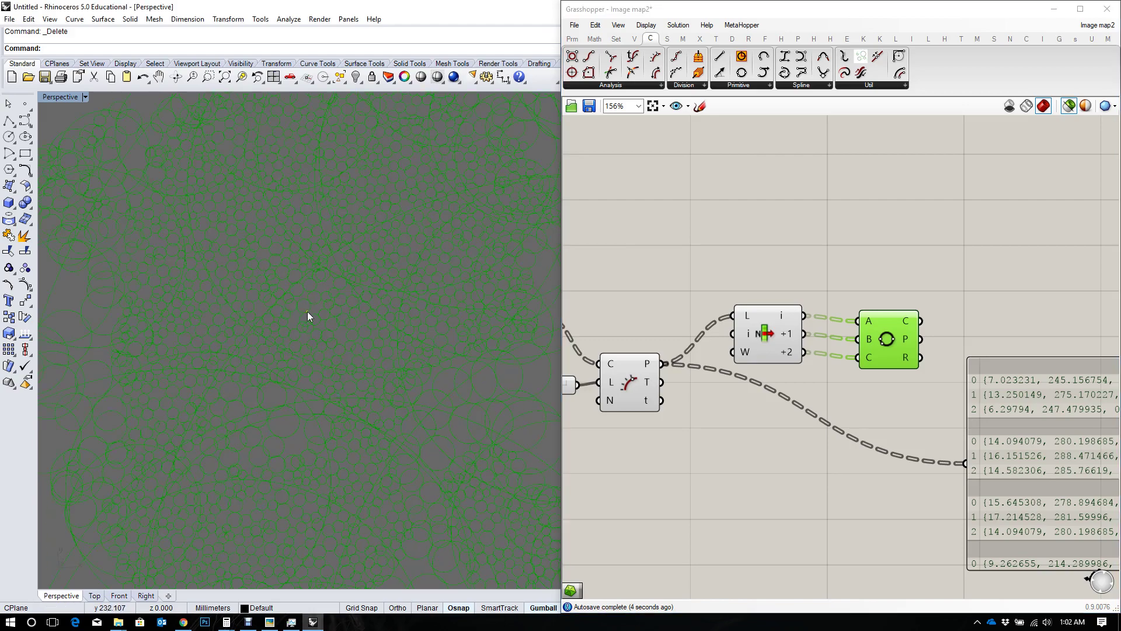
{"action": "right_click_drag", "start_coordinate": [307, 311], "coordinate": [363, 320]}
{"action": "right_click_drag", "start_coordinate": [637, 356], "coordinate": [768, 354]}
{"action": "left_click_drag", "start_coordinate": [653, 384], "coordinate": [628, 397]}
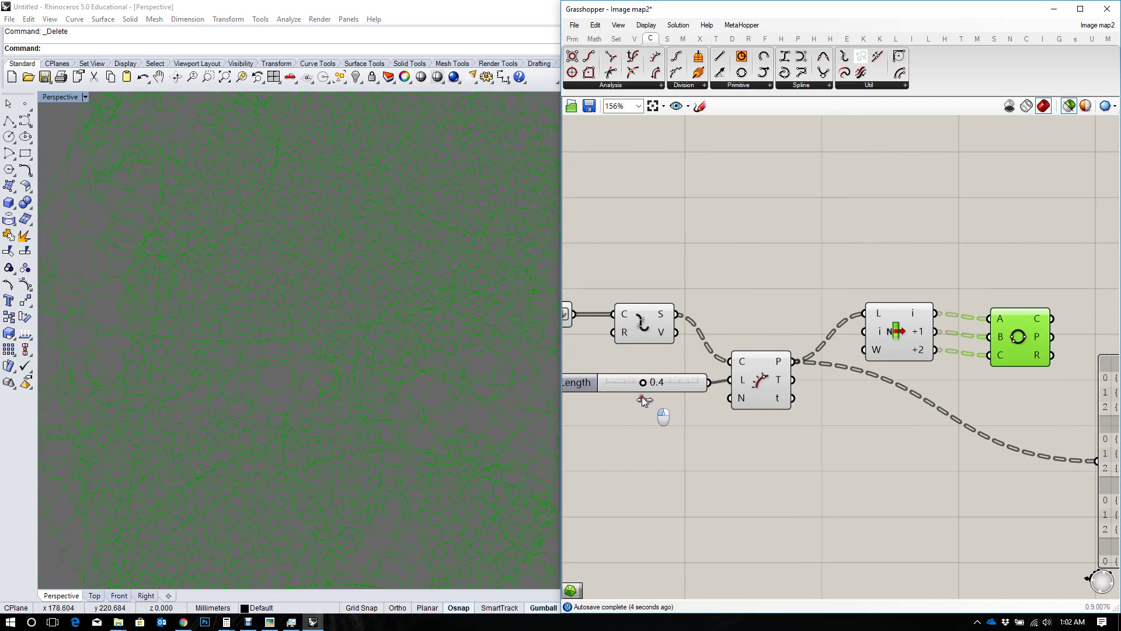
{"action": "scroll", "coordinate": [642, 397], "scroll_direction": "down", "scroll_amount": 3}
{"action": "scroll", "coordinate": [345, 241], "scroll_direction": "down", "scroll_amount": 4}
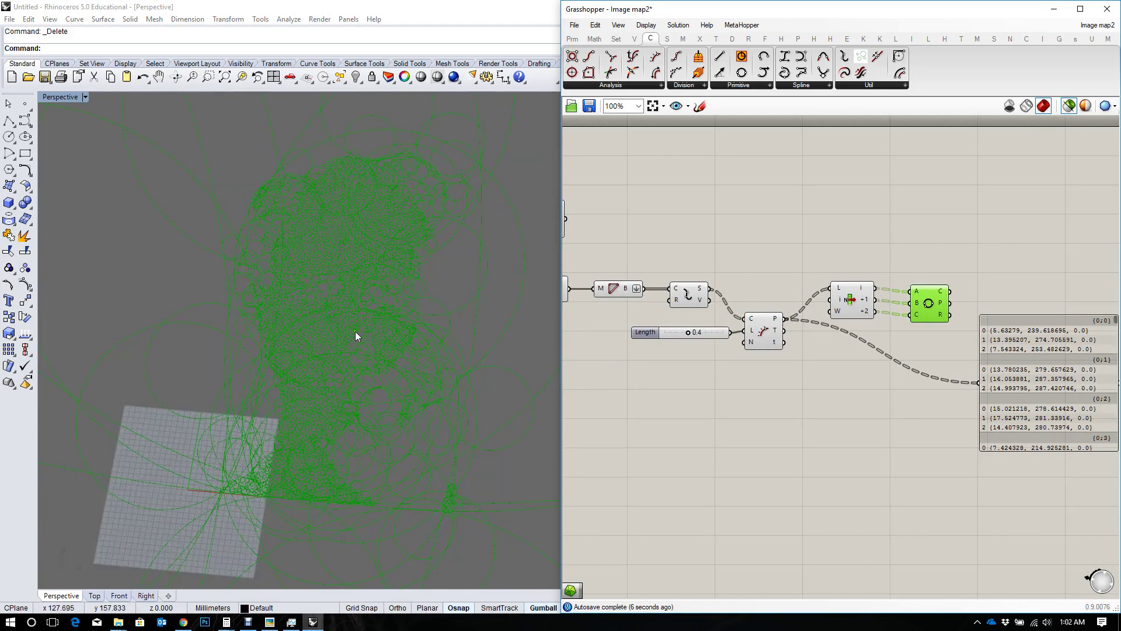
{"action": "scroll", "coordinate": [355, 336], "scroll_direction": "up", "scroll_amount": 3}
{"action": "scroll", "coordinate": [832, 315], "scroll_direction": "up", "scroll_amount": 1}
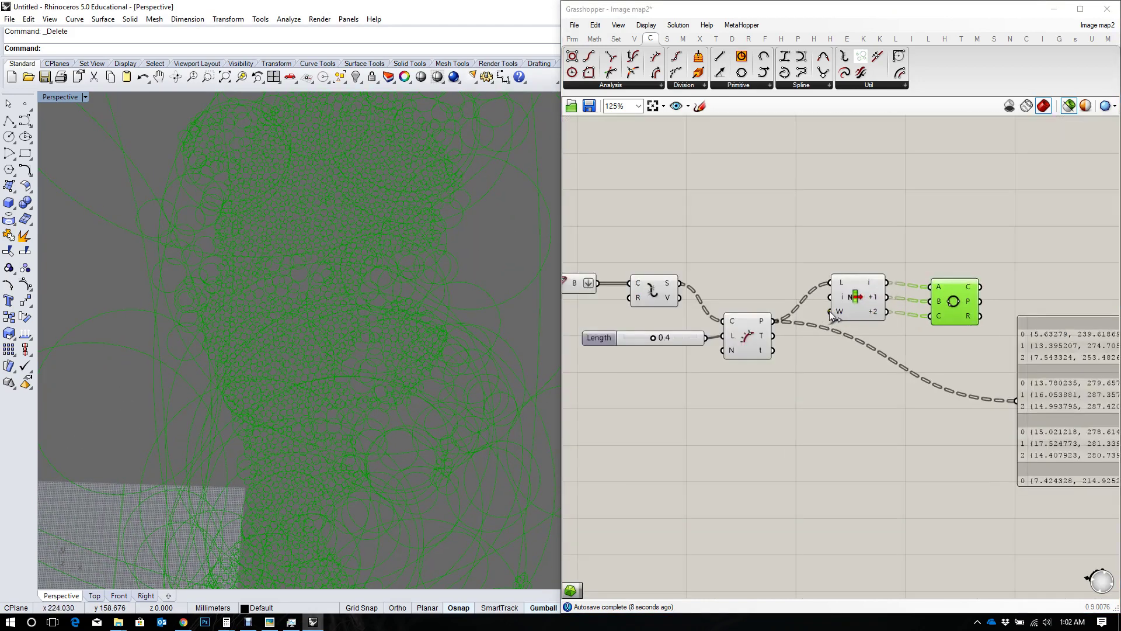
Add an End Points component, feed it the Explode segments, and connect its S output to the List Item's L input.
{"action": "scroll", "coordinate": [832, 315], "scroll_direction": "up", "scroll_amount": 1}
{"action": "right_click_drag", "start_coordinate": [832, 298], "coordinate": [851, 318]}
{"action": "double_click", "coordinate": [765, 268]}
{"action": "type", "text": "end"}
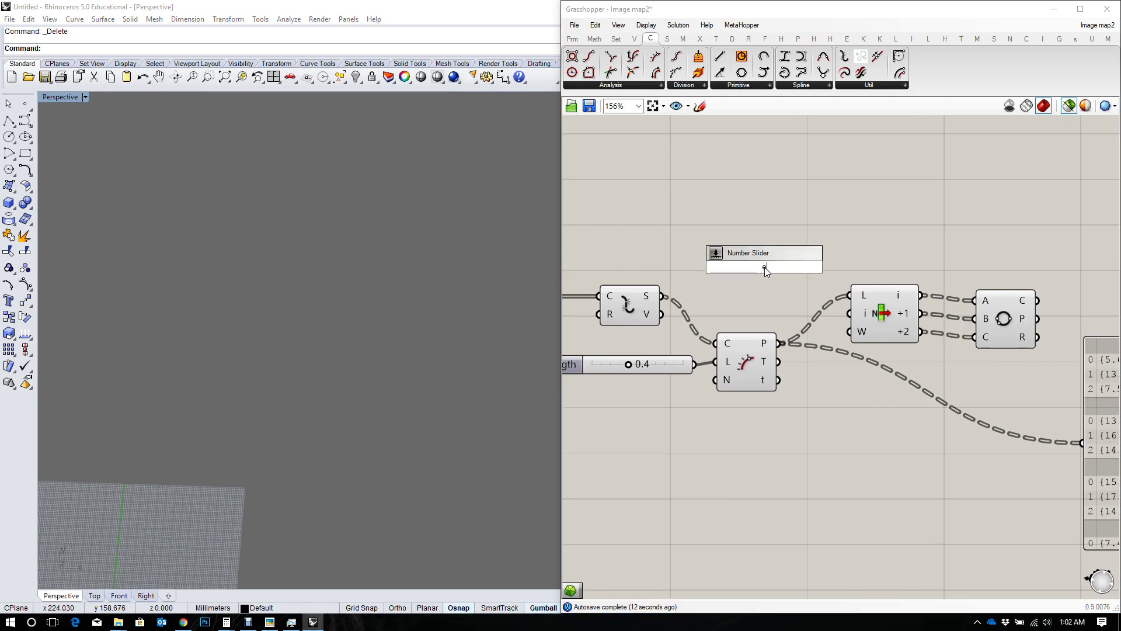
{"action": "key", "text": "Return"}
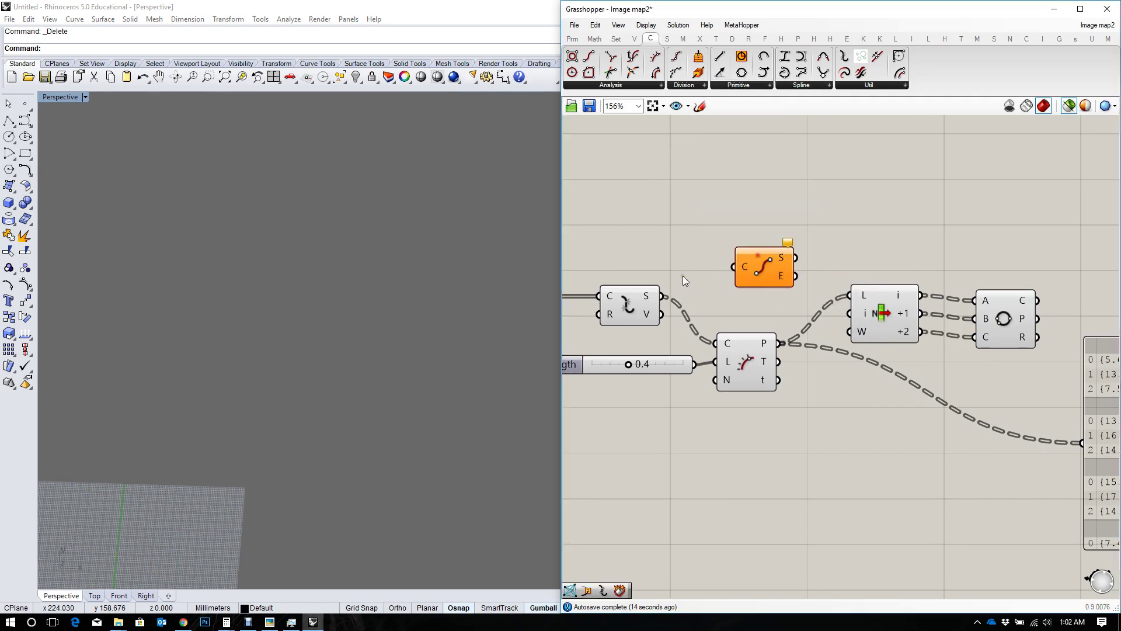
{"action": "left_click_drag", "start_coordinate": [663, 296], "coordinate": [849, 295]}
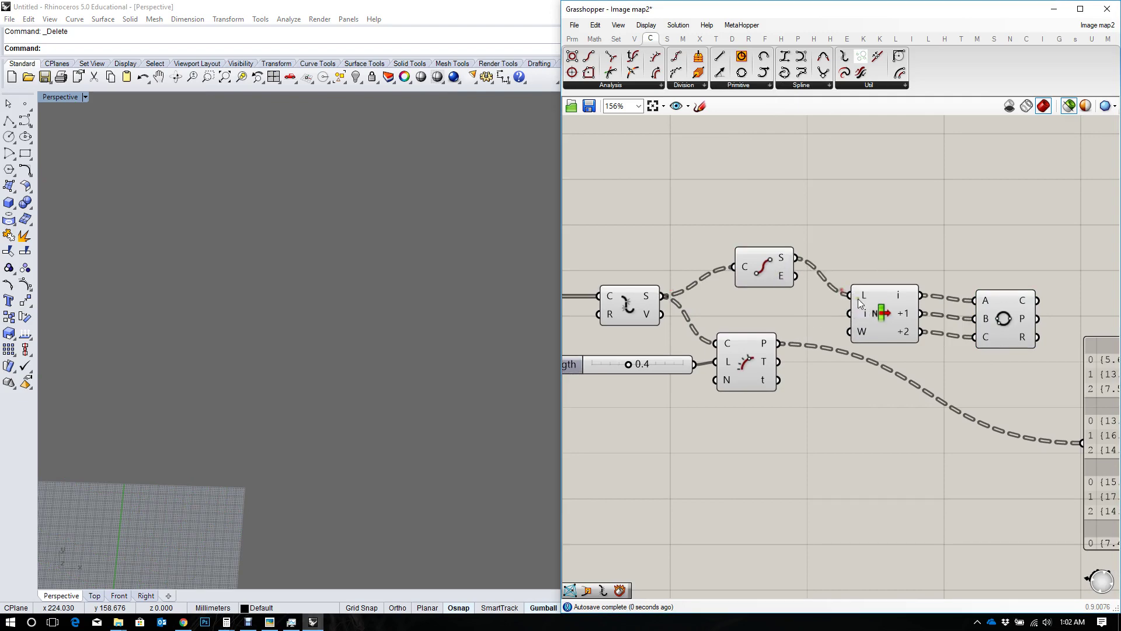
Line up the List Item and Circle 3Pt components with the End Points component and inspect the resulting circles.
{"action": "left_click", "coordinate": [999, 319]}
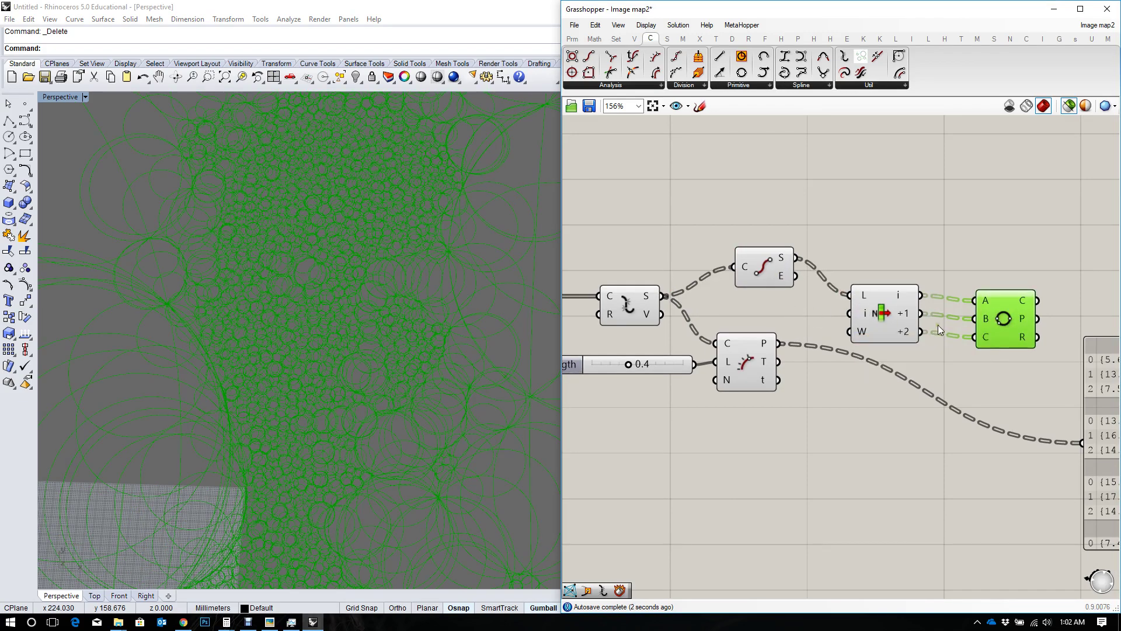
{"action": "left_click_drag", "start_coordinate": [891, 320], "coordinate": [894, 285]}
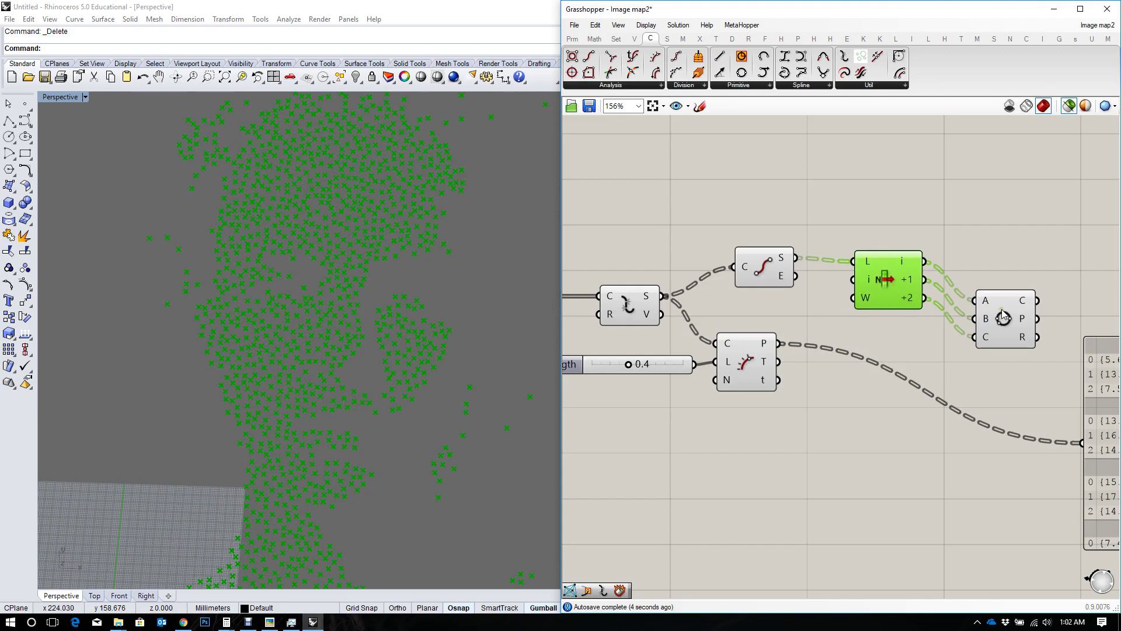
{"action": "left_click_drag", "start_coordinate": [1004, 306], "coordinate": [1006, 266]}
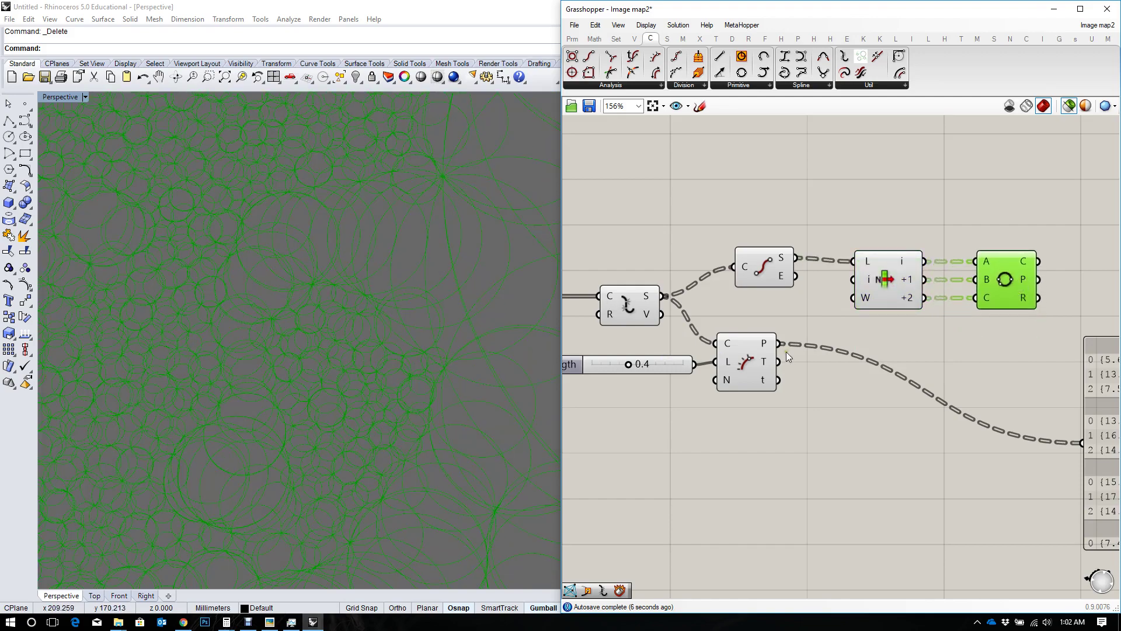
{"action": "right_click_drag", "start_coordinate": [745, 357], "coordinate": [863, 356]}
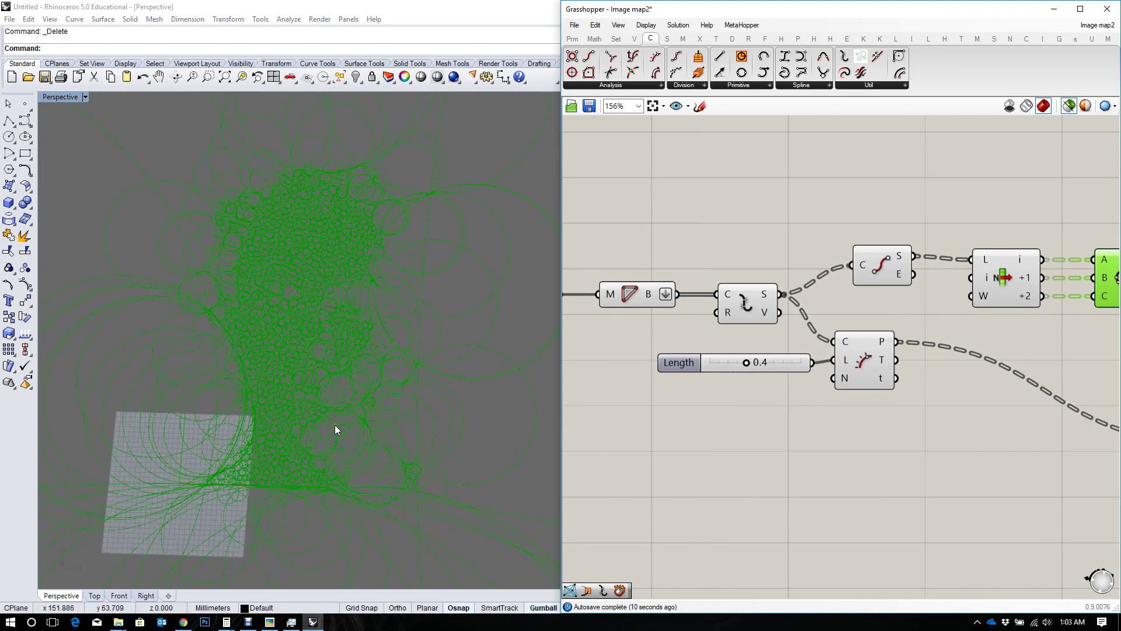
{"action": "scroll", "coordinate": [335, 424], "scroll_direction": "down", "scroll_amount": 1}
{"action": "right_click_drag", "start_coordinate": [932, 328], "coordinate": [810, 322]}
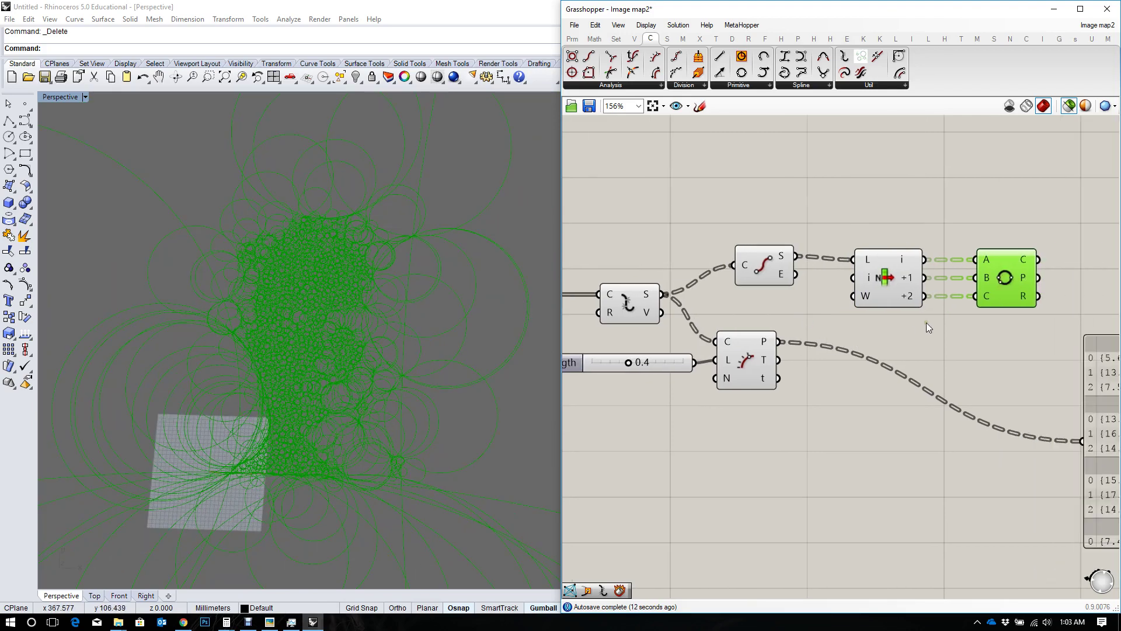
{"action": "right_click_drag", "start_coordinate": [927, 323], "coordinate": [868, 336]}
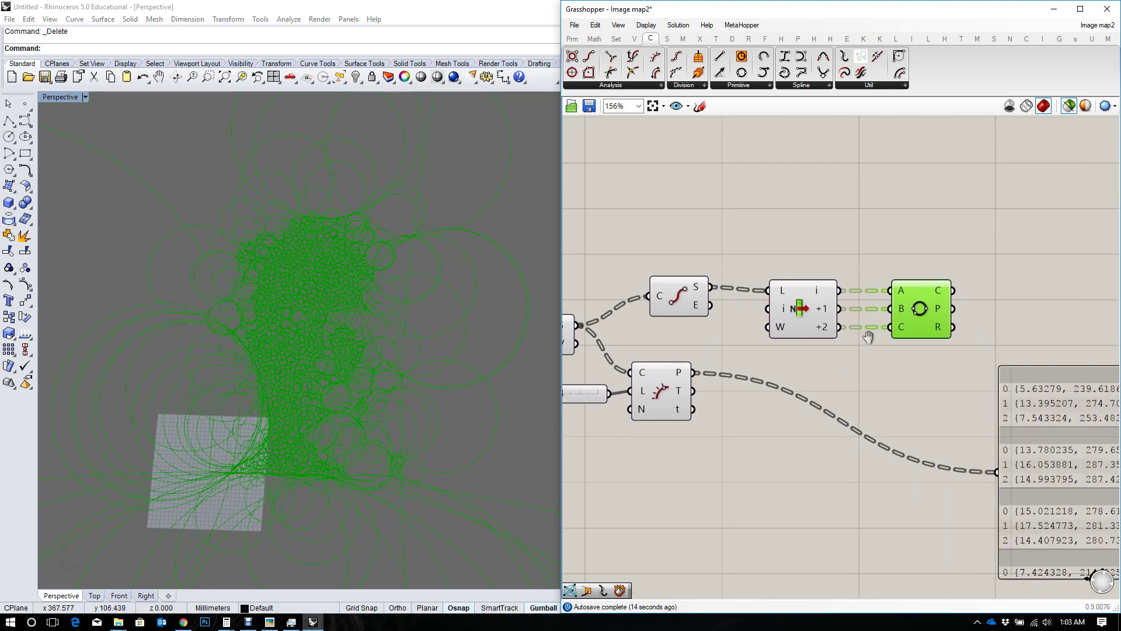
Add an InCircle component above the List Item and delete the Circle 3Pt component.
{"action": "left_click", "coordinate": [762, 86]}
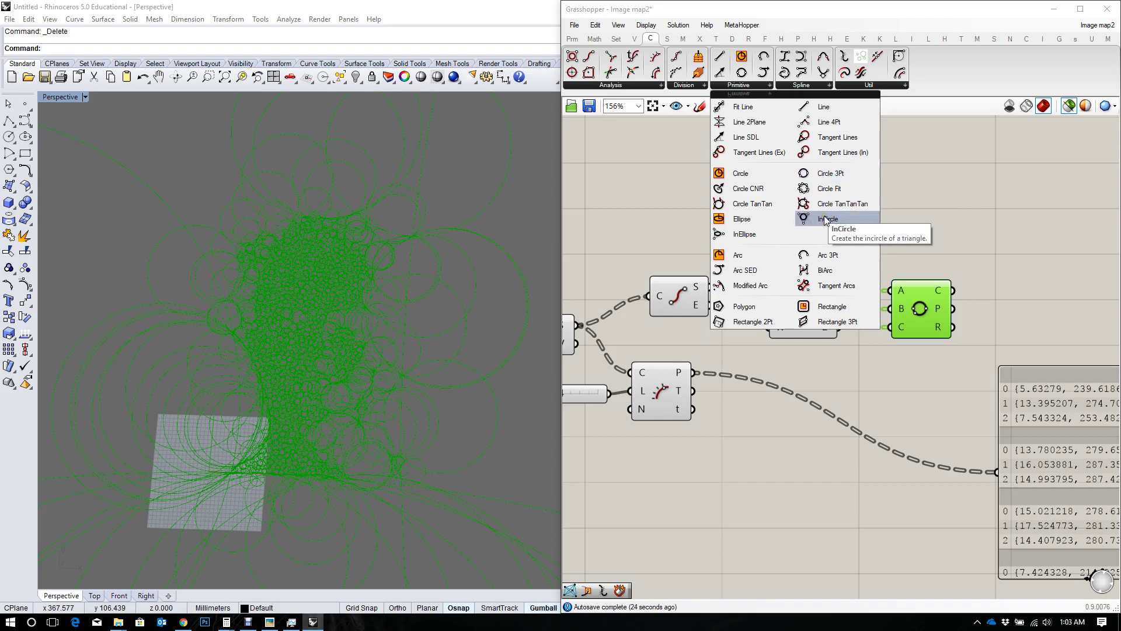
{"action": "left_click_drag", "start_coordinate": [825, 219], "coordinate": [868, 221]}
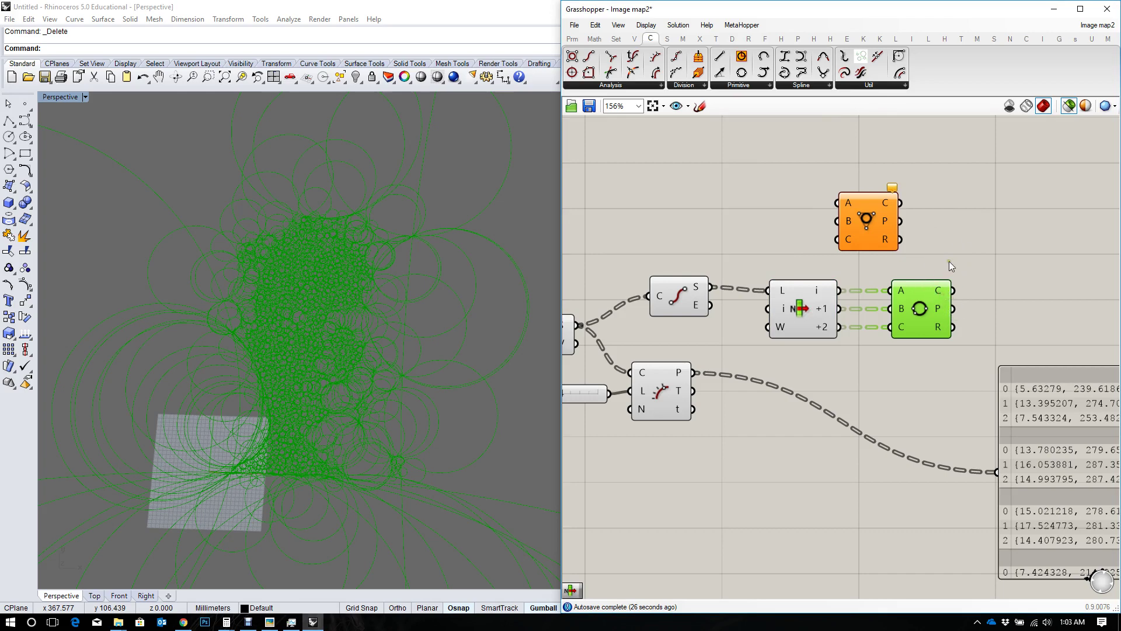
{"action": "key", "text": "Delete"}
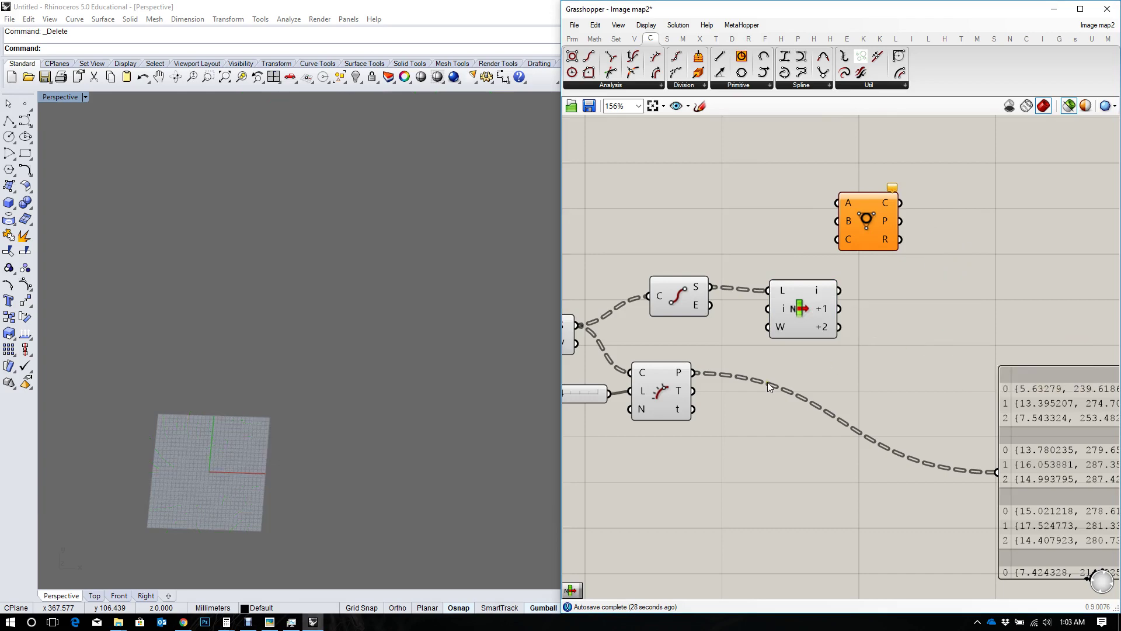
Reconnect the Evaluate Length P output to the List Item's L input and delete the End Points component.
{"action": "left_click_drag", "start_coordinate": [693, 372], "coordinate": [768, 290]}
{"action": "left_click_drag", "start_coordinate": [682, 294], "coordinate": [681, 251]}
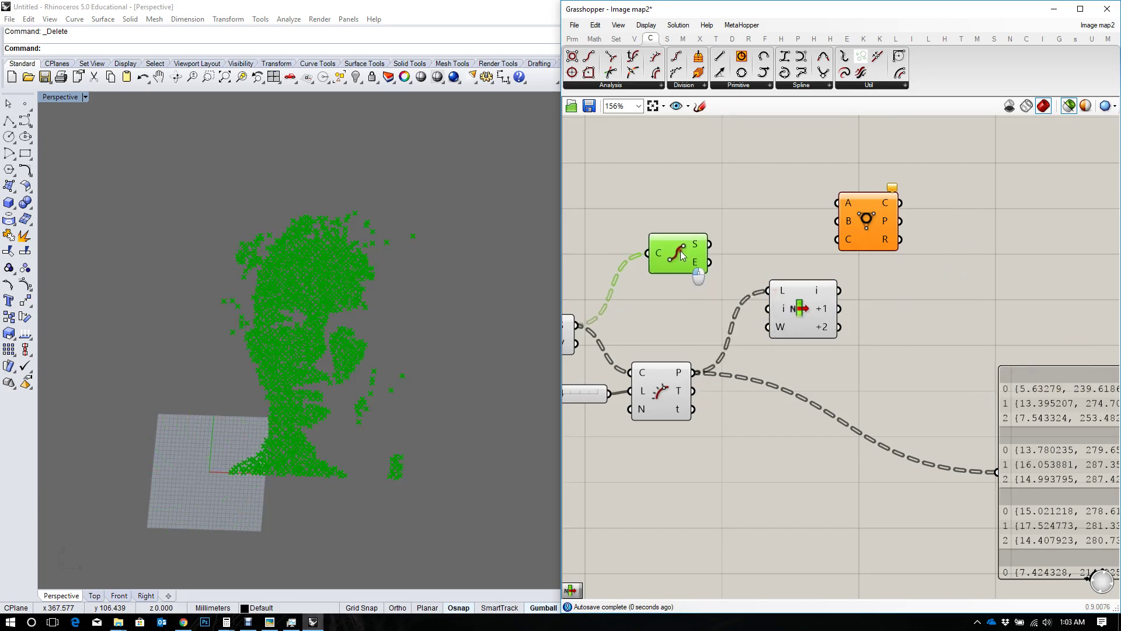
{"action": "key", "text": "Delete"}
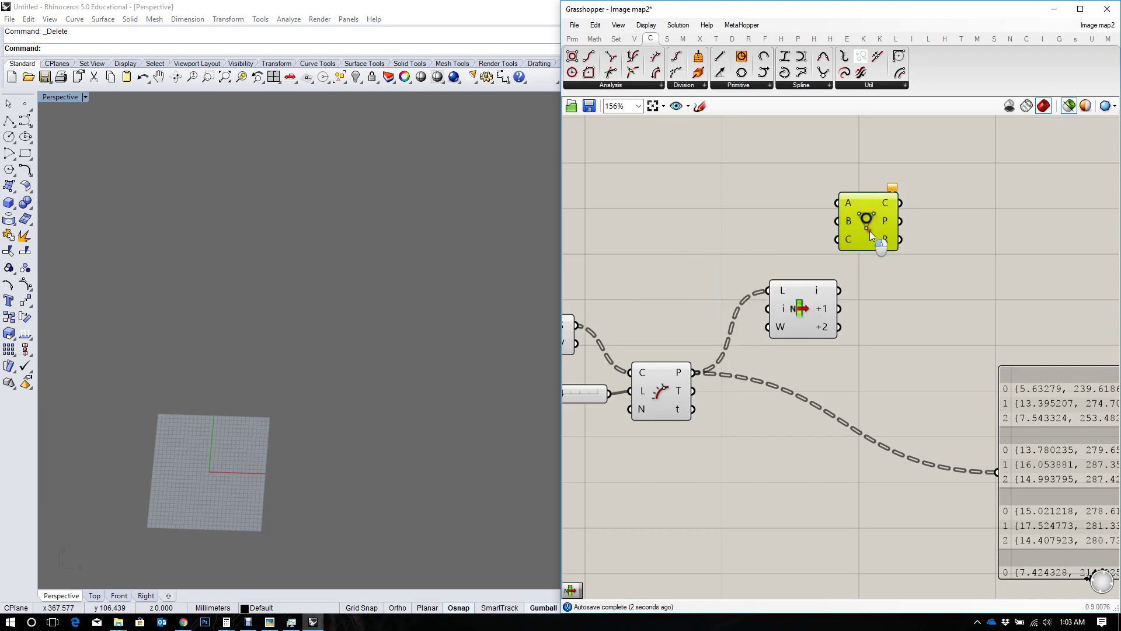
Place InCircle beside the List Item and connect the i, +1 and +2 outputs to its A, B and C inputs.
{"action": "left_click_drag", "start_coordinate": [870, 230], "coordinate": [916, 301]}
{"action": "left_click_drag", "start_coordinate": [839, 291], "coordinate": [917, 320]}
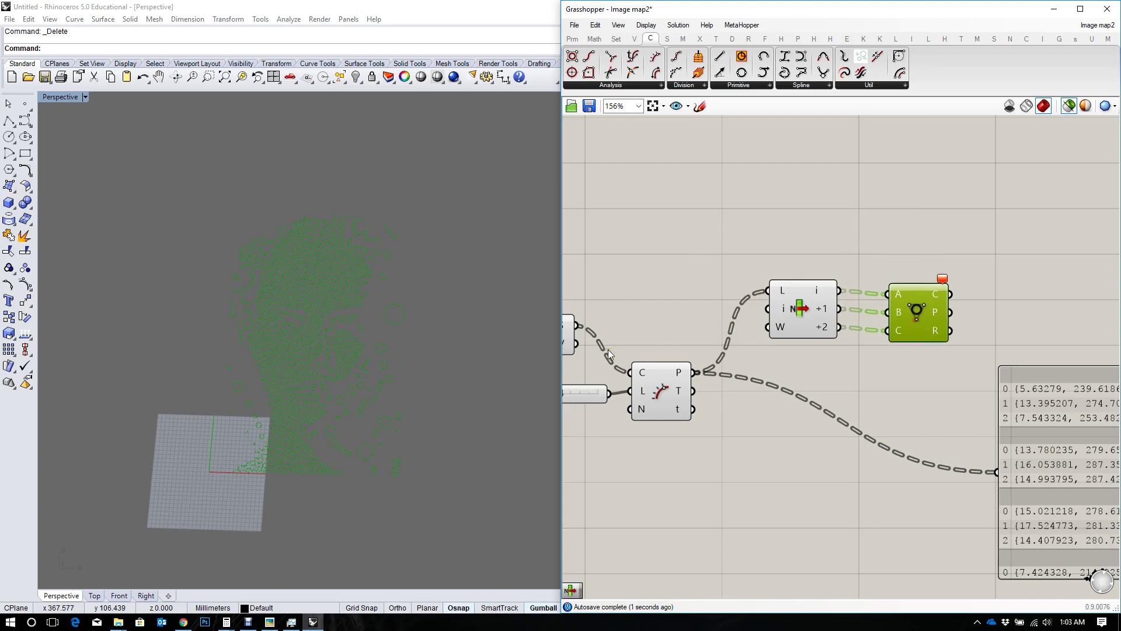
{"action": "scroll", "coordinate": [305, 299], "scroll_direction": "up", "scroll_amount": 5}
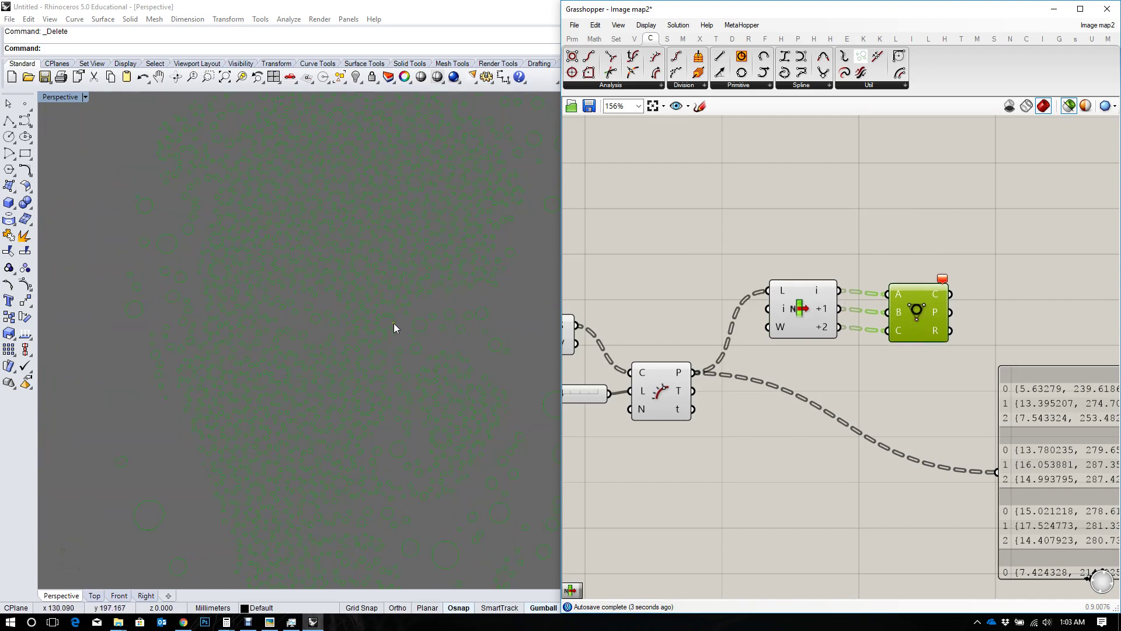
Set the Length slider to 1.0 and check the incircle pattern in the Perspective viewport.
{"action": "scroll", "coordinate": [394, 324], "scroll_direction": "down", "scroll_amount": 5}
{"action": "right_click_drag", "start_coordinate": [593, 393], "coordinate": [675, 380]}
{"action": "left_click_drag", "start_coordinate": [624, 386], "coordinate": [691, 386]}
{"action": "scroll", "coordinate": [415, 379], "scroll_direction": "up", "scroll_amount": 5}
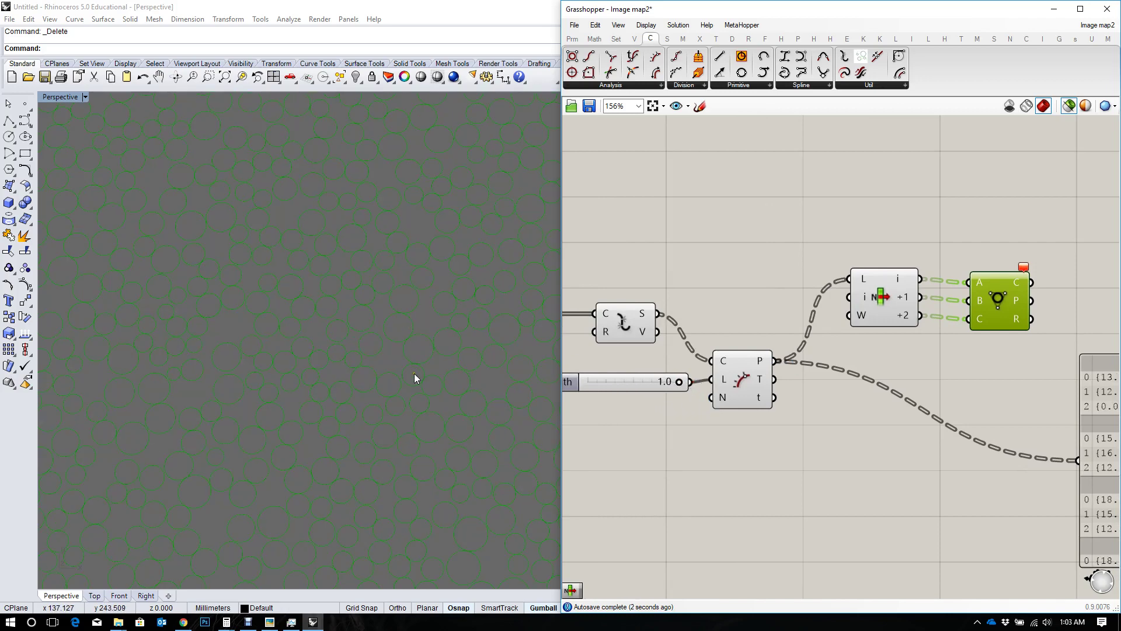
{"action": "scroll", "coordinate": [367, 221], "scroll_direction": "down", "scroll_amount": 10}
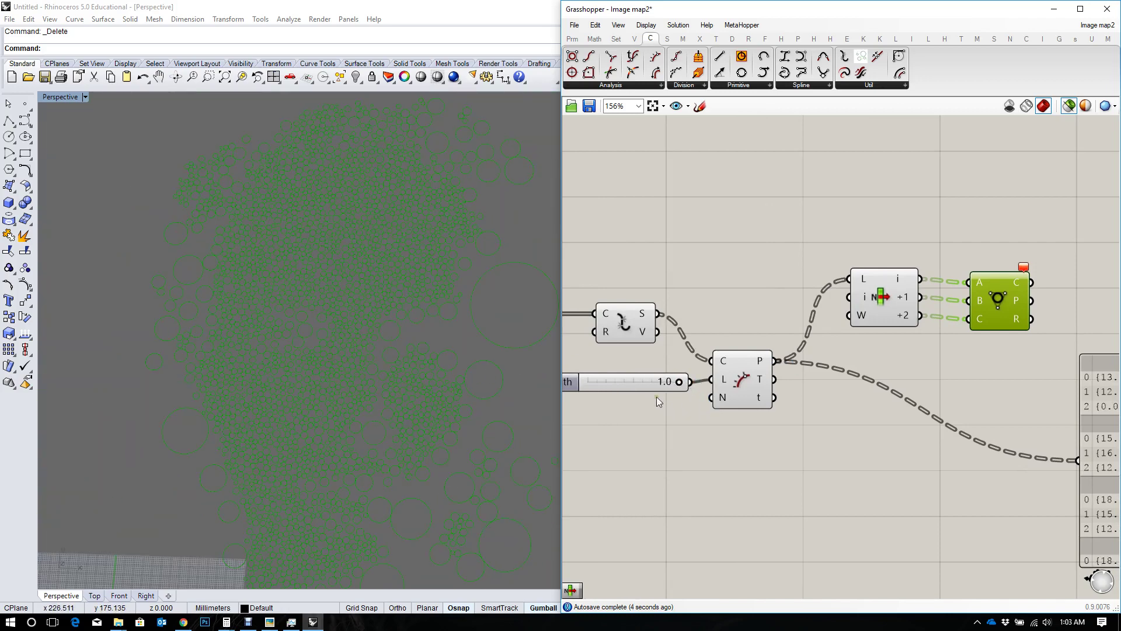
Set the Length slider feeding Evaluate Length to 0.0.
{"action": "right_click_drag", "start_coordinate": [657, 397], "coordinate": [764, 389]}
{"action": "scroll", "coordinate": [342, 357], "scroll_direction": "up", "scroll_amount": 4}
{"action": "scroll", "coordinate": [759, 383], "scroll_direction": "up", "scroll_amount": 3}
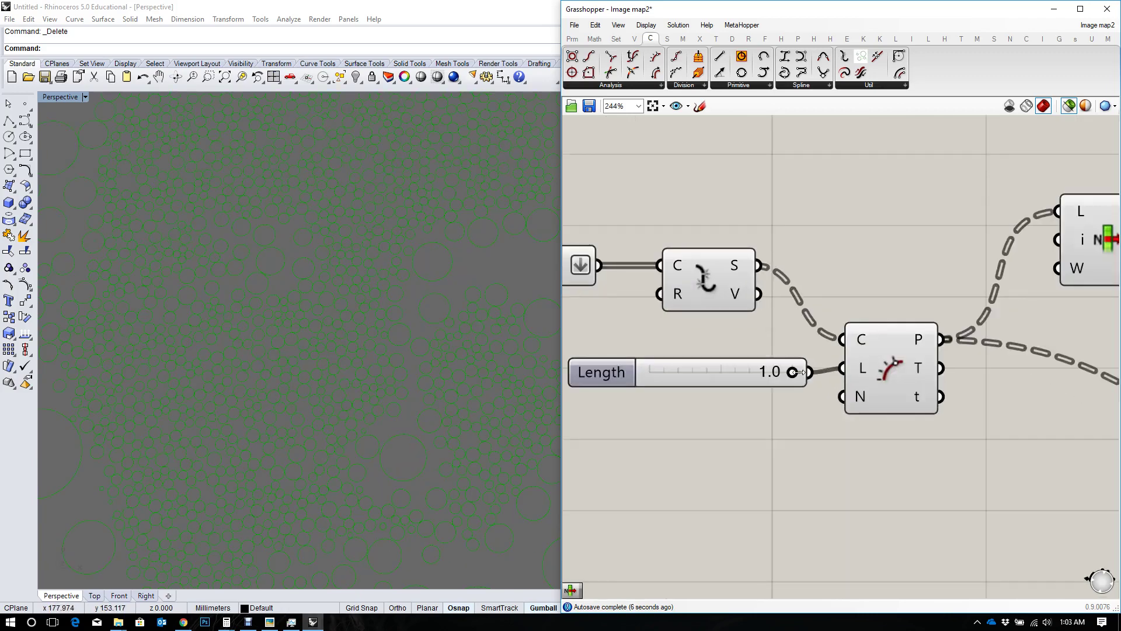
{"action": "scroll", "coordinate": [401, 371], "scroll_direction": "up", "scroll_amount": 2}
{"action": "left_click_drag", "start_coordinate": [792, 372], "coordinate": [200, 383]}
Examine the incircle pattern across the portrait in the Perspective viewport, both close up and as a whole.
{"action": "scroll", "coordinate": [319, 357], "scroll_direction": "up", "scroll_amount": 5}
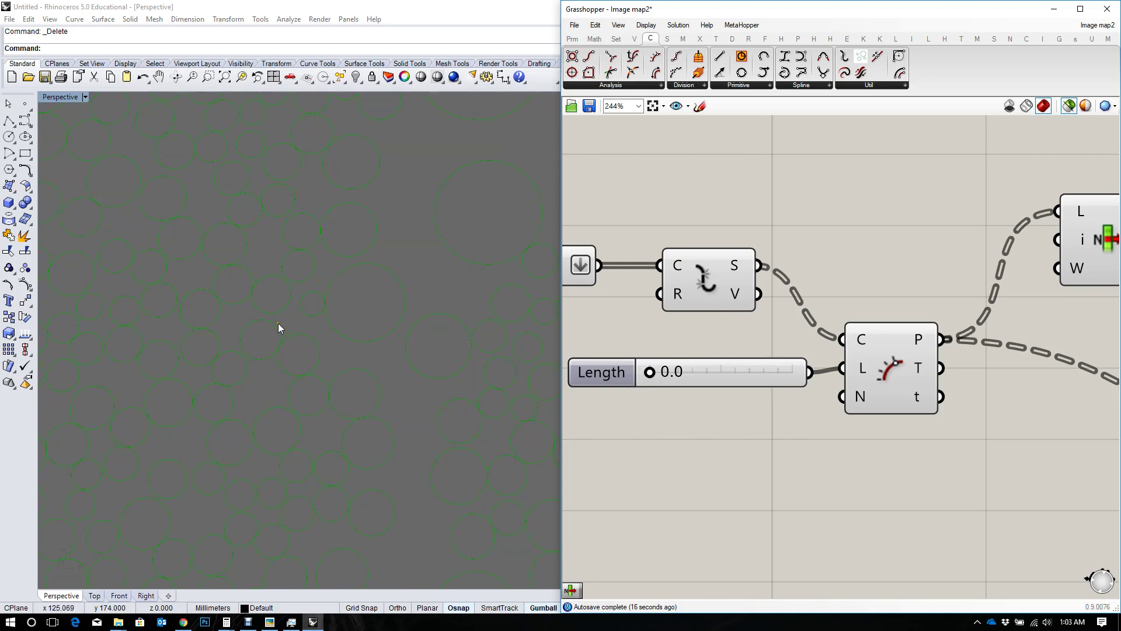
{"action": "scroll", "coordinate": [266, 247], "scroll_direction": "up", "scroll_amount": 2}
{"action": "scroll", "coordinate": [344, 368], "scroll_direction": "up", "scroll_amount": 3}
{"action": "scroll", "coordinate": [362, 368], "scroll_direction": "down", "scroll_amount": 5}
{"action": "scroll", "coordinate": [376, 229], "scroll_direction": "up", "scroll_amount": 5}
{"action": "scroll", "coordinate": [294, 310], "scroll_direction": "down", "scroll_amount": 4}
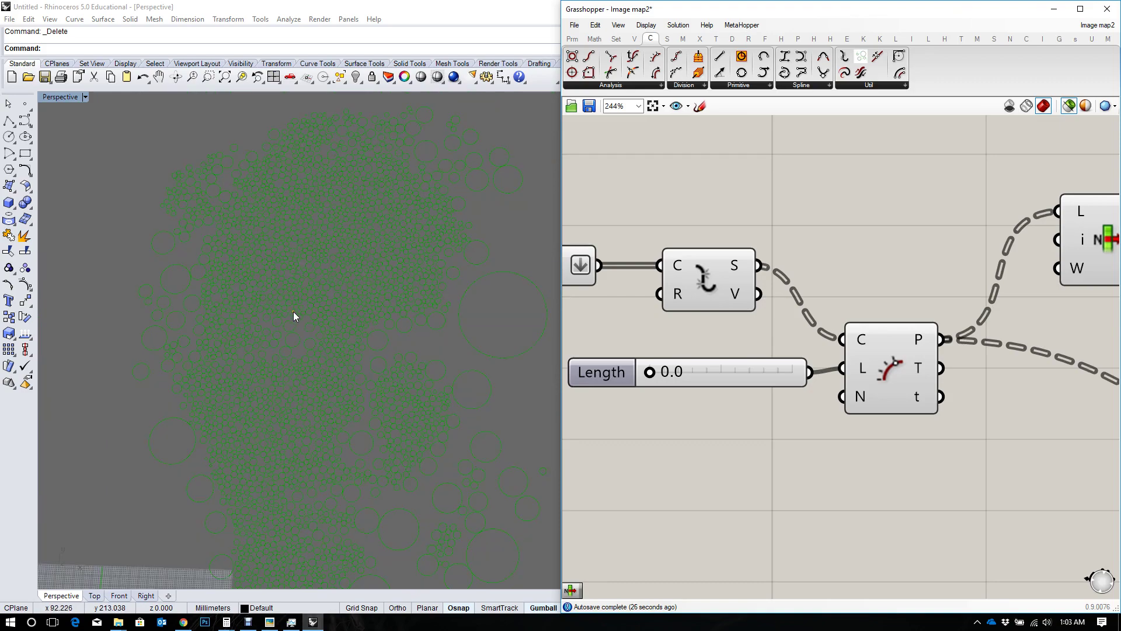
{"action": "right_click_drag", "start_coordinate": [293, 311], "coordinate": [360, 377], "text": "shift"}
{"action": "scroll", "coordinate": [358, 226], "scroll_direction": "down", "scroll_amount": 9}
{"action": "scroll", "coordinate": [358, 324], "scroll_direction": "up", "scroll_amount": 8}
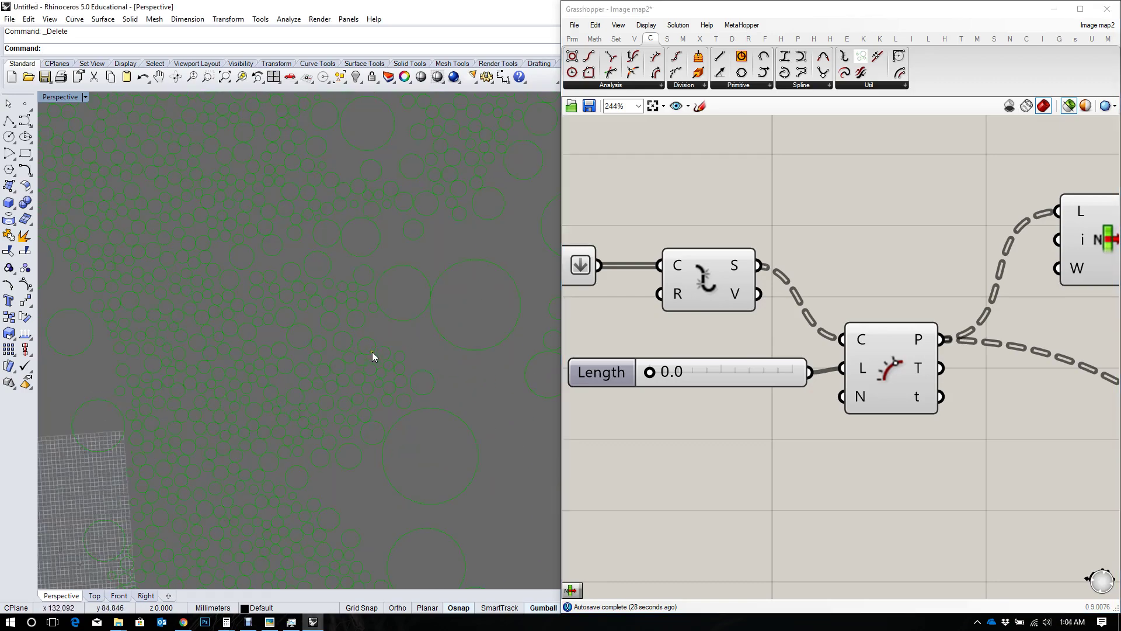
{"action": "scroll", "coordinate": [324, 317], "scroll_direction": "down", "scroll_amount": 2}
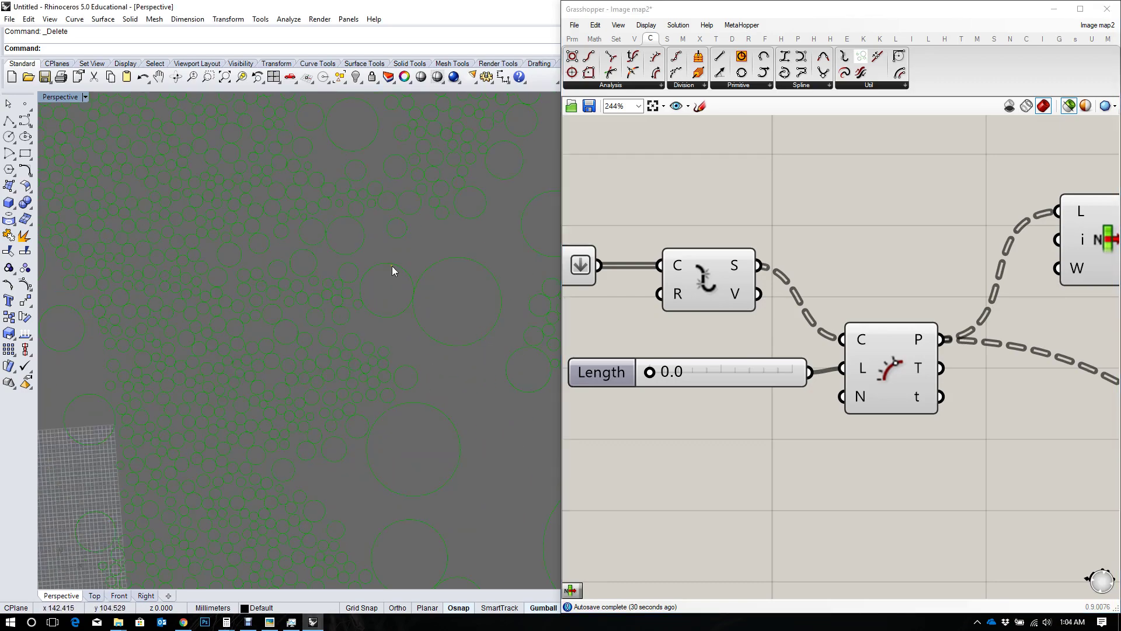
{"action": "scroll", "coordinate": [400, 334], "scroll_direction": "down", "scroll_amount": 2}
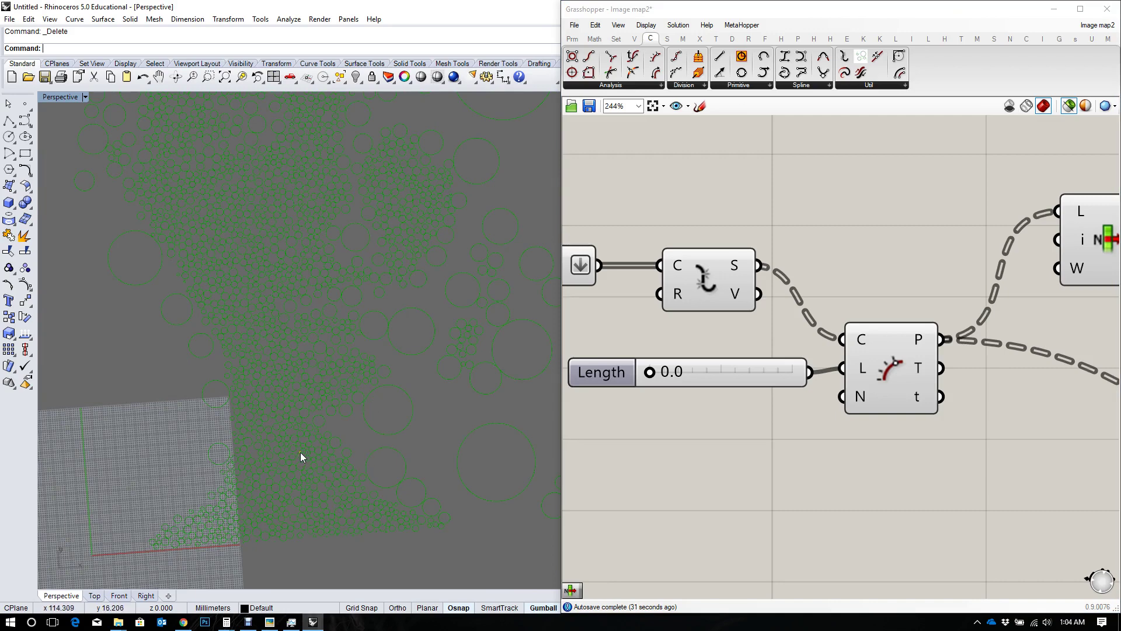
{"action": "scroll", "coordinate": [355, 408], "scroll_direction": "down", "scroll_amount": 1}
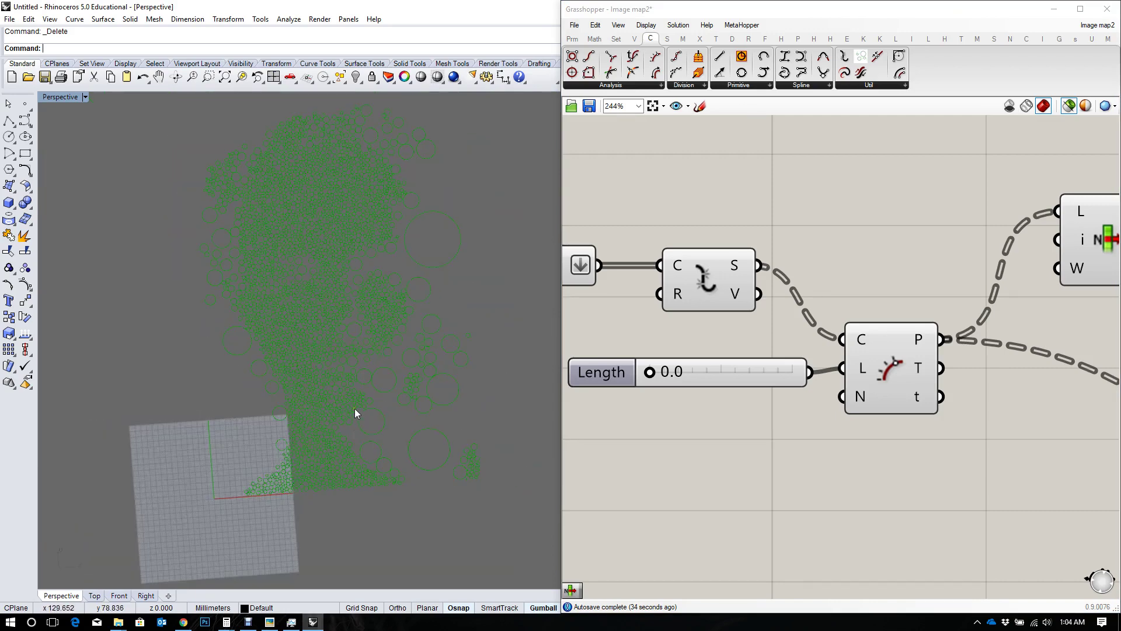
{"action": "scroll", "coordinate": [260, 225], "scroll_direction": "up", "scroll_amount": 5}
{"action": "scroll", "coordinate": [338, 315], "scroll_direction": "down", "scroll_amount": 6}
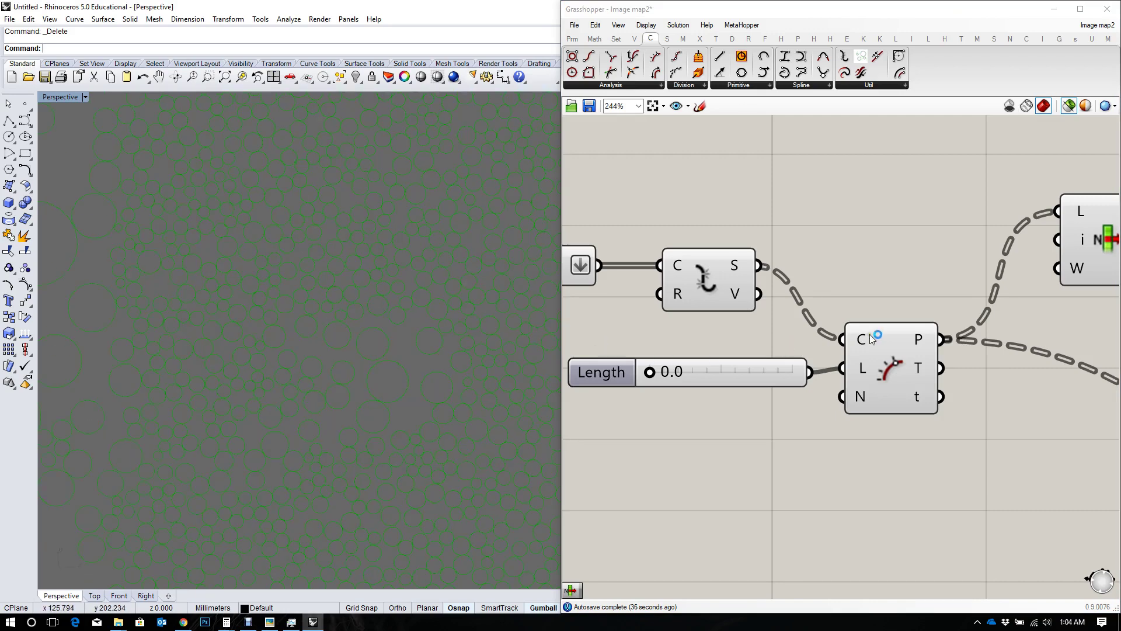
{"action": "right_click_drag", "start_coordinate": [871, 334], "coordinate": [845, 333]}
{"action": "scroll", "coordinate": [244, 309], "scroll_direction": "down", "scroll_amount": 2}
{"action": "scroll", "coordinate": [244, 310], "scroll_direction": "down", "scroll_amount": 6}
{"action": "right_click_drag", "start_coordinate": [263, 328], "coordinate": [280, 343]}
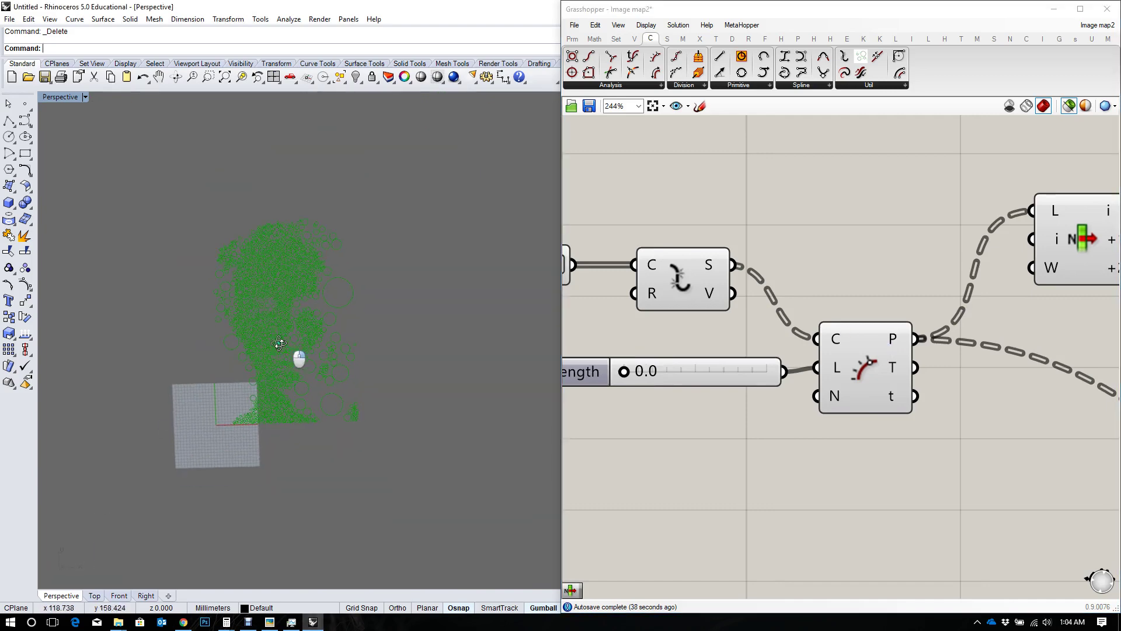
{"action": "scroll", "coordinate": [754, 299], "scroll_direction": "down", "scroll_amount": 3}
{"action": "right_click_drag", "start_coordinate": [883, 311], "coordinate": [794, 322]}
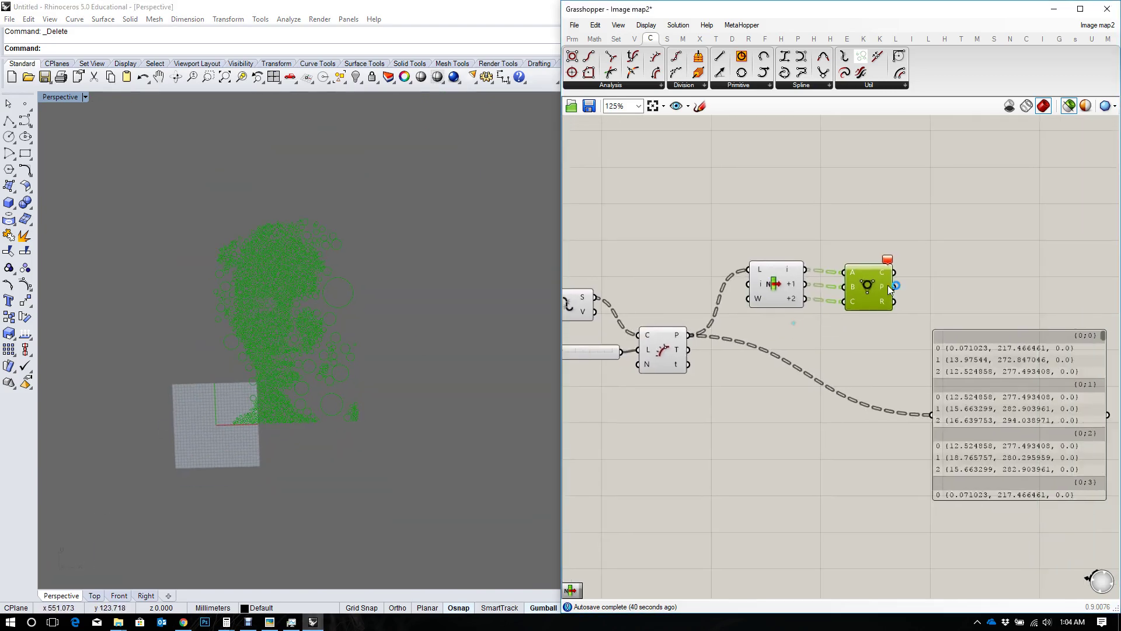